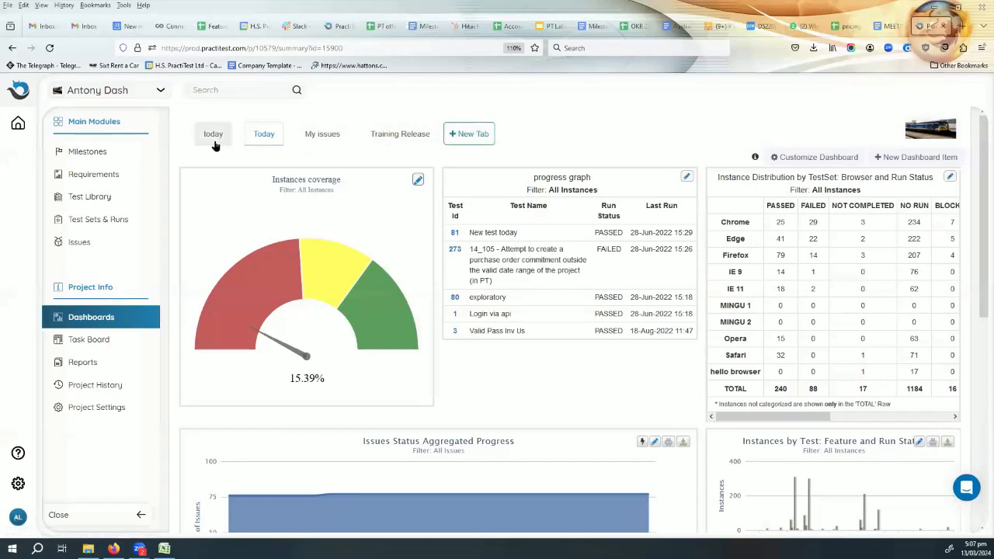
- Open the Today dashboard and look over its items, including the latest test runs in the progress graph
{"action": "left_click", "coordinate": [262, 134]}
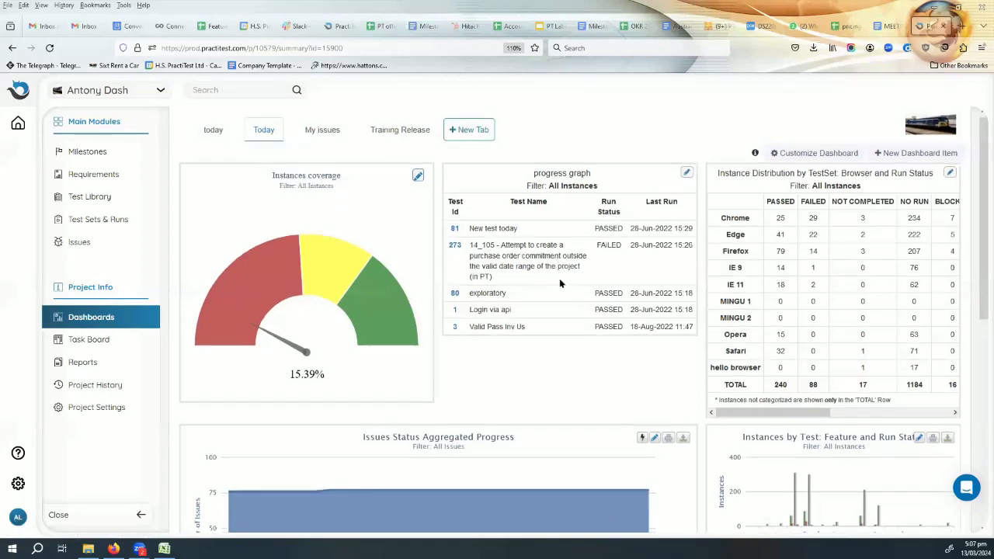
{"action": "scroll", "coordinate": [559, 278], "scroll_direction": "down", "scroll_amount": 5}
{"action": "scroll", "coordinate": [558, 289], "scroll_direction": "up", "scroll_amount": 5}
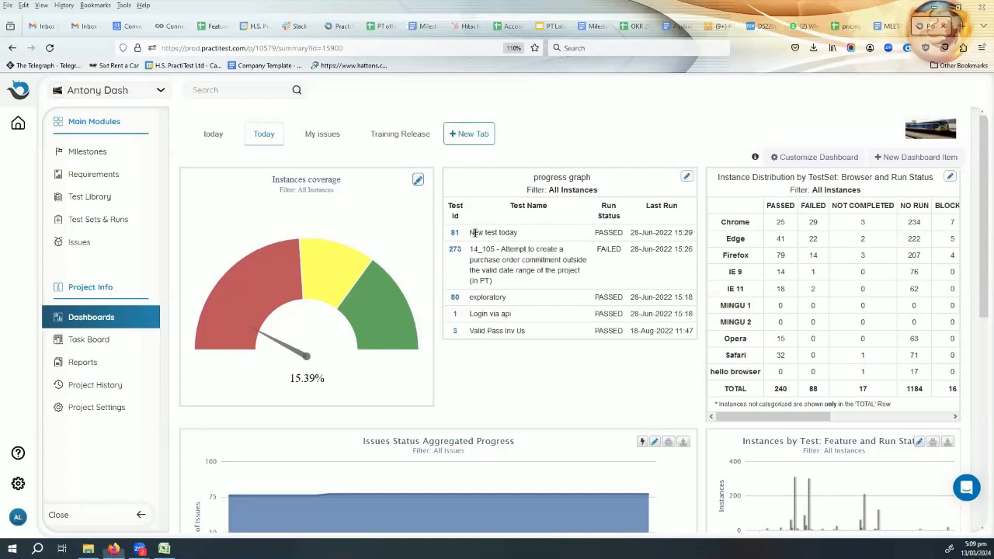
{"action": "left_click_drag", "start_coordinate": [474, 232], "coordinate": [525, 238]}
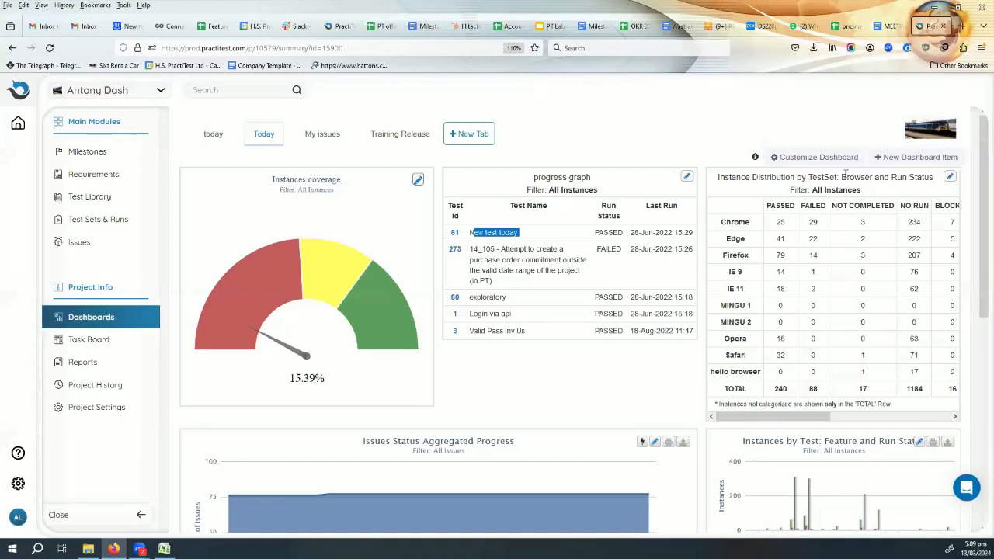
- Examine the browser rows and the applied filter of the instance distribution table by browser and run status
{"action": "left_click_drag", "start_coordinate": [843, 177], "coordinate": [871, 177]}
{"action": "left_click_drag", "start_coordinate": [722, 222], "coordinate": [745, 222]}
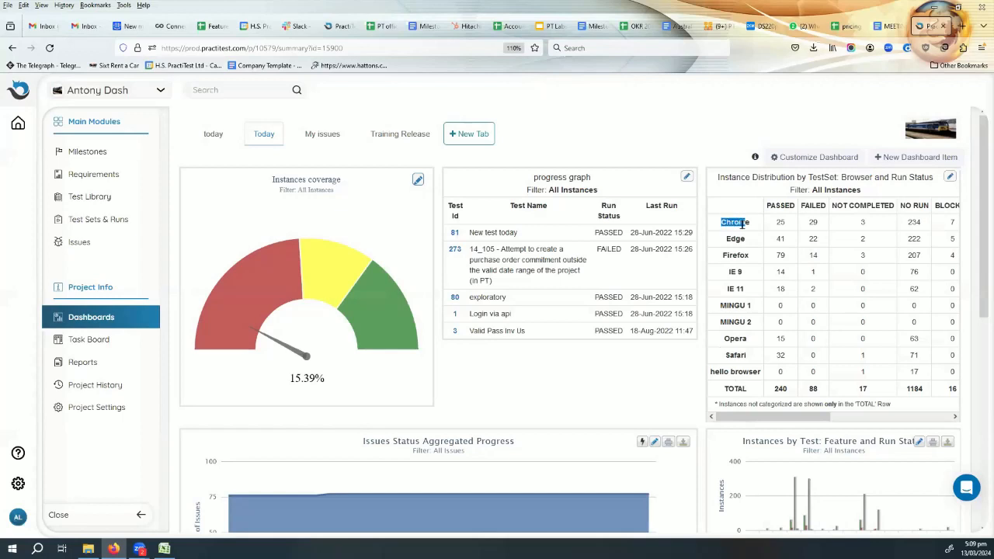
{"action": "left_click_drag", "start_coordinate": [730, 254], "coordinate": [742, 255]}
{"action": "left_click_drag", "start_coordinate": [726, 288], "coordinate": [744, 288]}
{"action": "left_click_drag", "start_coordinate": [747, 341], "coordinate": [729, 339]}
{"action": "left_click", "coordinate": [832, 188]}
{"action": "left_click_drag", "start_coordinate": [832, 188], "coordinate": [808, 190]}
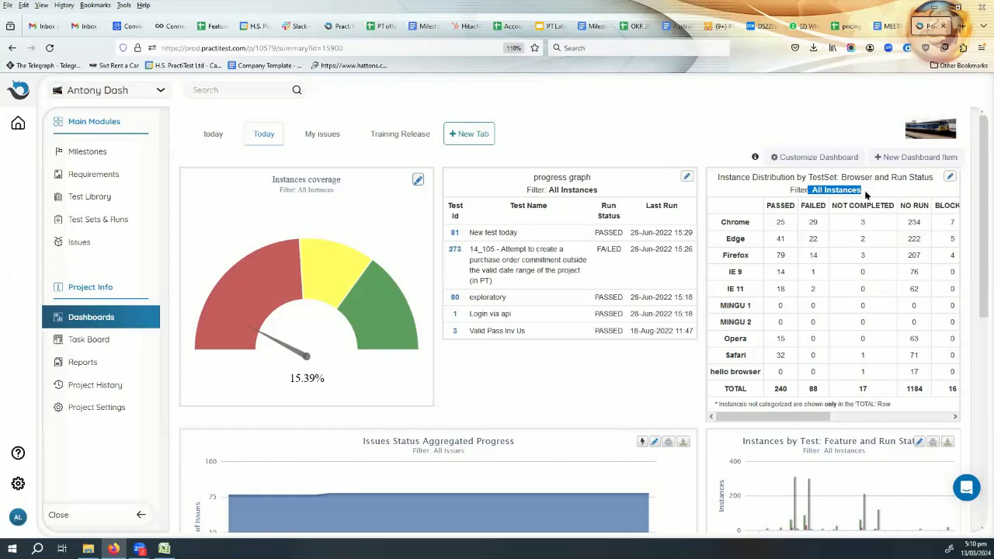
{"action": "left_click", "coordinate": [866, 194]}
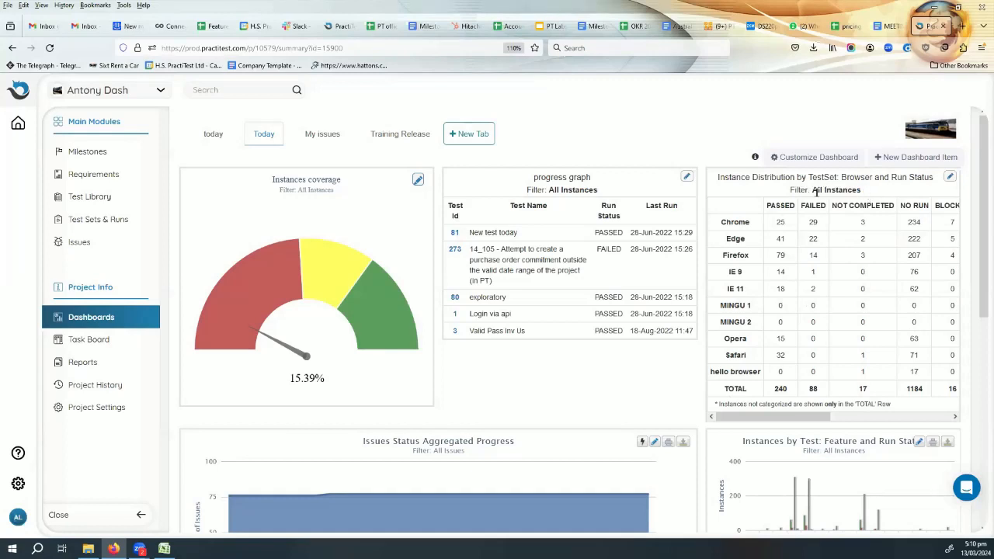
{"action": "left_click_drag", "start_coordinate": [812, 189], "coordinate": [857, 185]}
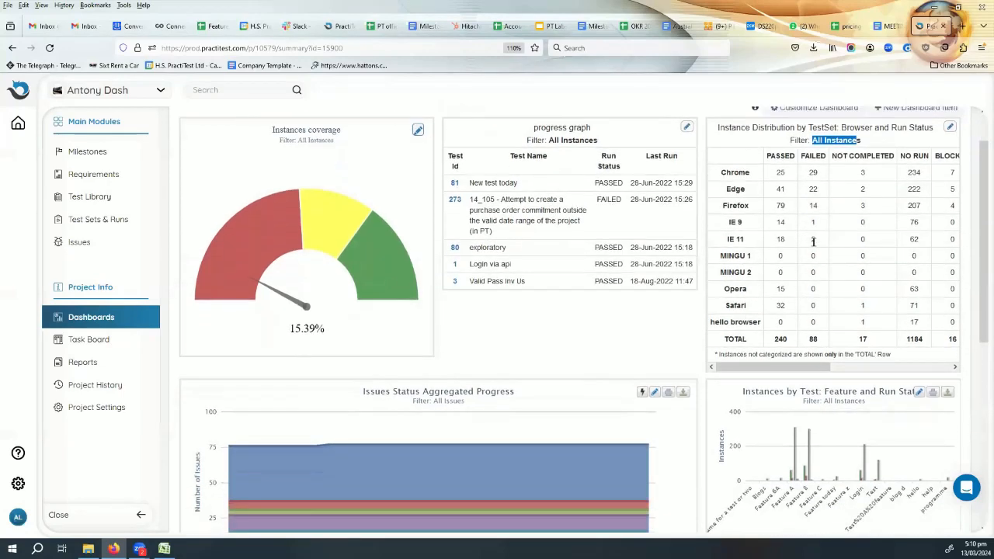
- Examine the remaining dashboard charts, including the instance bar charts by feature and by browser
{"action": "scroll", "coordinate": [813, 240], "scroll_direction": "down", "scroll_amount": 3}
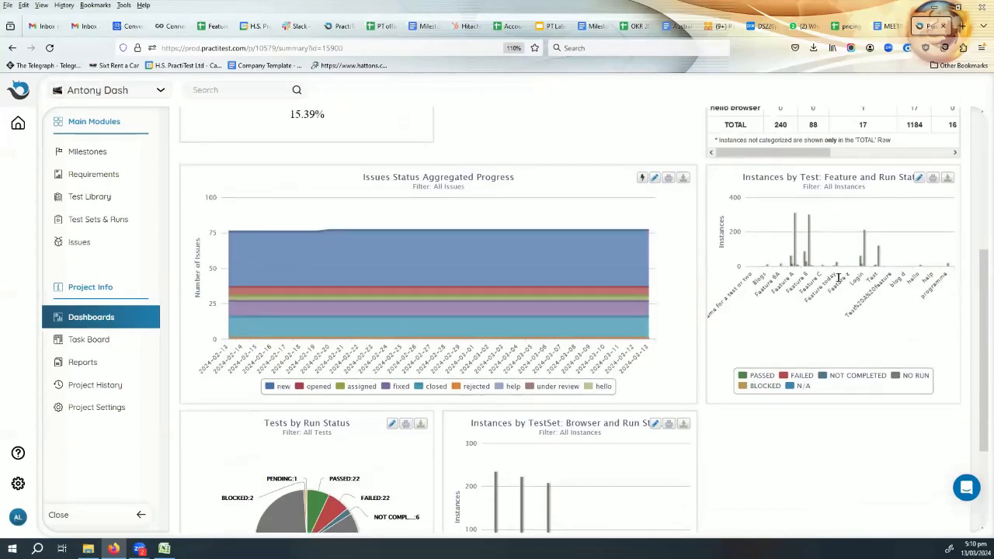
{"action": "scroll", "coordinate": [787, 325], "scroll_direction": "up", "scroll_amount": 3}
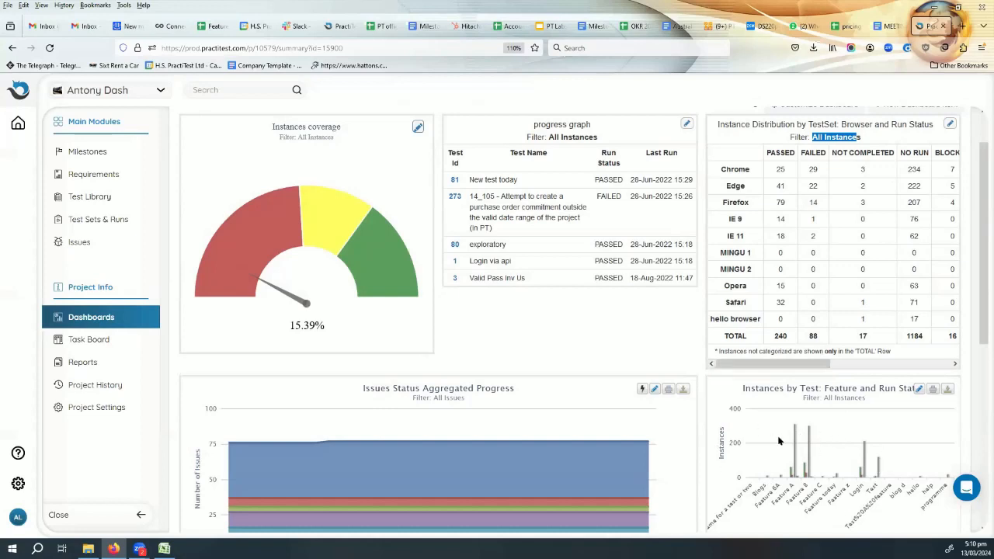
{"action": "mouse_move", "coordinate": [803, 448]}
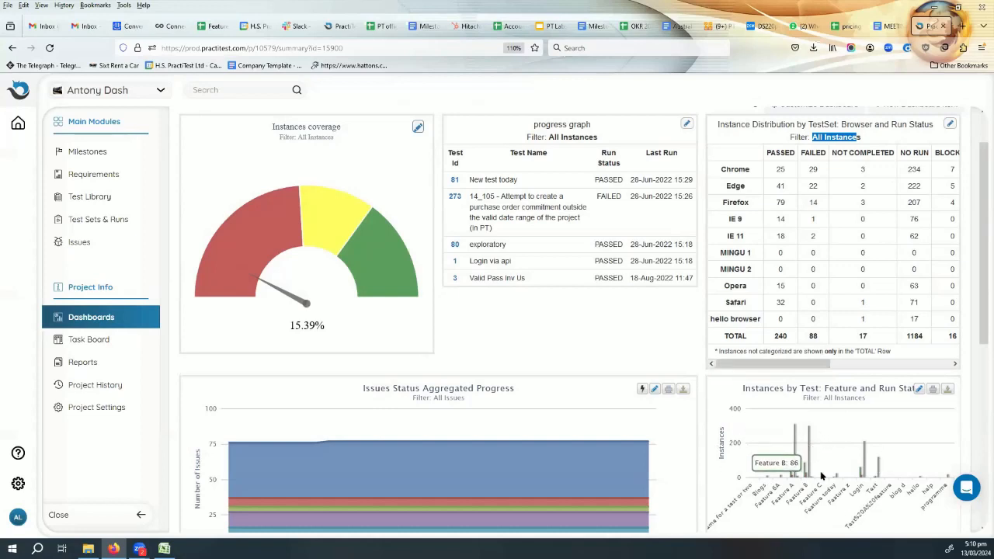
{"action": "mouse_move", "coordinate": [809, 467]}
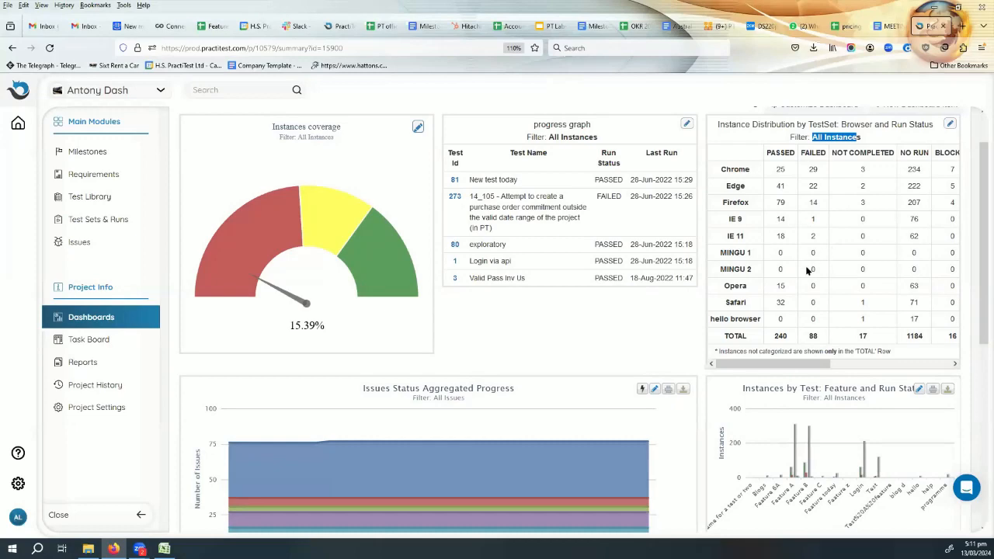
{"action": "scroll", "coordinate": [807, 270], "scroll_direction": "down", "scroll_amount": 2}
{"action": "scroll", "coordinate": [807, 270], "scroll_direction": "down", "scroll_amount": 5}
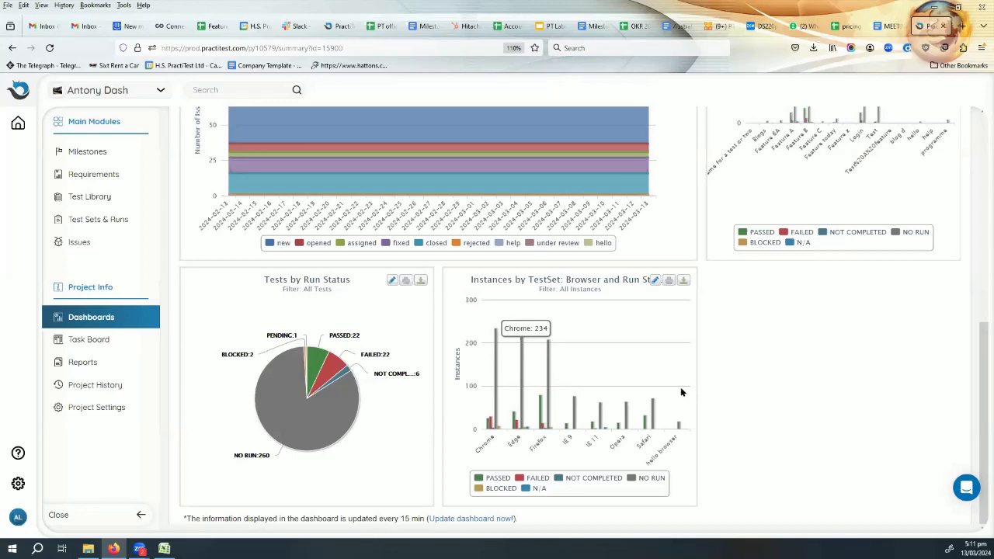
{"action": "scroll", "coordinate": [680, 392], "scroll_direction": "up", "scroll_amount": 5}
{"action": "scroll", "coordinate": [686, 390], "scroll_direction": "up", "scroll_amount": 3}
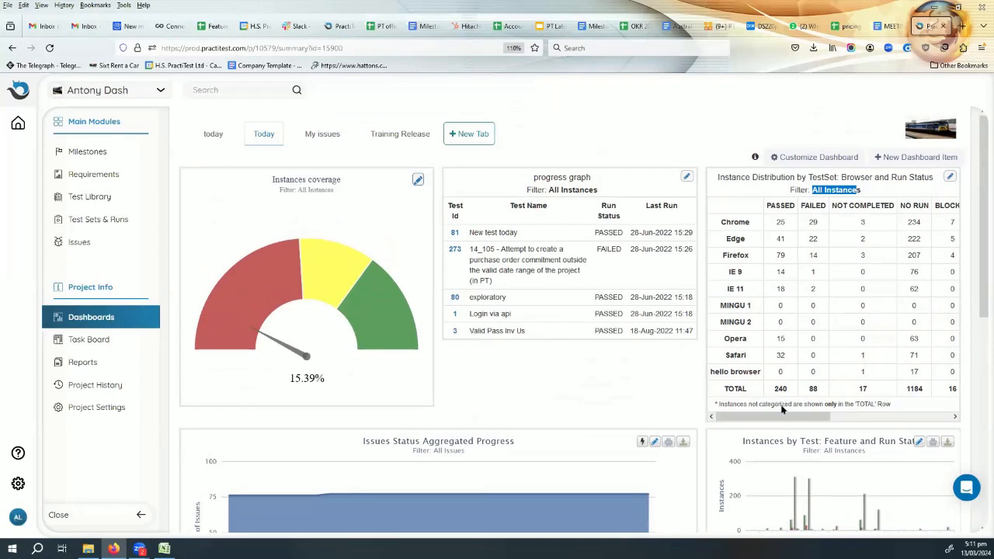
- Open the browser and run status distribution table for editing and review its available item types and fields
{"action": "left_click", "coordinate": [948, 179]}
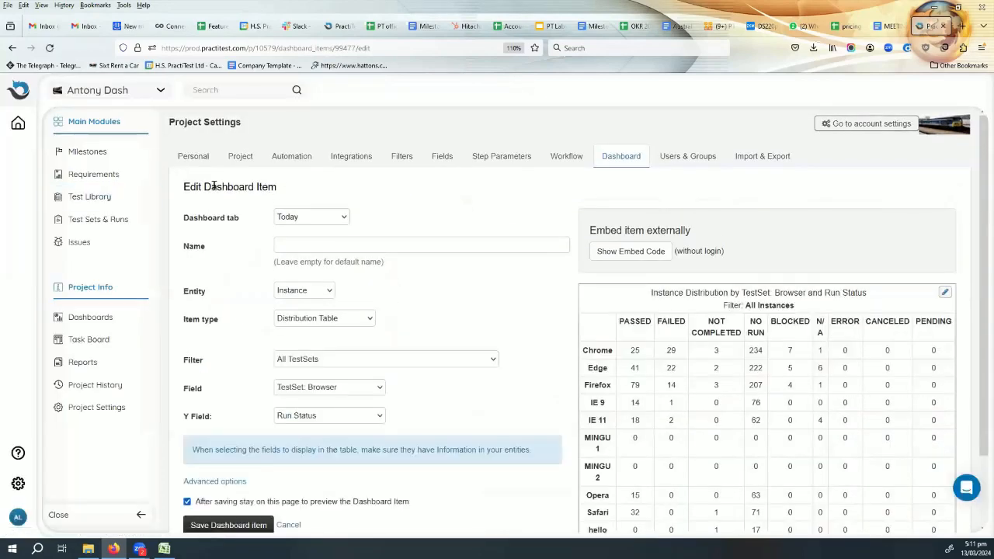
{"action": "left_click_drag", "start_coordinate": [284, 188], "coordinate": [200, 187]}
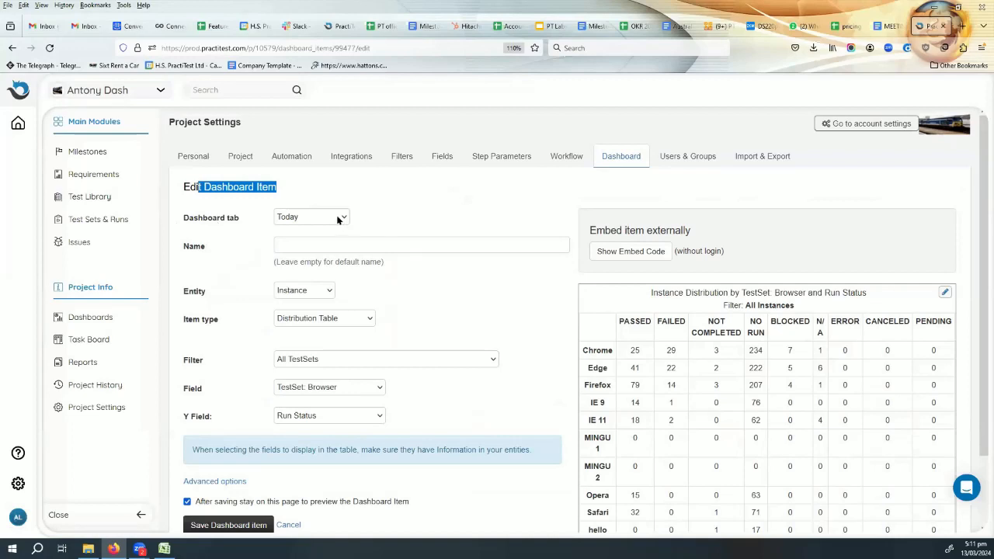
{"action": "scroll", "coordinate": [391, 200], "scroll_direction": "down", "scroll_amount": 2}
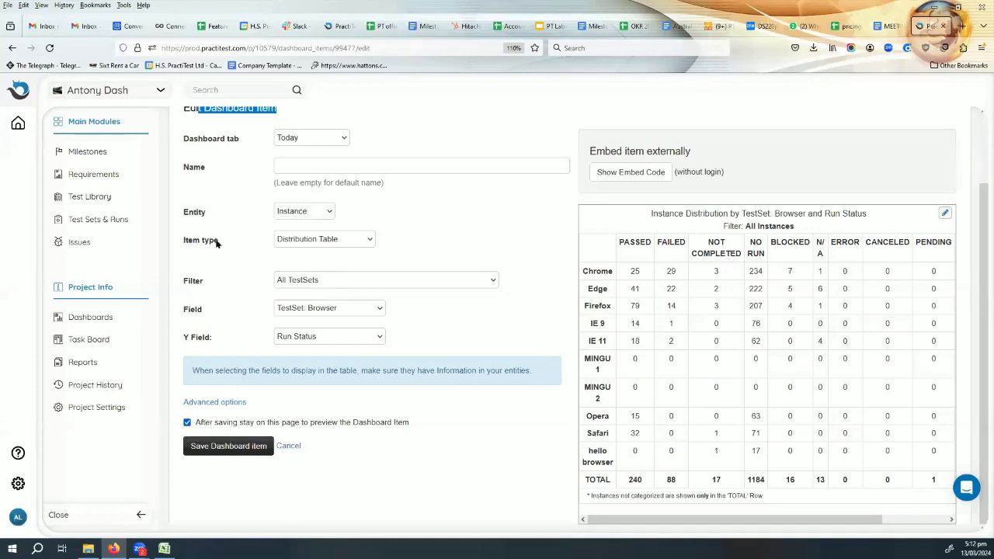
{"action": "left_click", "coordinate": [313, 239]}
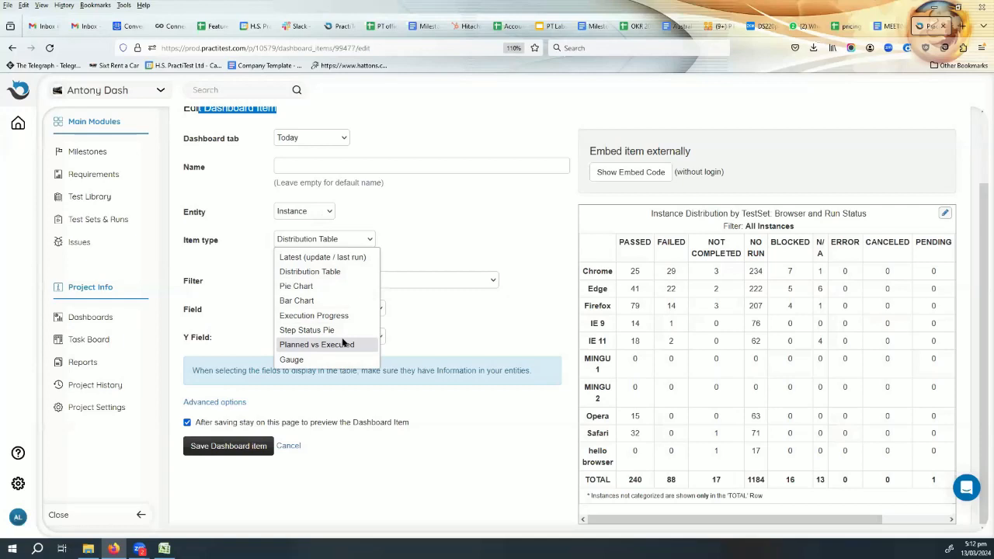
{"action": "left_click", "coordinate": [483, 229]}
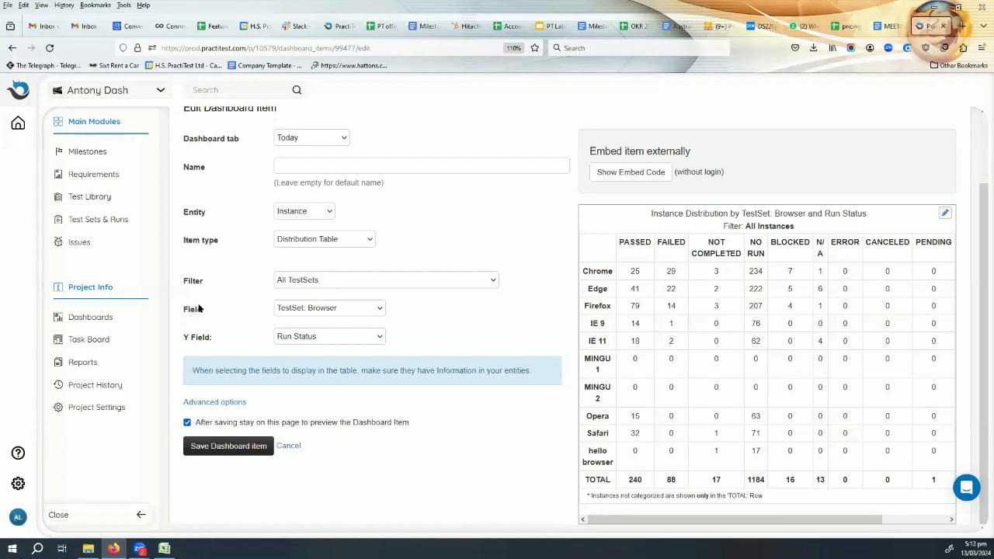
{"action": "left_click", "coordinate": [334, 308]}
{"action": "left_click", "coordinate": [335, 308]}
- Show the dashboard item's external embed code and select the whole iframe snippet
{"action": "left_click", "coordinate": [641, 174]}
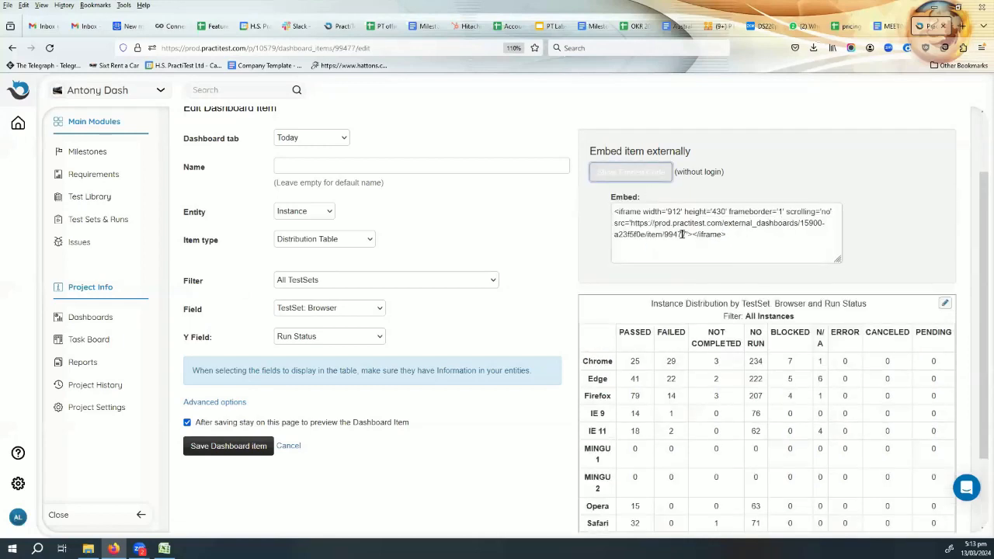
{"action": "left_click", "coordinate": [697, 229]}
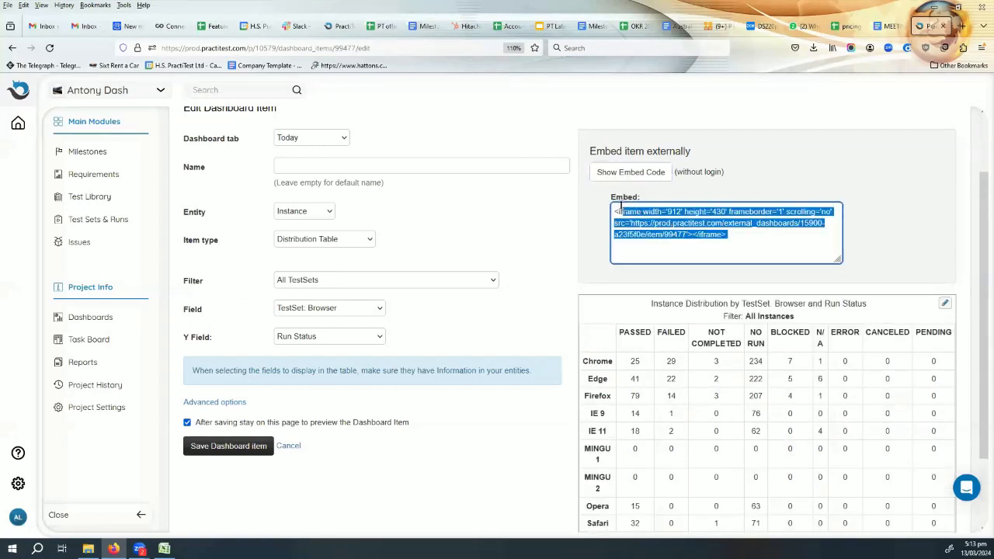
{"action": "left_click", "coordinate": [877, 158]}
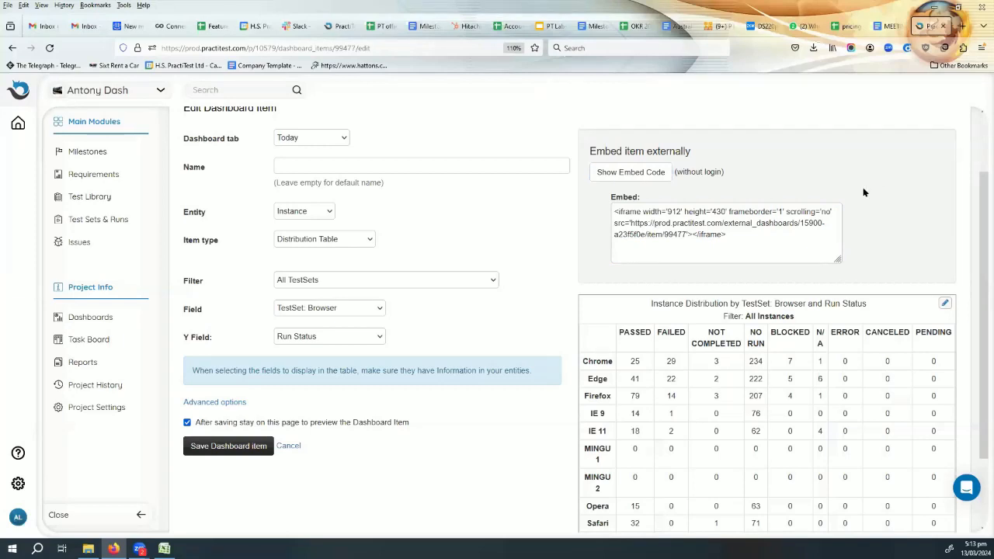
{"action": "scroll", "coordinate": [583, 362], "scroll_direction": "up", "scroll_amount": 1}
{"action": "scroll", "coordinate": [583, 364], "scroll_direction": "down", "scroll_amount": 2}
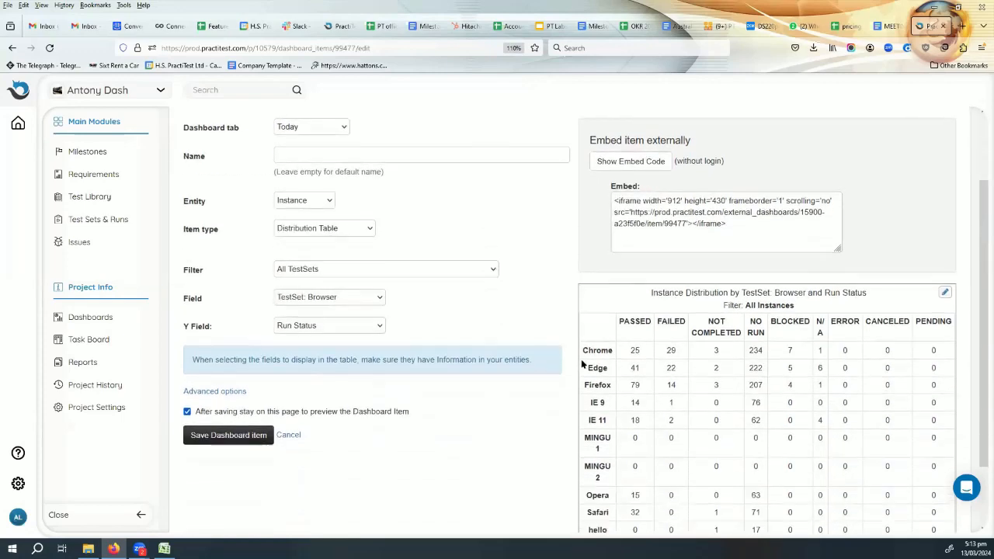
- Set the distribution table's filter to Login1 Functional edge and save the dashboard item
{"action": "scroll", "coordinate": [583, 364], "scroll_direction": "down", "scroll_amount": 2}
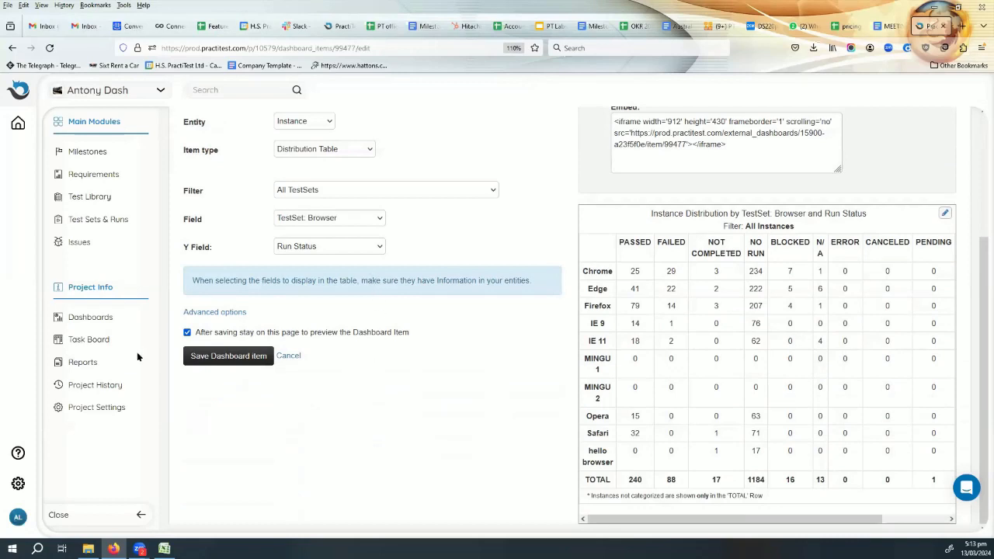
{"action": "left_click", "coordinate": [347, 190]}
{"action": "scroll", "coordinate": [348, 315], "scroll_direction": "down", "scroll_amount": 2}
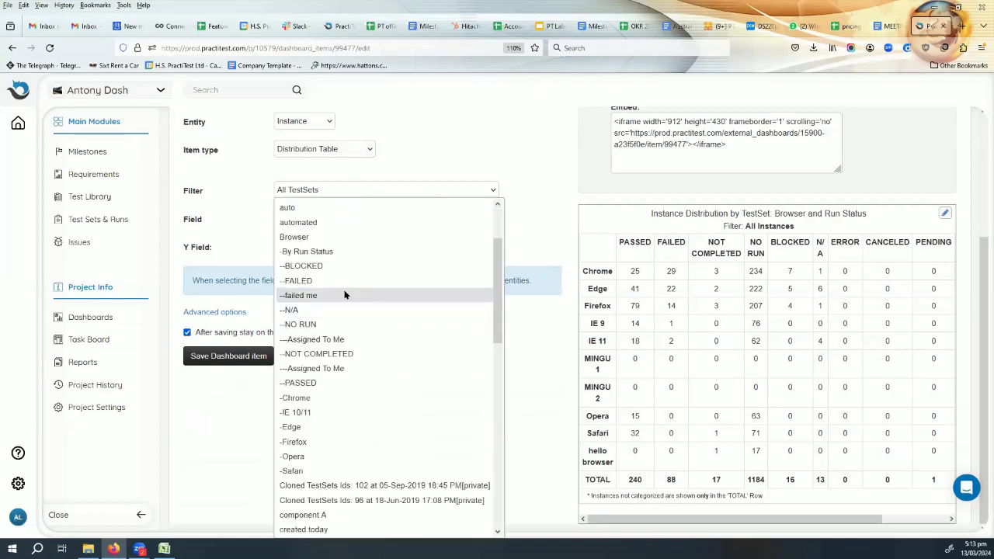
{"action": "scroll", "coordinate": [370, 491], "scroll_direction": "down", "scroll_amount": 5}
{"action": "left_click", "coordinate": [354, 518]}
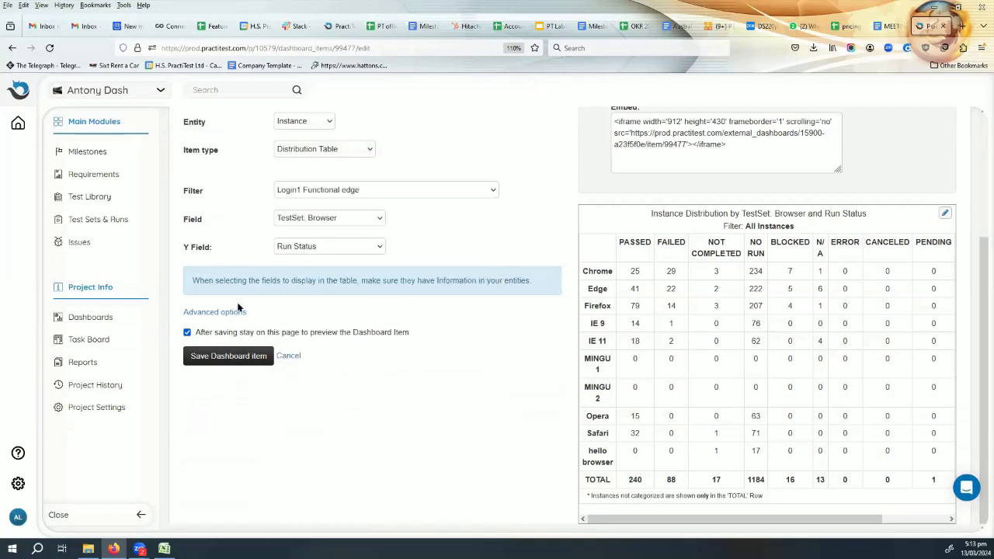
{"action": "left_click", "coordinate": [234, 361]}
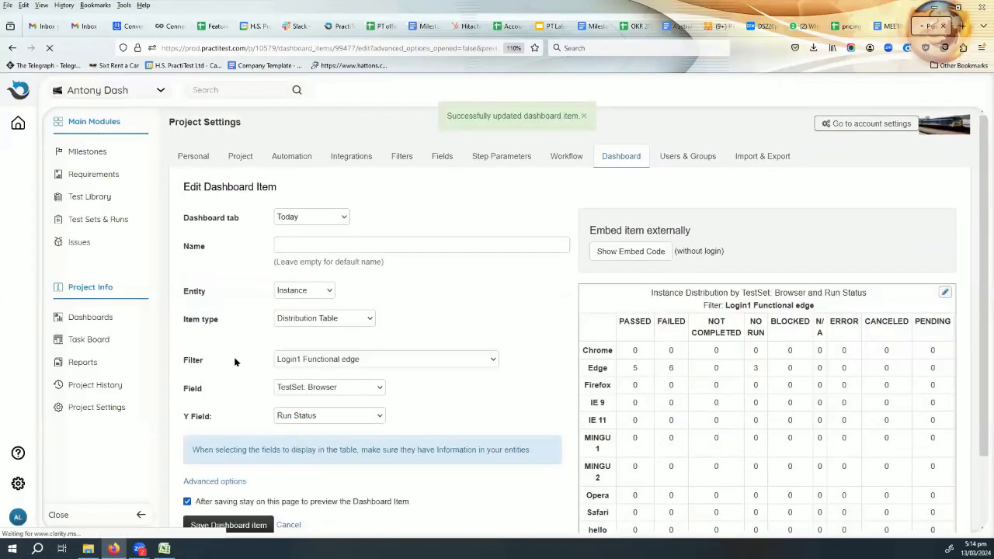
- Enable removal of empty values in the distribution table's advanced options and save the dashboard item
{"action": "scroll", "coordinate": [846, 334], "scroll_direction": "down", "scroll_amount": 2}
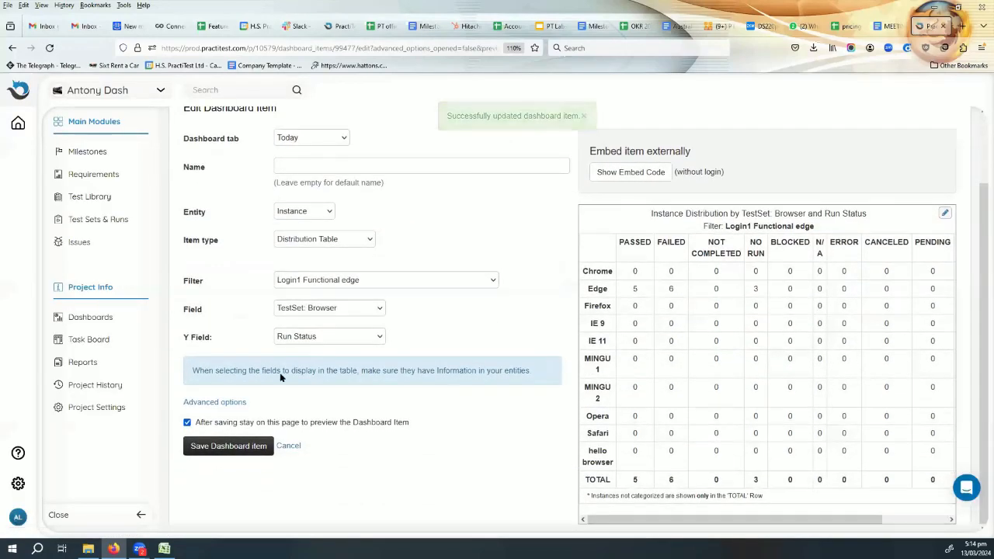
{"action": "left_click", "coordinate": [208, 402]}
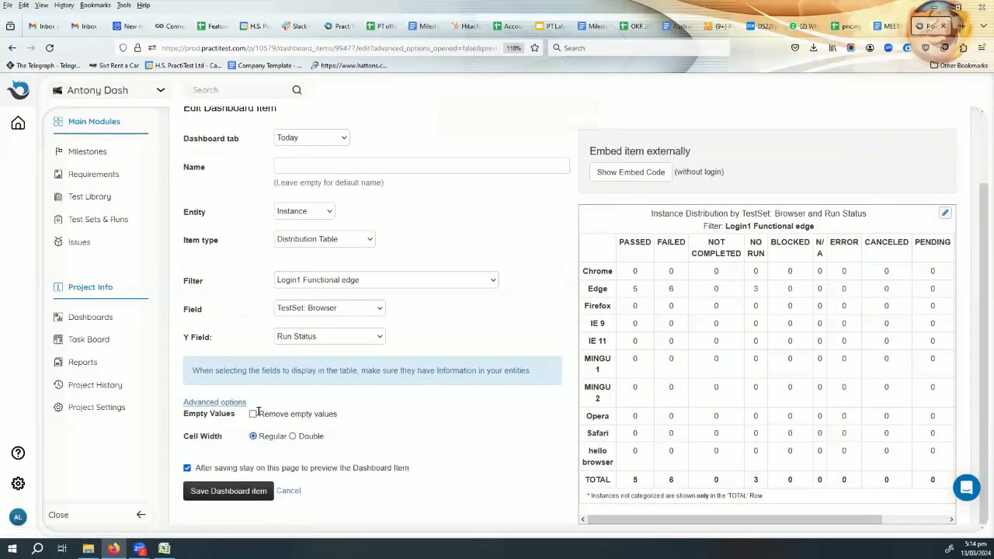
{"action": "left_click", "coordinate": [252, 413]}
{"action": "left_click", "coordinate": [232, 494]}
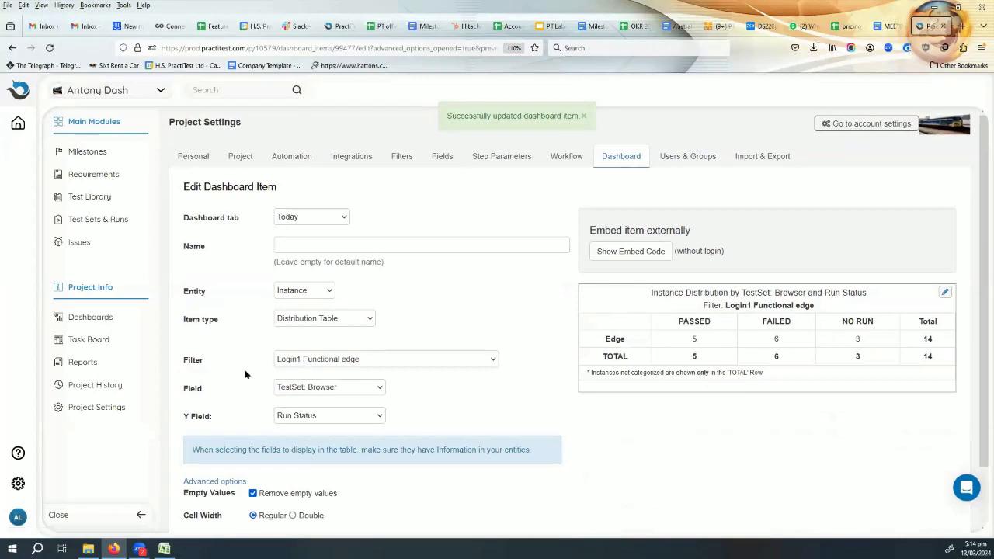
- Set the distribution table's filter to Sprint 4 and save the dashboard item
{"action": "left_click", "coordinate": [331, 358]}
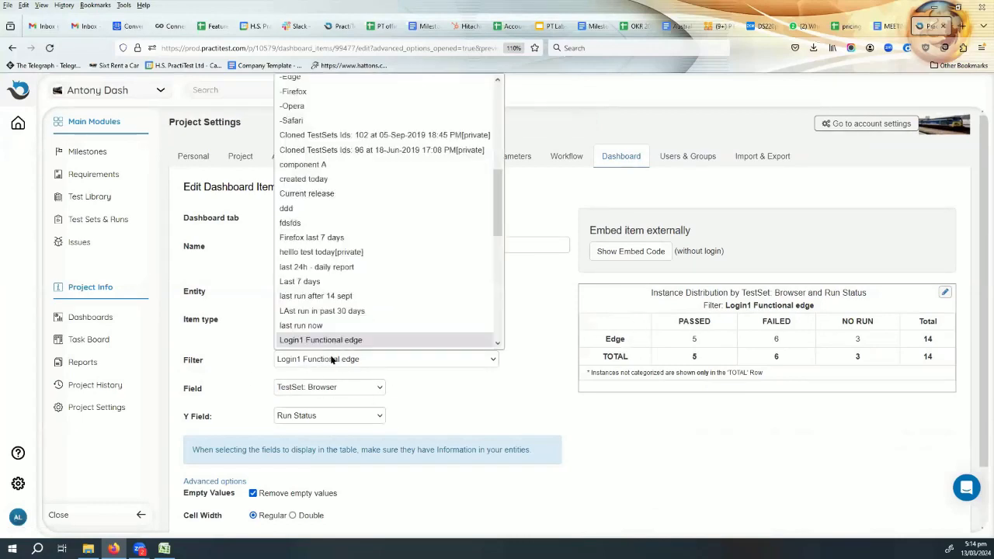
{"action": "scroll", "coordinate": [362, 264], "scroll_direction": "up", "scroll_amount": 5}
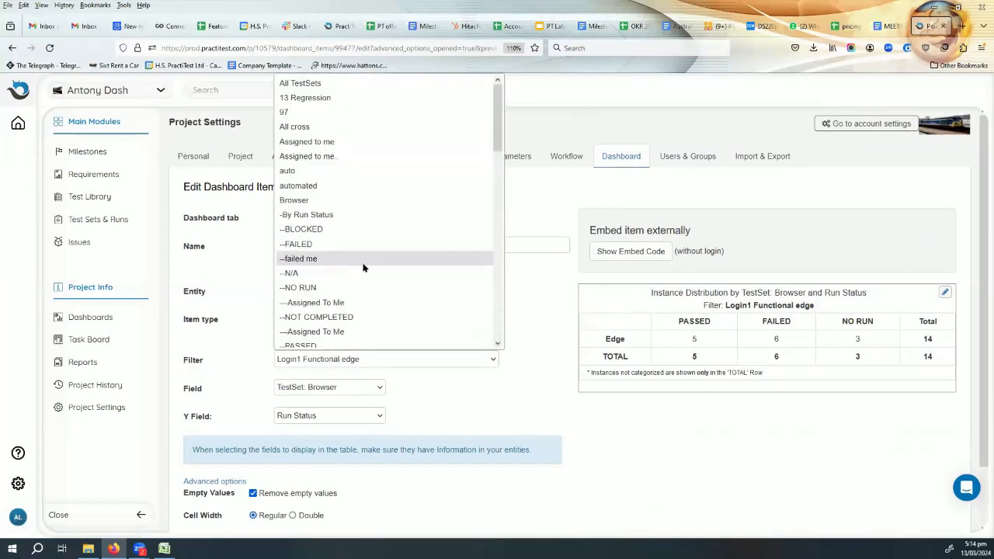
{"action": "scroll", "coordinate": [363, 264], "scroll_direction": "down", "scroll_amount": 10}
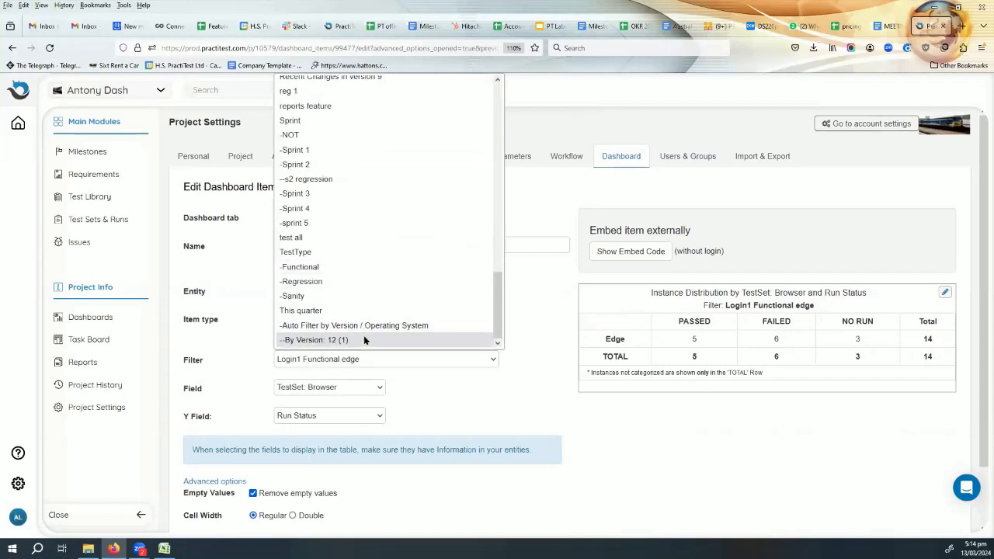
{"action": "left_click", "coordinate": [367, 208]}
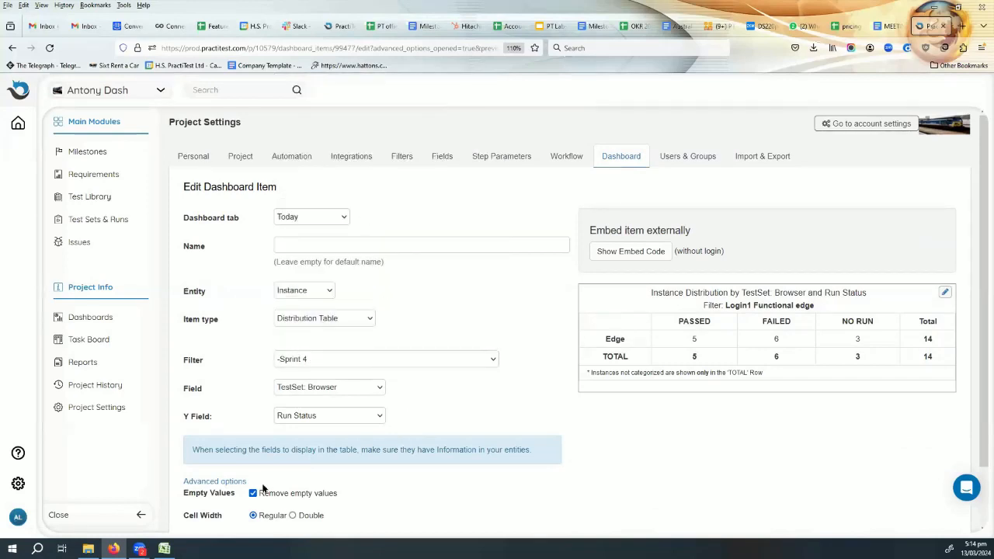
{"action": "scroll", "coordinate": [415, 326], "scroll_direction": "down", "scroll_amount": 2}
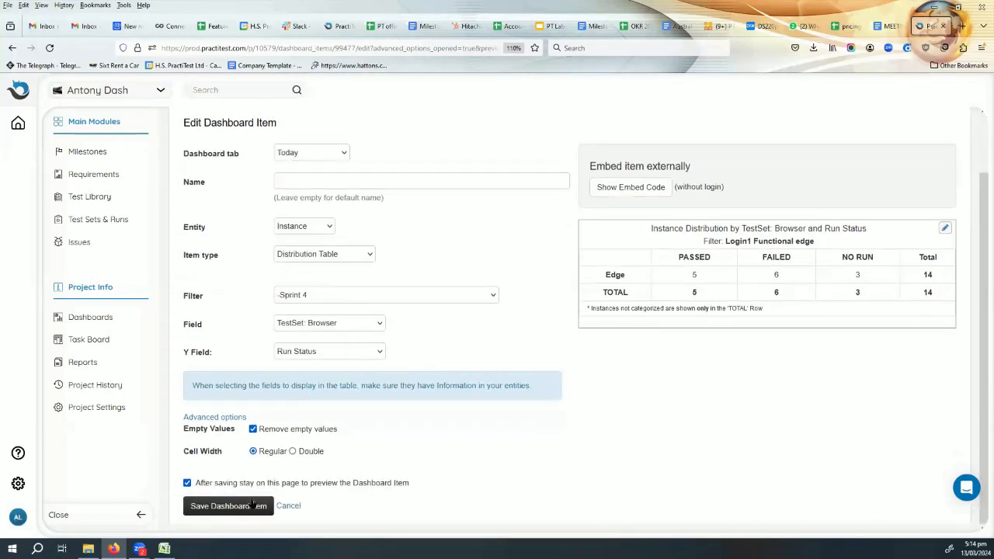
{"action": "left_click", "coordinate": [246, 505]}
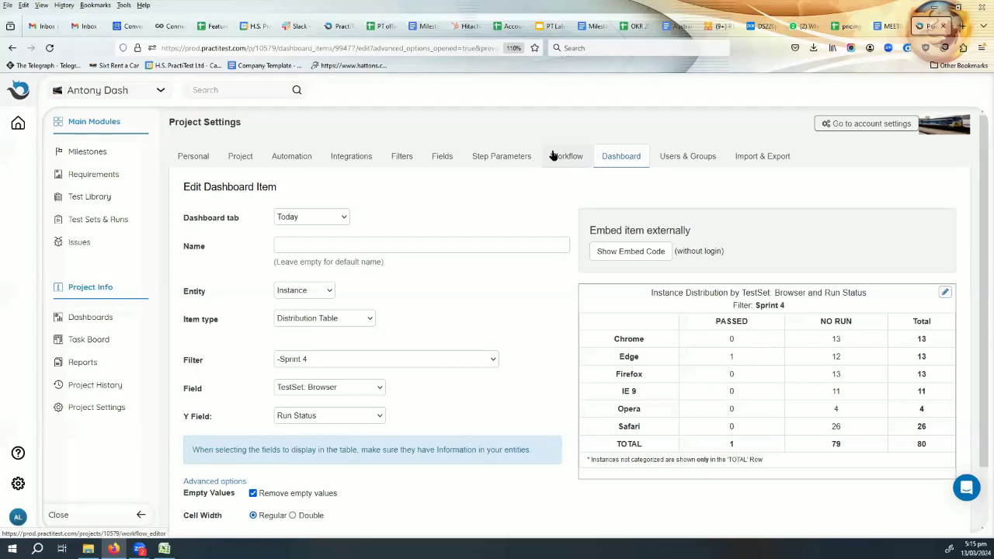
- Open the Excel output of the "ira tab with steps - browser" report from the Report Center
{"action": "left_click", "coordinate": [80, 366]}
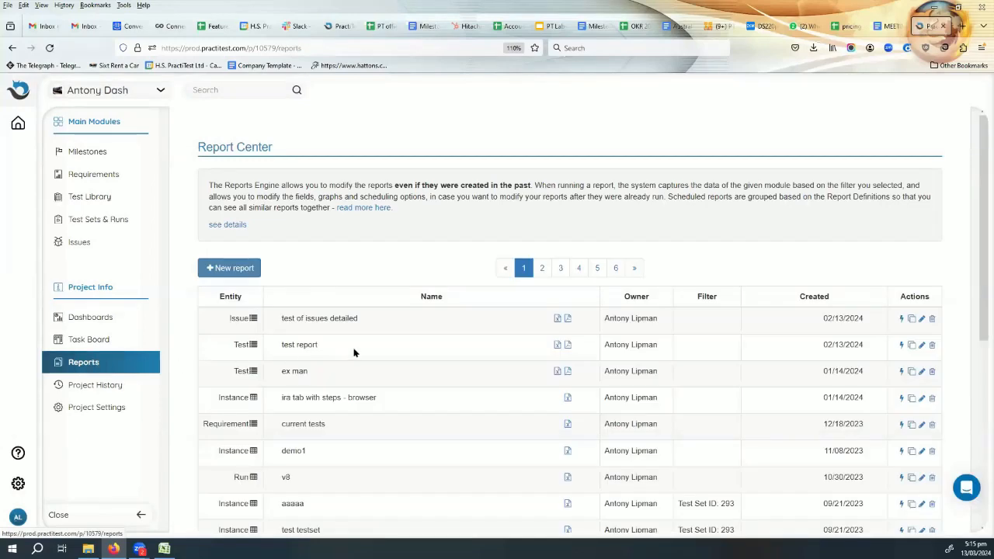
{"action": "left_click", "coordinate": [568, 398]}
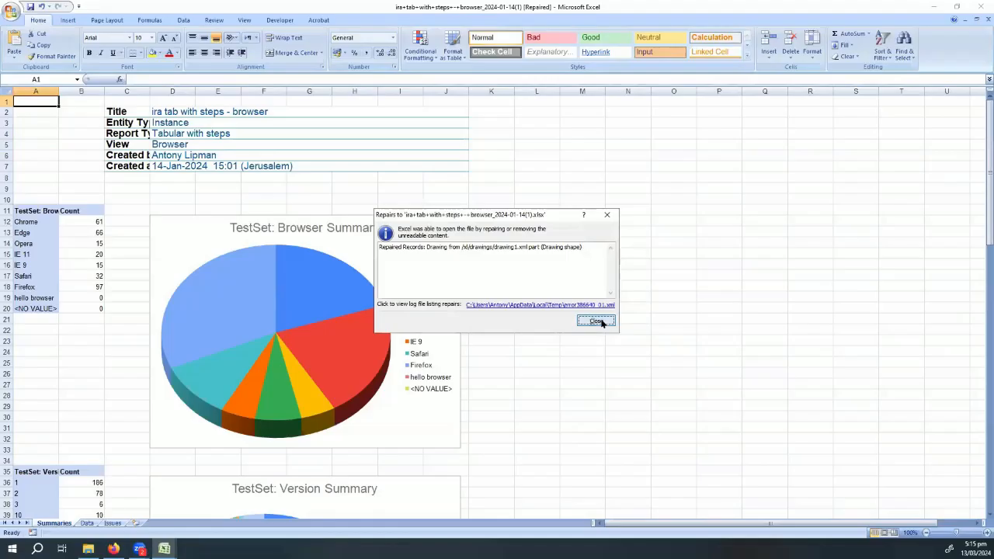
{"action": "left_click", "coordinate": [597, 319]}
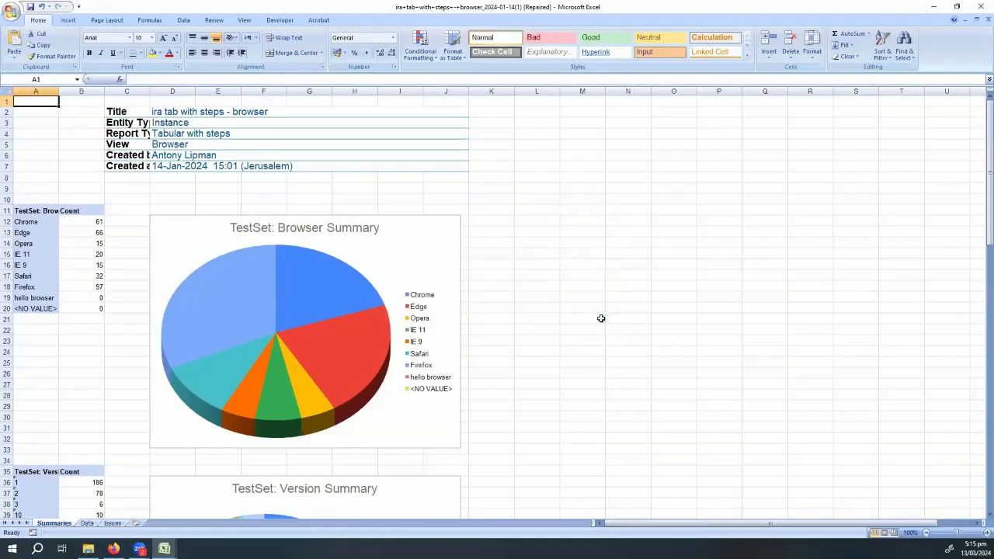
- Review the browser, version and tester summary charts on the report's Summaries sheet
{"action": "scroll", "coordinate": [214, 233], "scroll_direction": "down", "scroll_amount": 7}
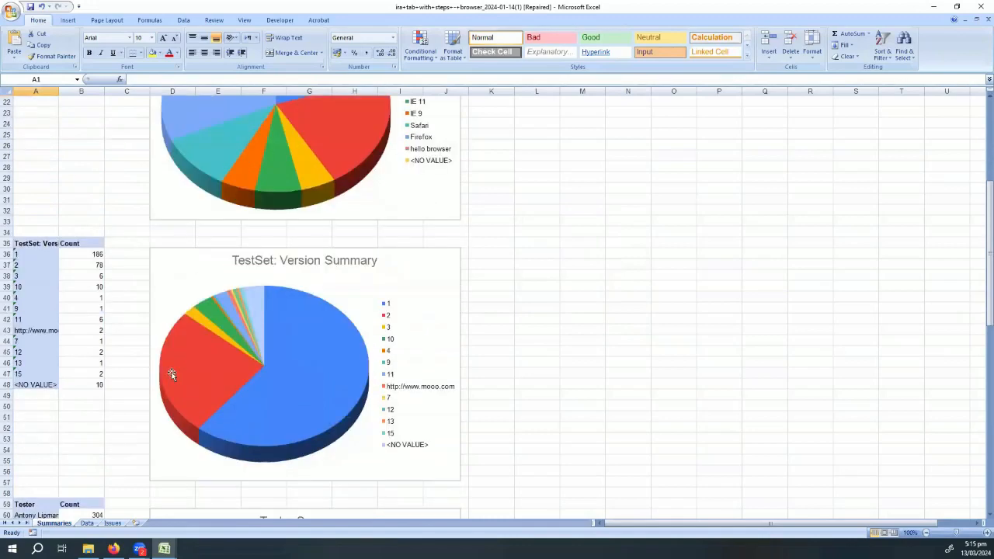
{"action": "scroll", "coordinate": [182, 389], "scroll_direction": "down", "scroll_amount": 3}
{"action": "scroll", "coordinate": [183, 396], "scroll_direction": "down", "scroll_amount": 2}
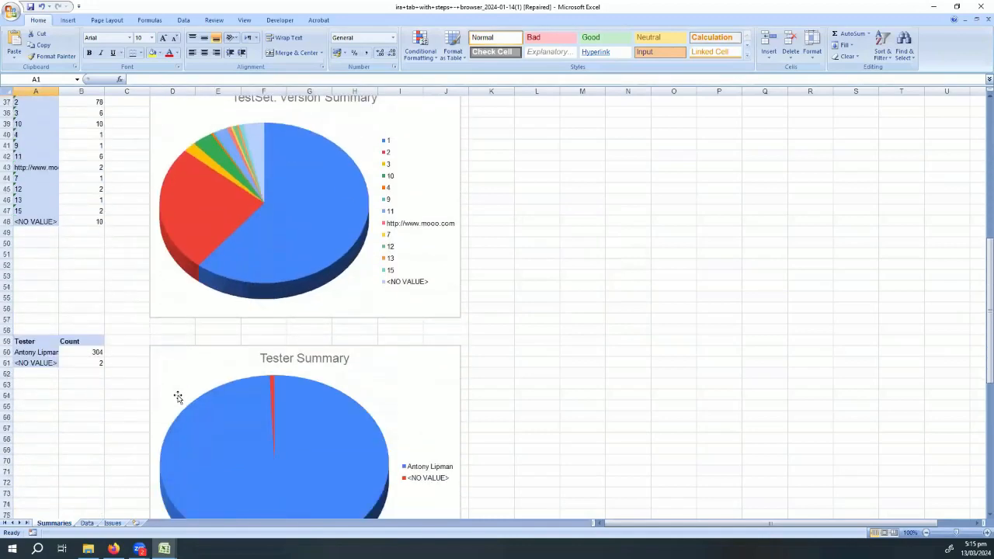
{"action": "scroll", "coordinate": [177, 397], "scroll_direction": "down", "scroll_amount": 2}
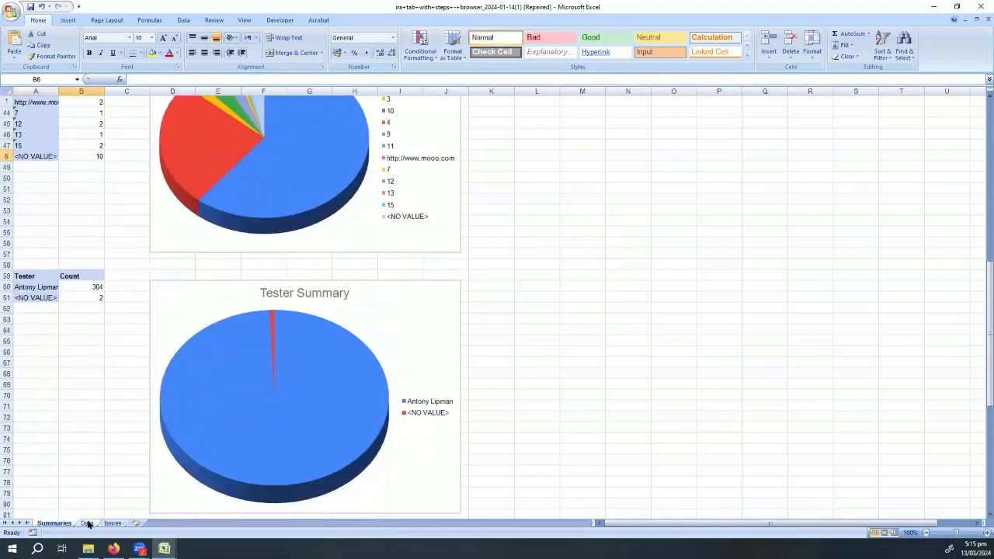
- Widen the TestSet: Browser column on the Data sheet and inspect the browser and test set name cells of the first tests
{"action": "left_click", "coordinate": [86, 523]}
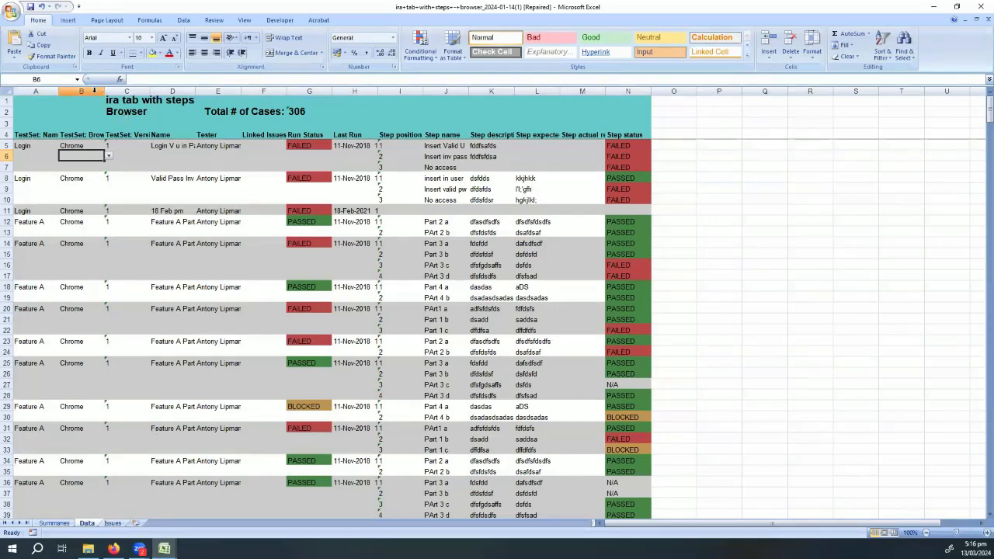
{"action": "left_click_drag", "start_coordinate": [104, 91], "coordinate": [237, 101]}
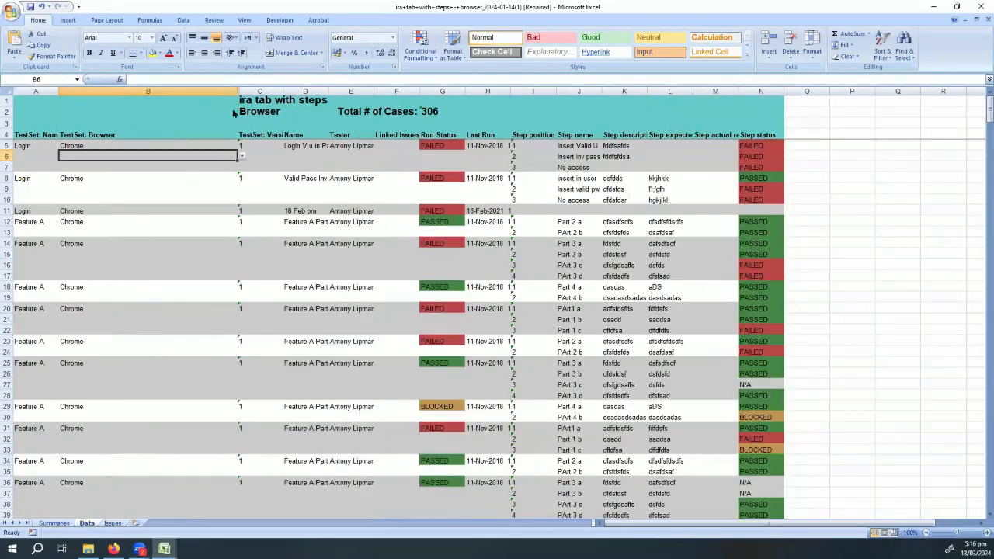
{"action": "left_click", "coordinate": [80, 146]}
{"action": "left_click", "coordinate": [79, 178]}
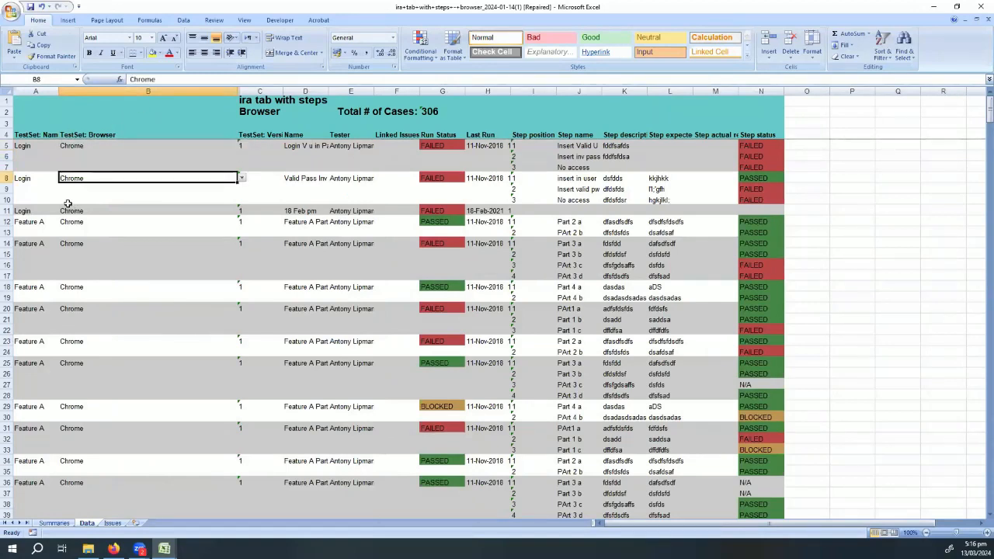
{"action": "left_click", "coordinate": [21, 148]}
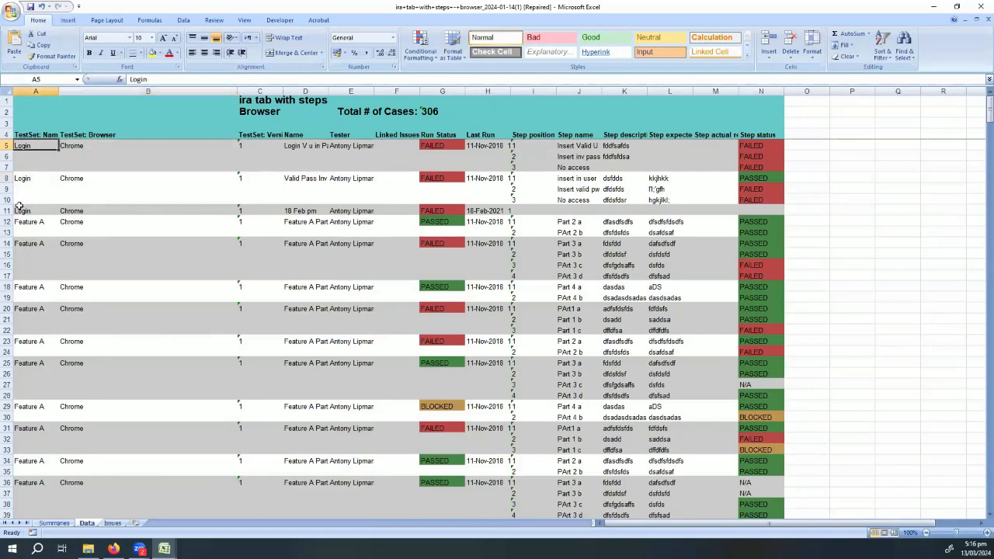
{"action": "left_click", "coordinate": [19, 178]}
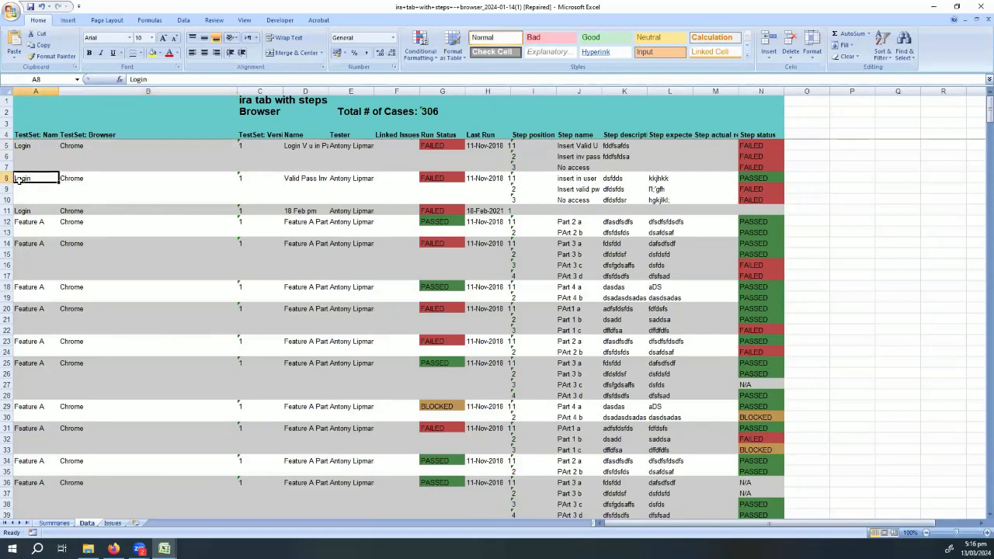
{"action": "left_click", "coordinate": [21, 222]}
{"action": "left_click", "coordinate": [18, 209]}
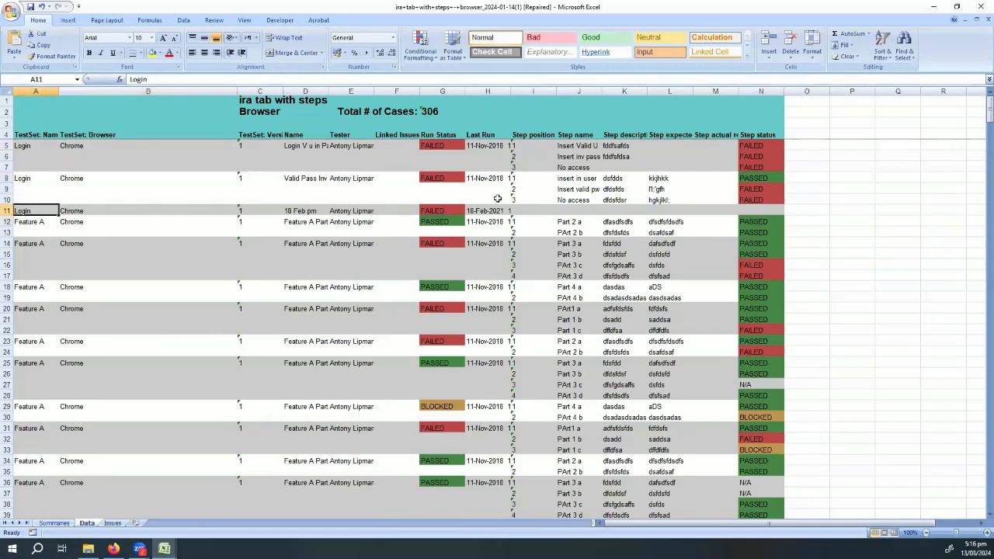
- Examine the step names, descriptions and expected results of the tests on the Data sheet
{"action": "left_click", "coordinate": [583, 146]}
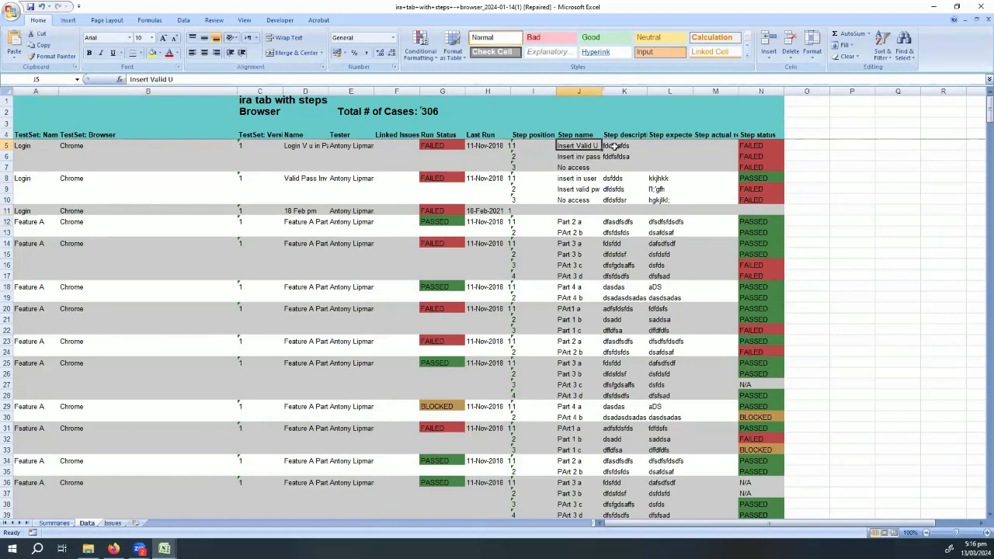
{"action": "left_click", "coordinate": [615, 146]}
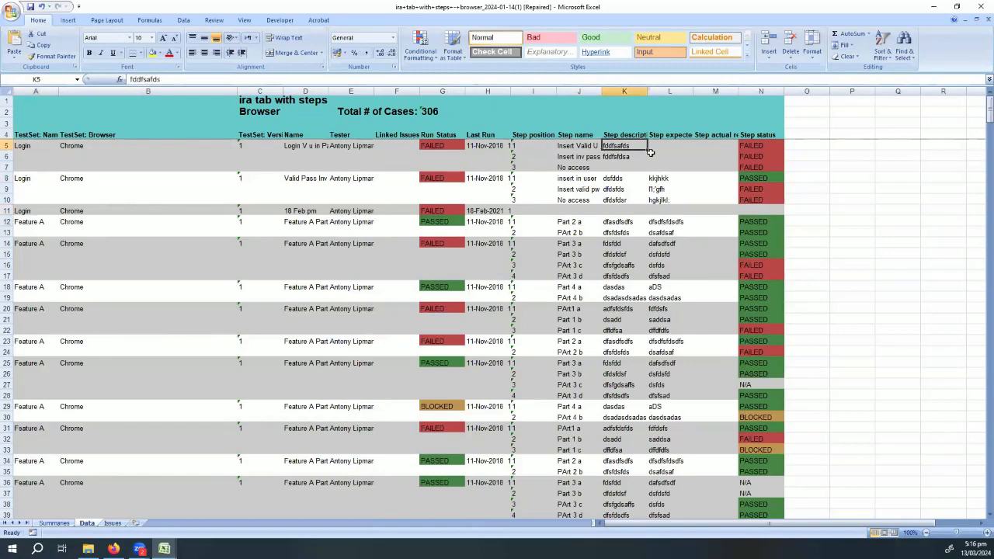
{"action": "left_click", "coordinate": [667, 189]}
{"action": "scroll", "coordinate": [702, 379], "scroll_direction": "down", "scroll_amount": 9}
{"action": "scroll", "coordinate": [703, 379], "scroll_direction": "down", "scroll_amount": 20}
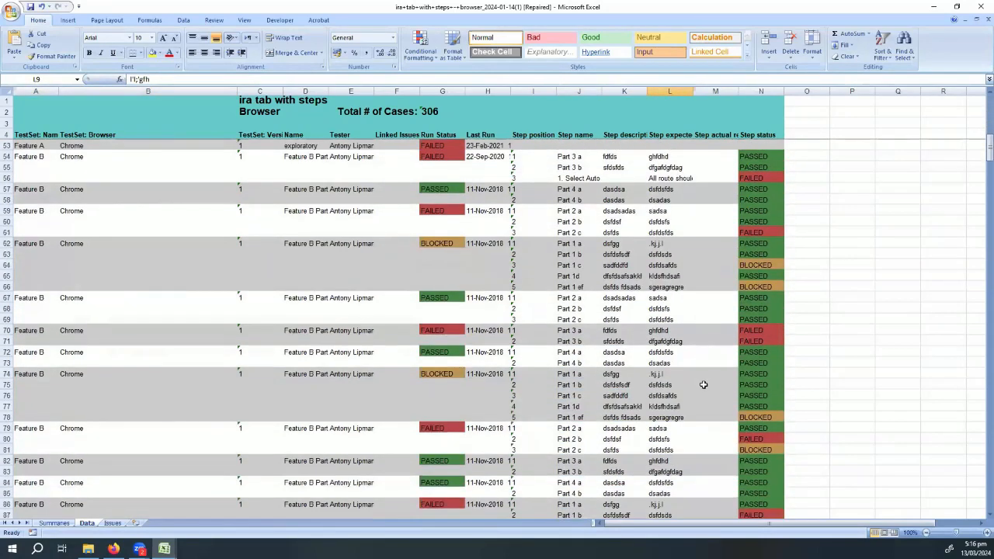
{"action": "scroll", "coordinate": [699, 385], "scroll_direction": "down", "scroll_amount": 3}
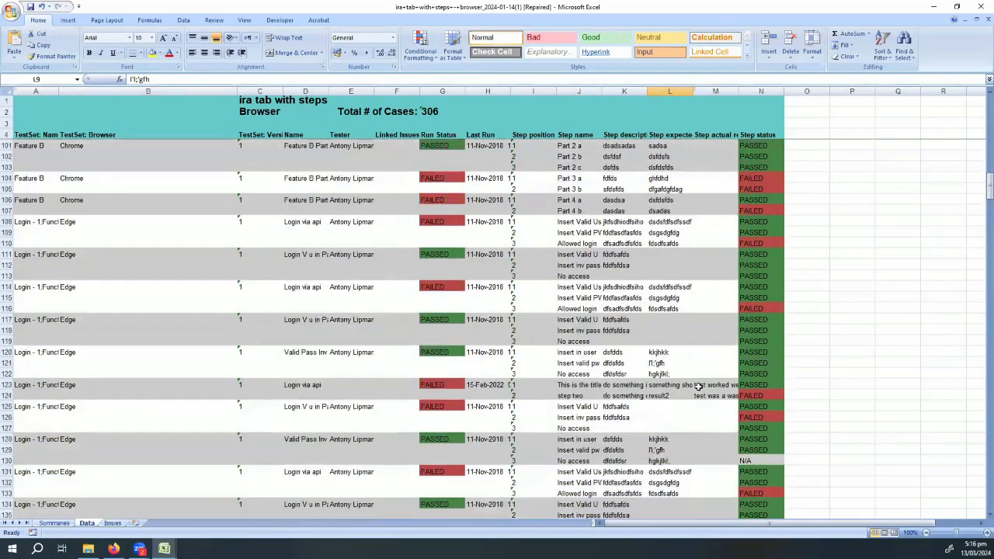
- Check the step actual results in rows 123 and 124 and compare the step statuses of the surrounding Edge runs
{"action": "left_click", "coordinate": [704, 395]}
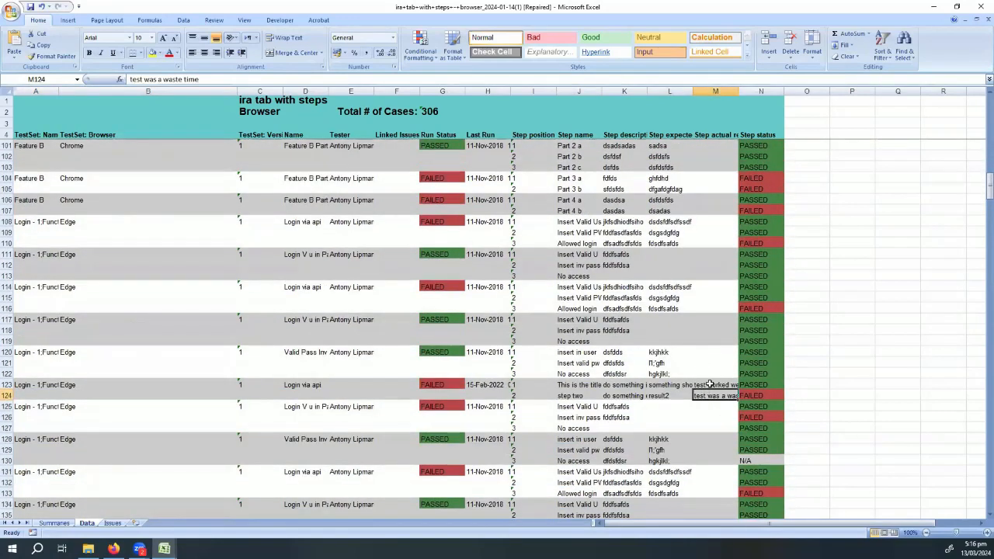
{"action": "left_click", "coordinate": [709, 384]}
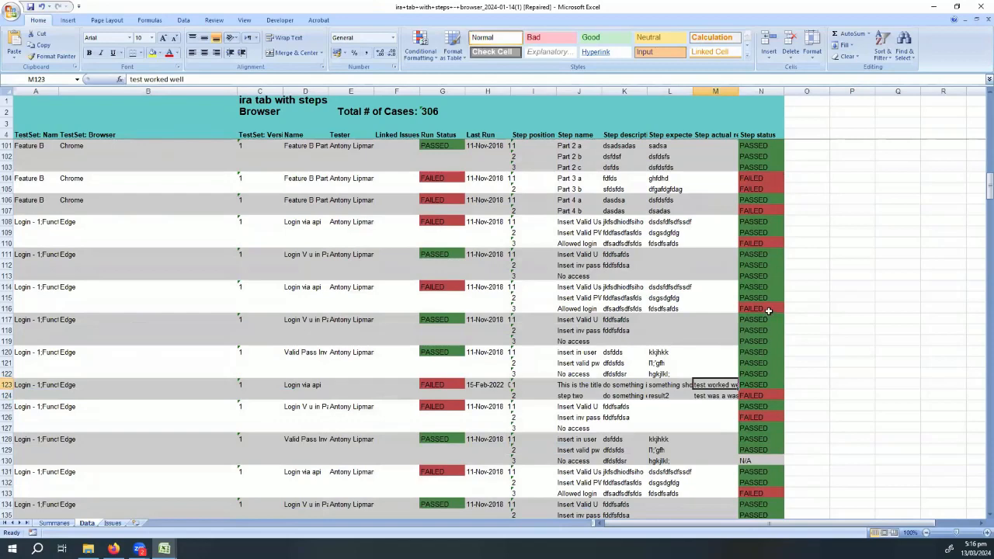
{"action": "scroll", "coordinate": [767, 307], "scroll_direction": "up", "scroll_amount": 3}
{"action": "scroll", "coordinate": [768, 307], "scroll_direction": "down", "scroll_amount": 14}
{"action": "scroll", "coordinate": [768, 308], "scroll_direction": "down", "scroll_amount": 3}
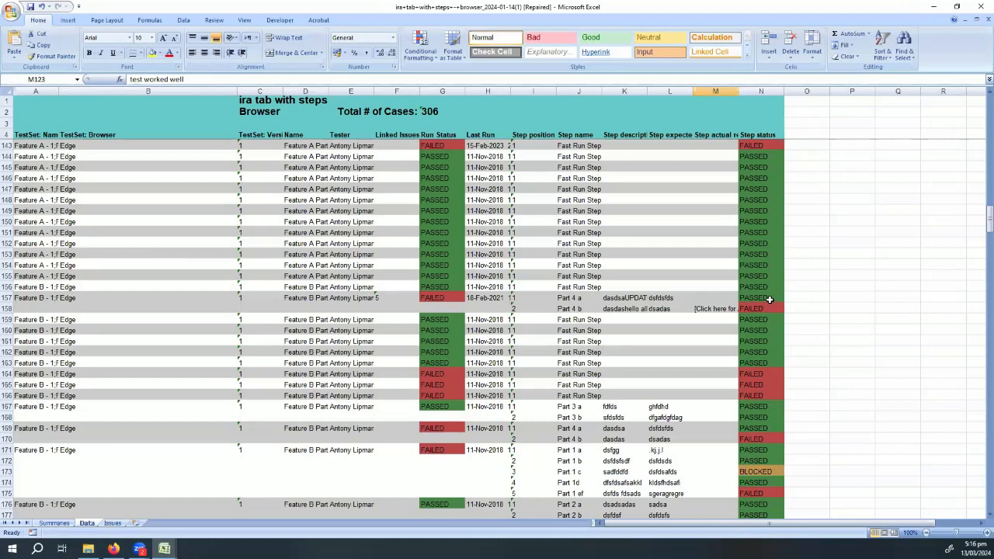
{"action": "scroll", "coordinate": [742, 439], "scroll_direction": "up", "scroll_amount": 6}
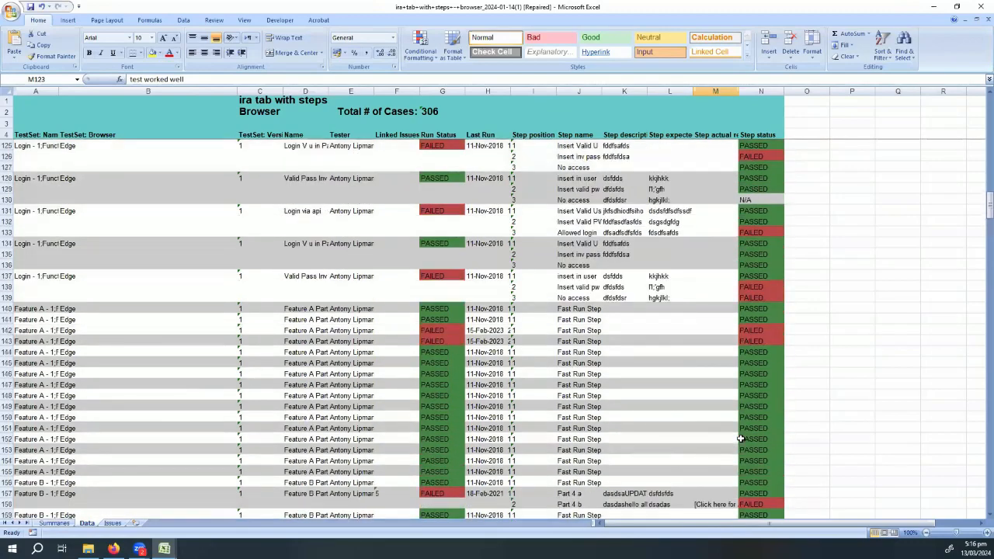
{"action": "scroll", "coordinate": [741, 439], "scroll_direction": "up", "scroll_amount": 5}
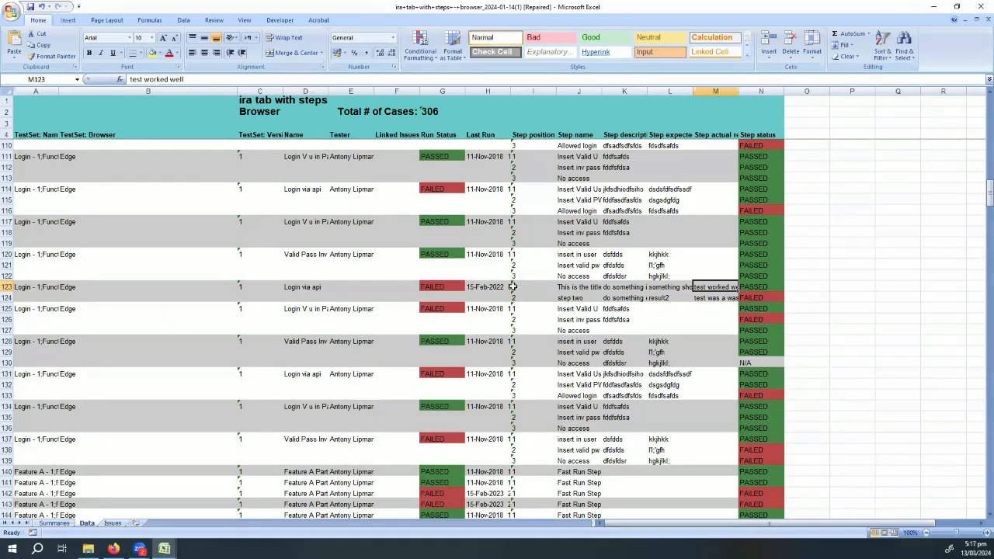
- Inspect the step description and last run date in row 123, and the last run, status and step details in row 120
{"action": "left_click", "coordinate": [612, 288]}
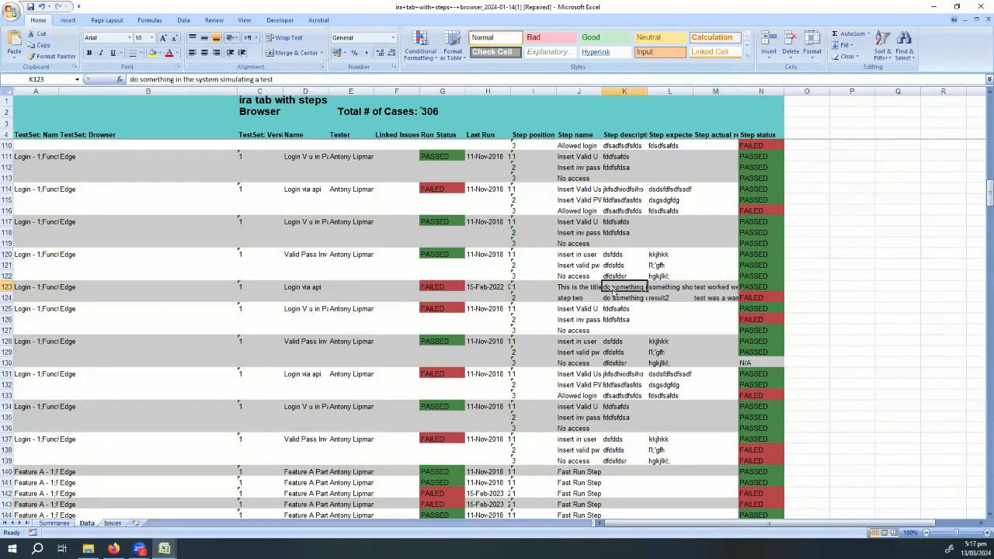
{"action": "left_click", "coordinate": [492, 289]}
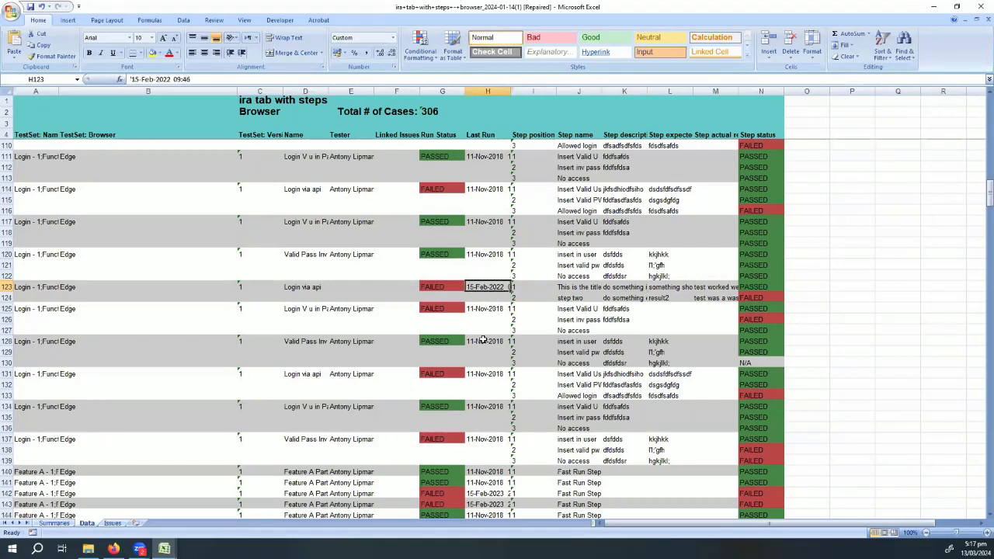
{"action": "left_click", "coordinate": [486, 256]}
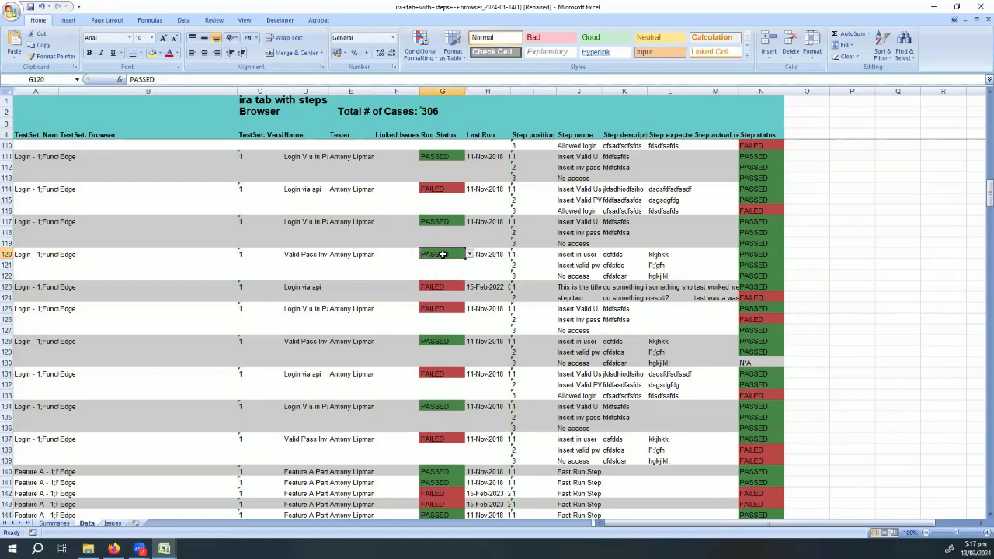
{"action": "left_click", "coordinate": [584, 265]}
{"action": "left_click", "coordinate": [624, 257]}
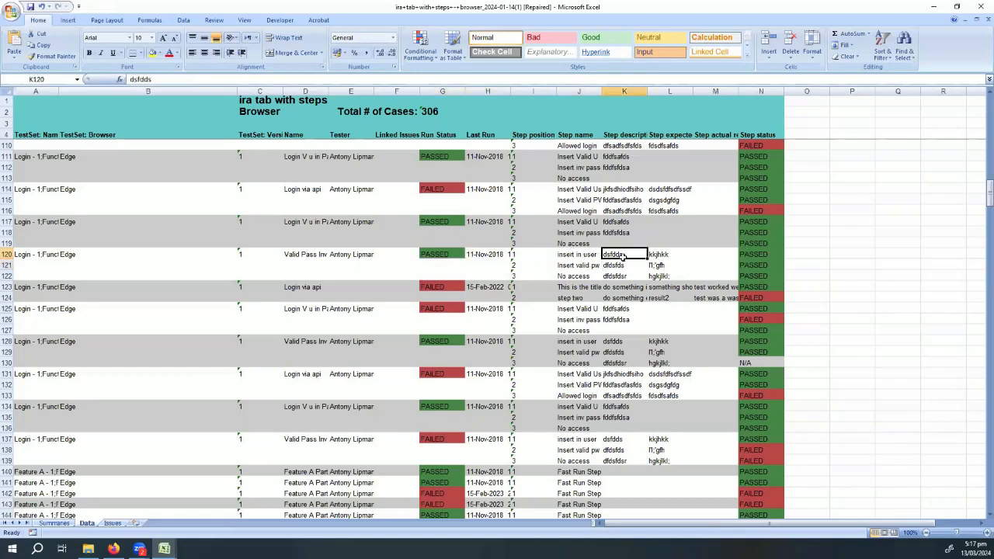
{"action": "left_click", "coordinate": [668, 255]}
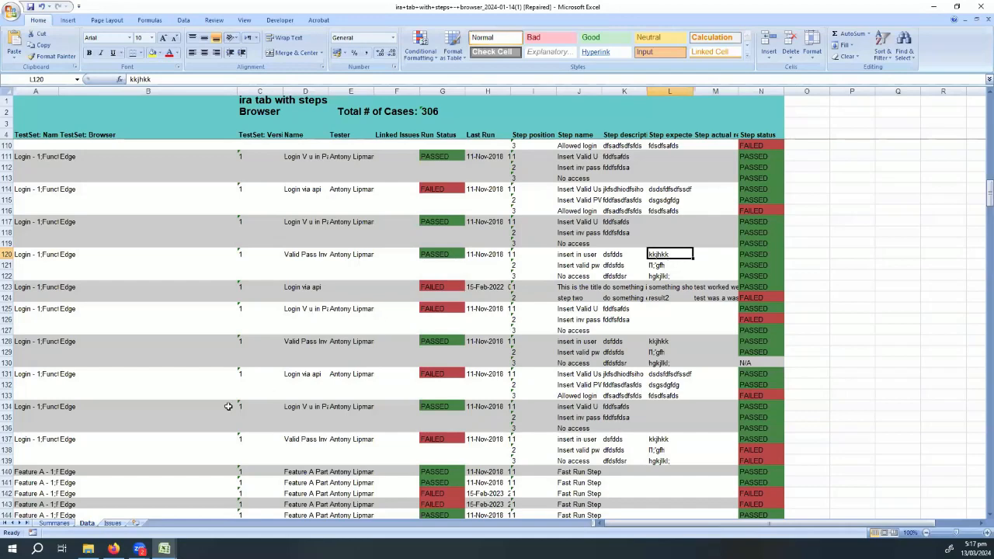
- Show the report's Issues sheet, then close the report and the last_seen_13-Mar-2024 workbook without saving
{"action": "left_click", "coordinate": [117, 523]}
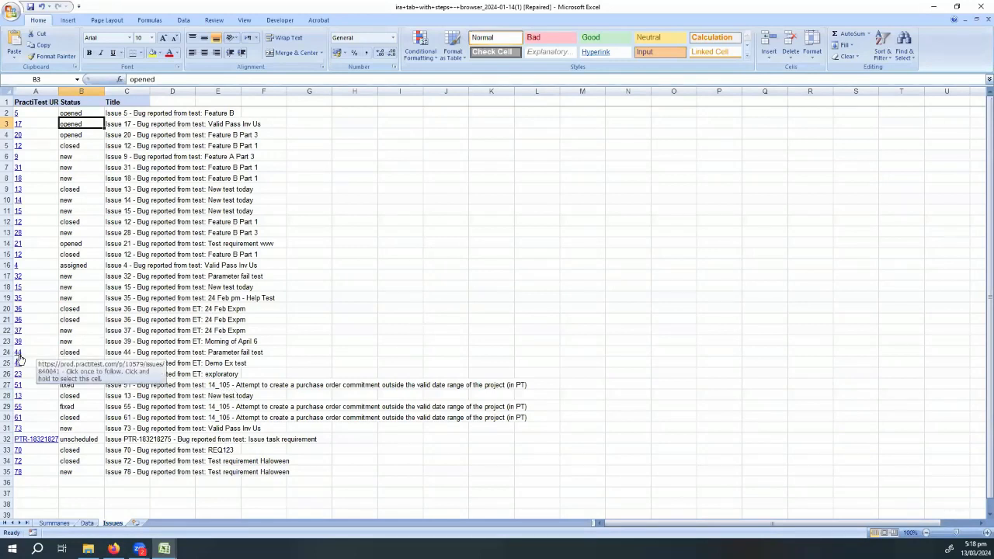
{"action": "left_click", "coordinate": [980, 7]}
{"action": "left_click", "coordinate": [841, 301]}
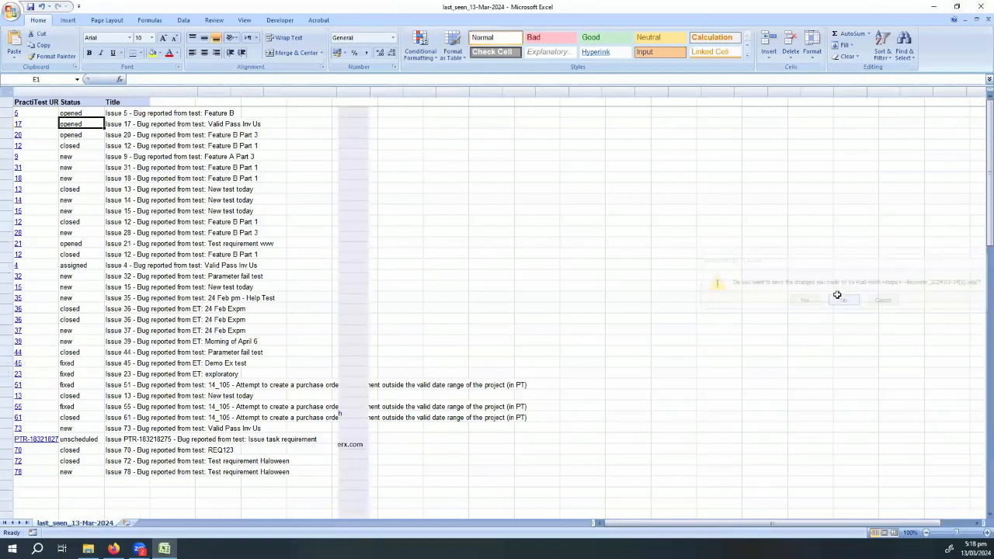
{"action": "left_click", "coordinate": [979, 6]}
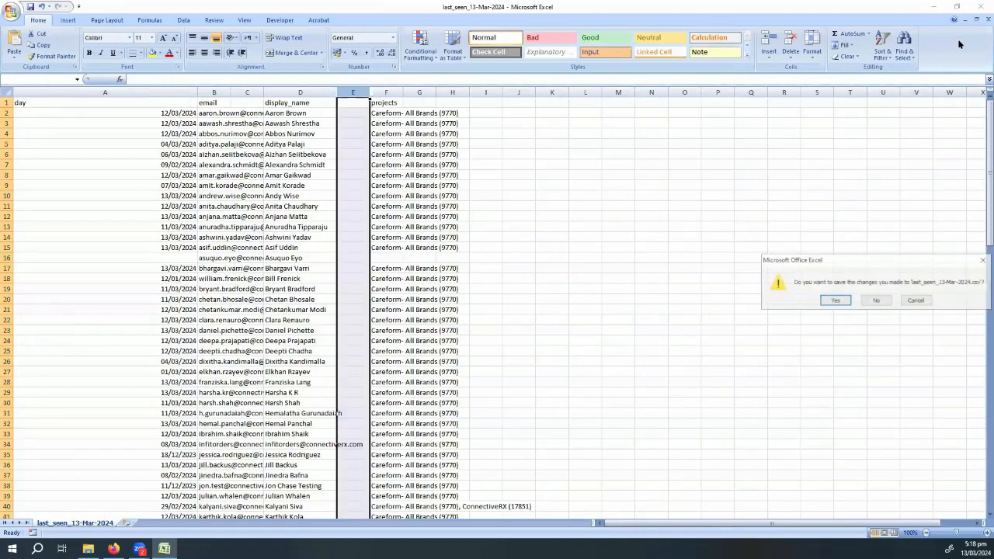
{"action": "left_click", "coordinate": [872, 301]}
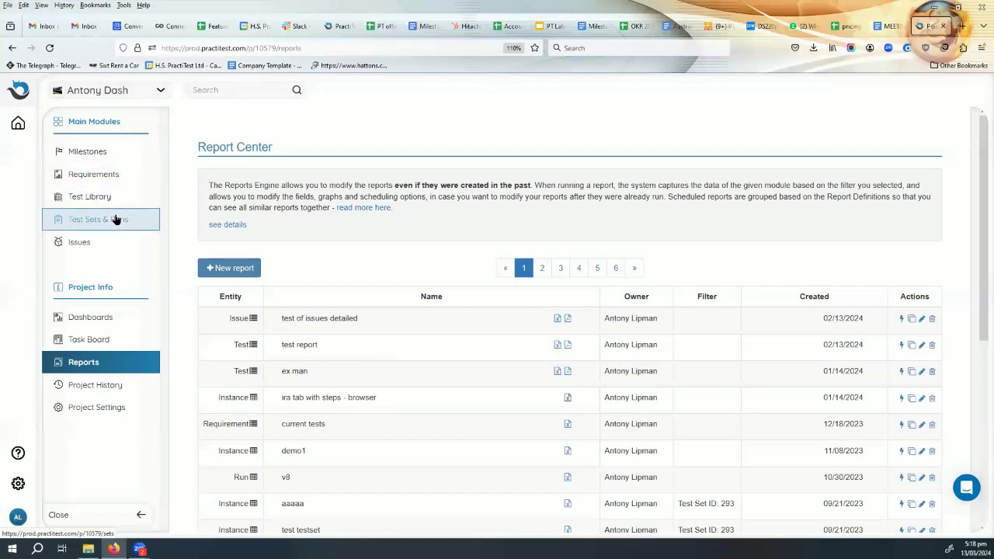
- Open requirement #7 "fdsfsdfas" and look through its blog, Team and tesxt check custom fields
{"action": "left_click", "coordinate": [104, 176]}
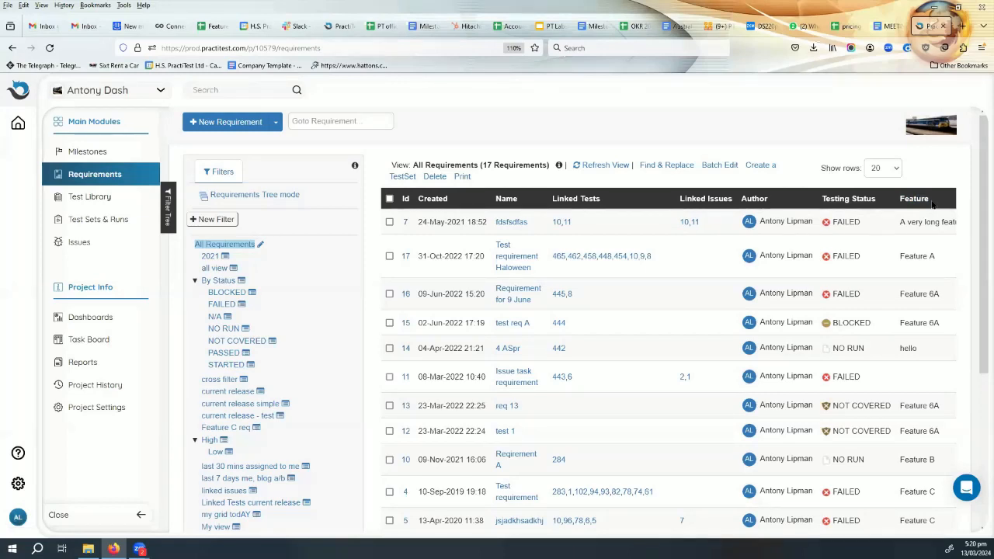
{"action": "left_click", "coordinate": [511, 223]}
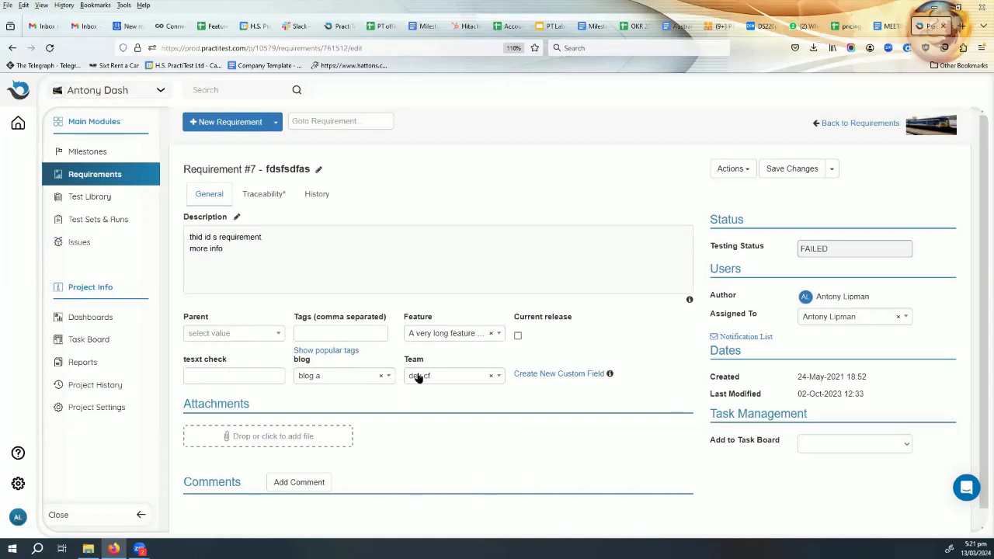
{"action": "left_click", "coordinate": [358, 379]}
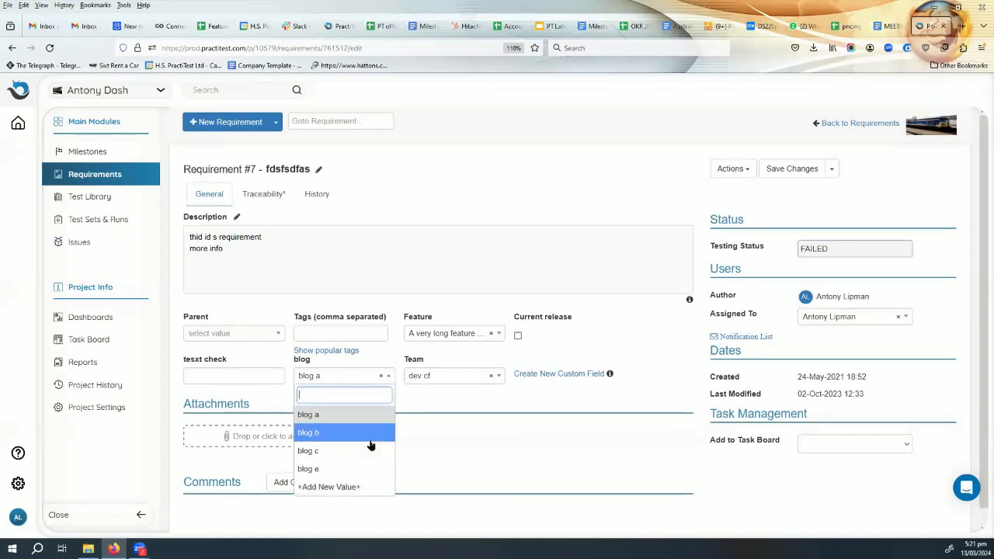
{"action": "left_click", "coordinate": [431, 377]}
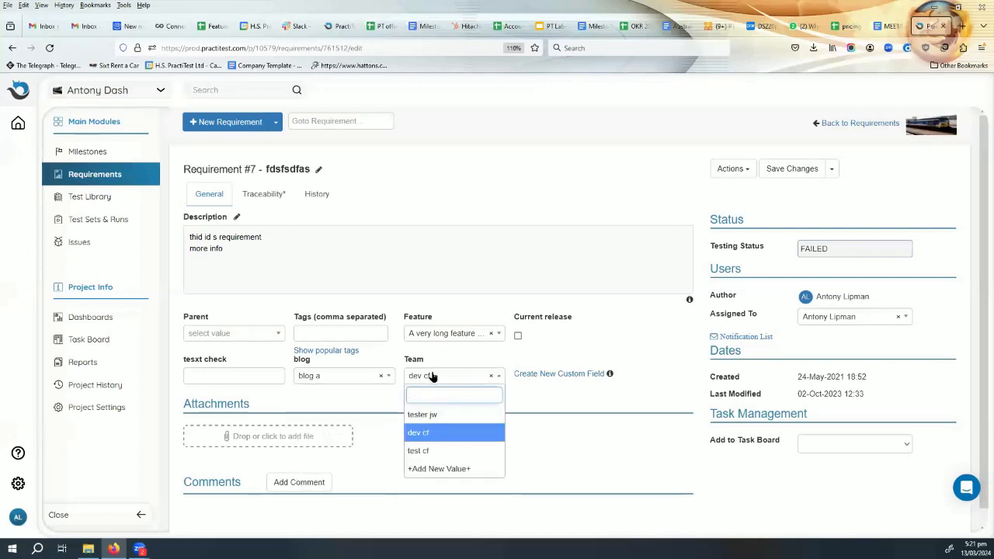
{"action": "left_click", "coordinate": [433, 376]}
{"action": "left_click", "coordinate": [247, 375]}
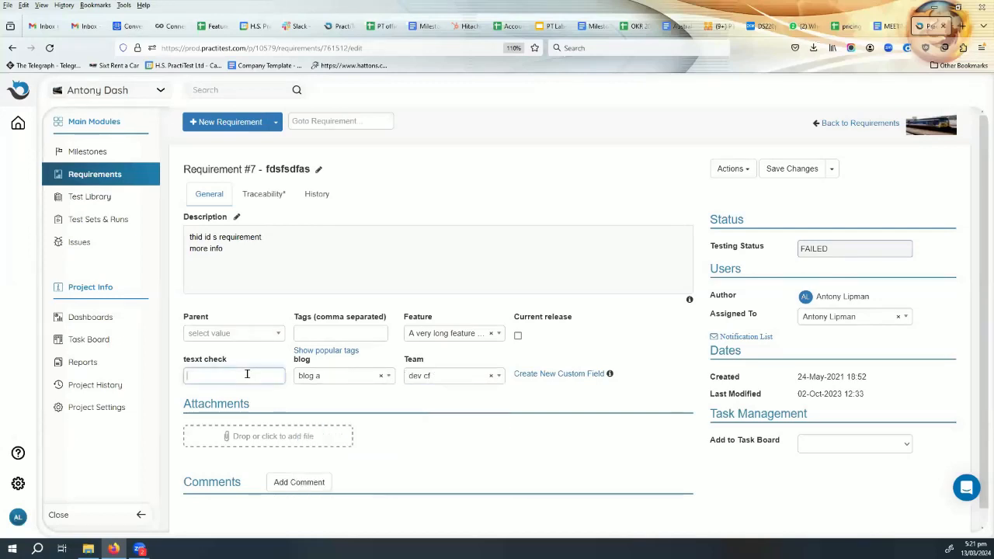
- Fill the requirement's tesxt check field with "dfdfdfgdf" and check its testing status
{"action": "type", "text": "dfdfdfgdf"}
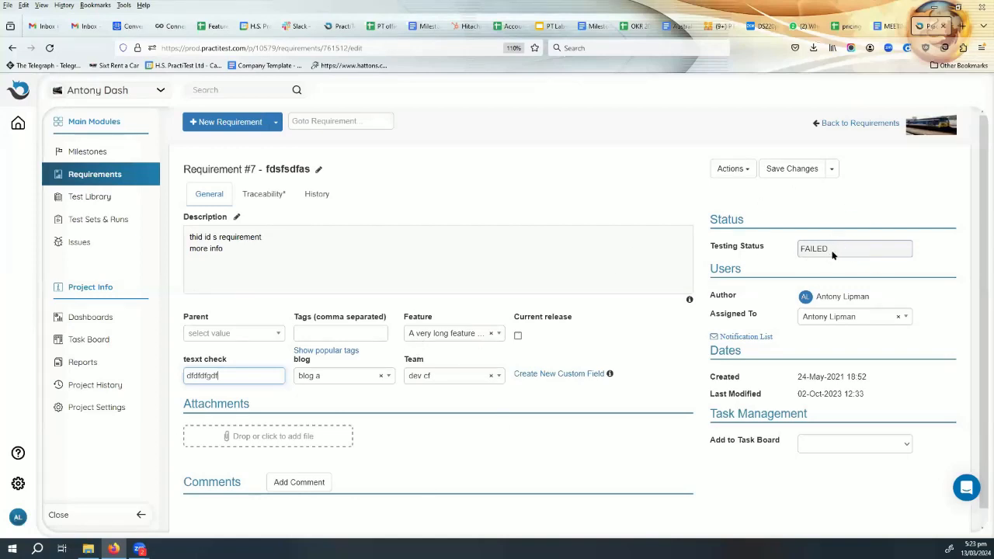
{"action": "left_click_drag", "start_coordinate": [827, 247], "coordinate": [754, 246]}
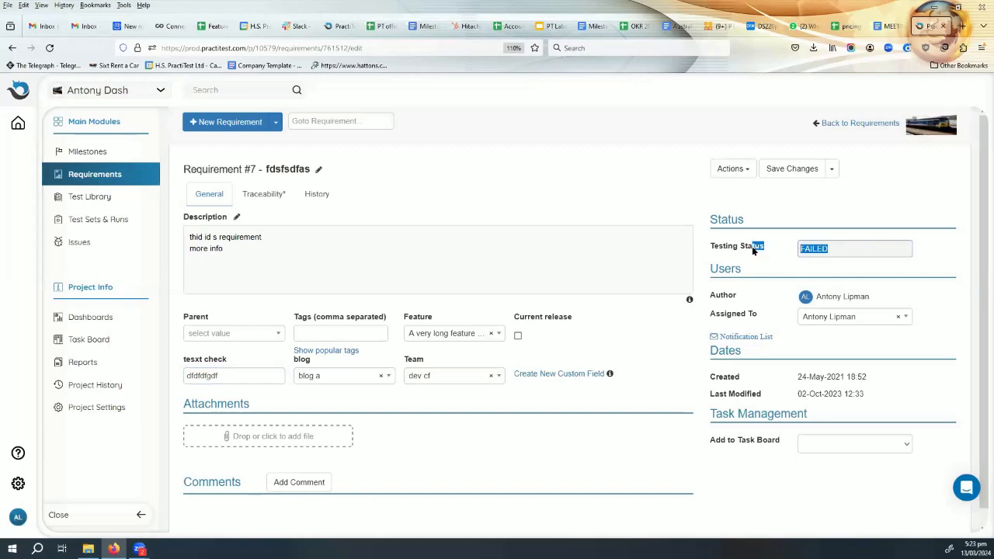
{"action": "left_click", "coordinate": [826, 246]}
{"action": "scroll", "coordinate": [823, 376], "scroll_direction": "down", "scroll_amount": 1}
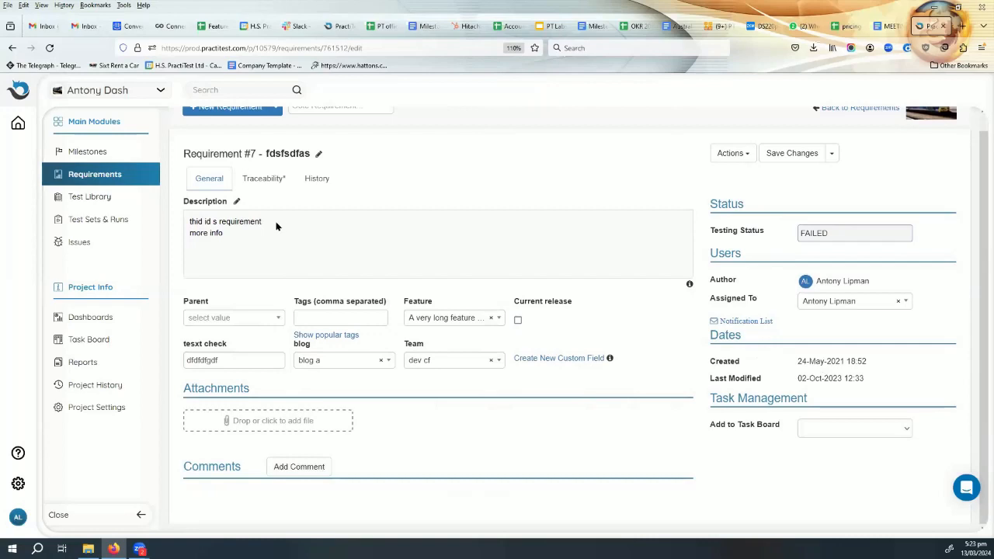
- Open the requirement's traceability information and examine the Linked Milestones section and its instructions for adding milestones by ID
{"action": "left_click", "coordinate": [262, 179]}
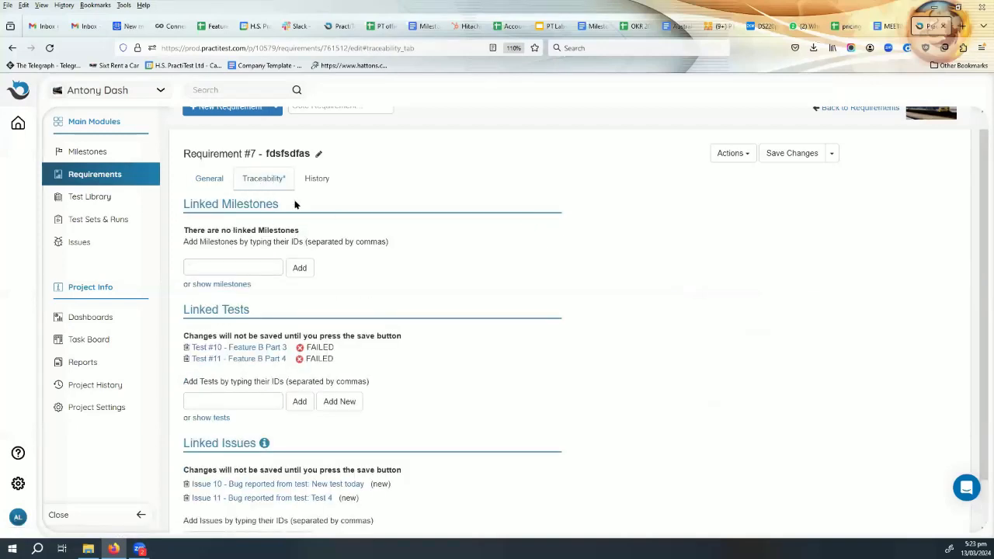
{"action": "double_click", "coordinate": [186, 203]}
{"action": "left_click_drag", "start_coordinate": [261, 199], "coordinate": [278, 203]}
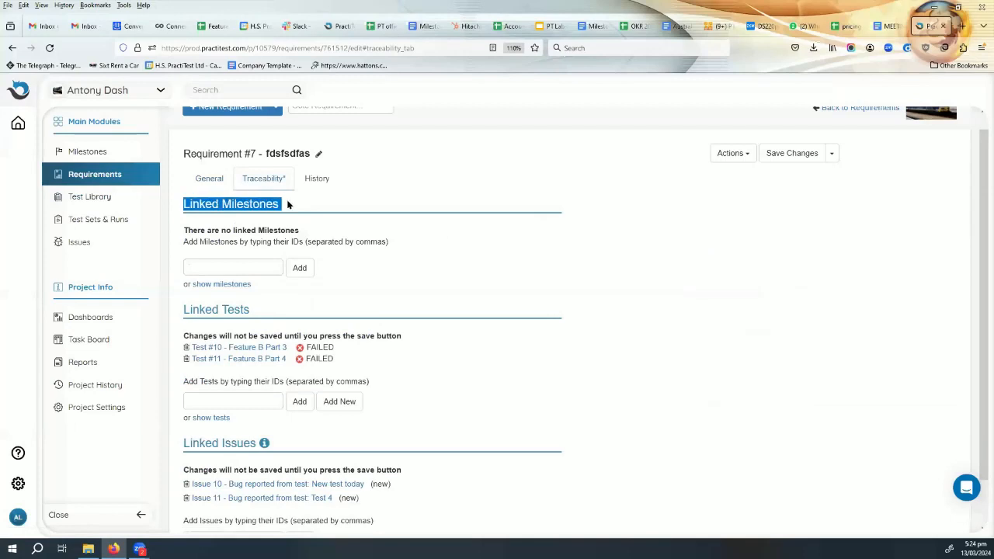
{"action": "left_click", "coordinate": [410, 241]}
{"action": "left_click_drag", "start_coordinate": [410, 241], "coordinate": [183, 234]}
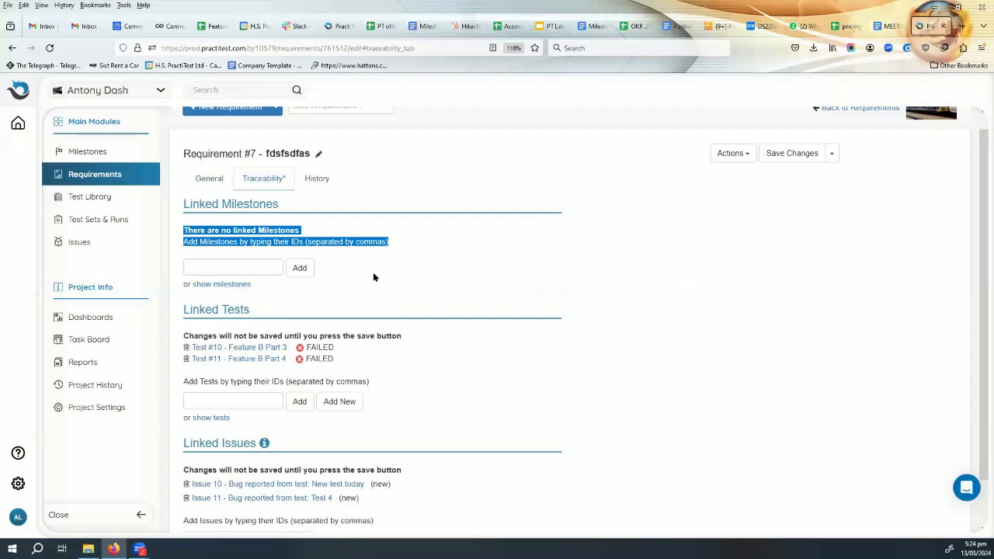
{"action": "left_click", "coordinate": [496, 268]}
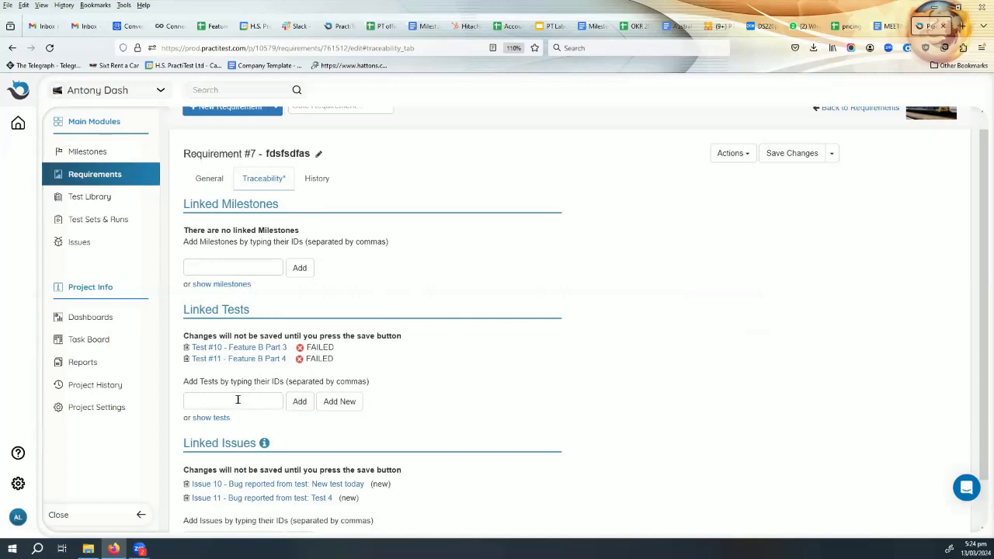
- Link test 26 "JIRA improvements - plugin 3.0" to the requirement from the list of existing tests
{"action": "left_click", "coordinate": [216, 417]}
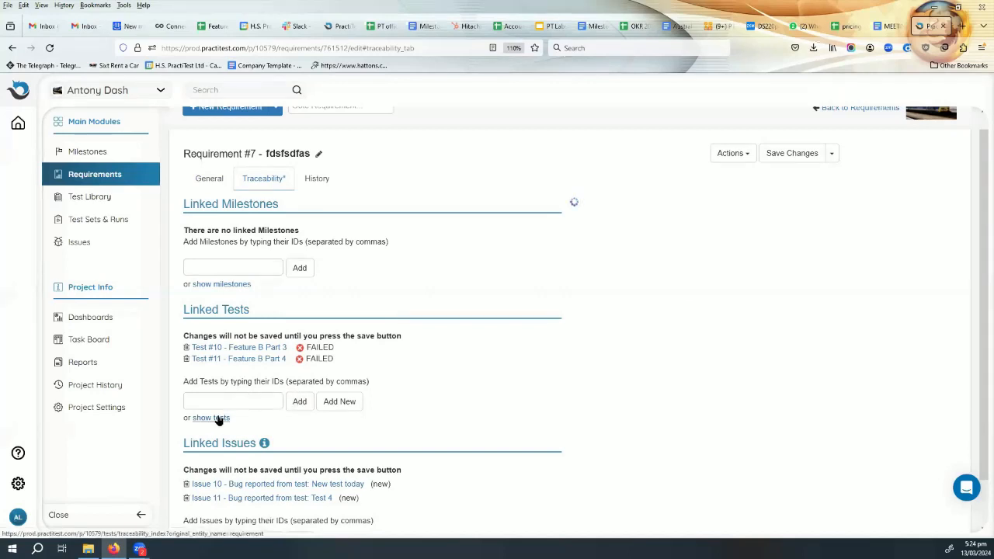
{"action": "scroll", "coordinate": [795, 365], "scroll_direction": "down", "scroll_amount": 3}
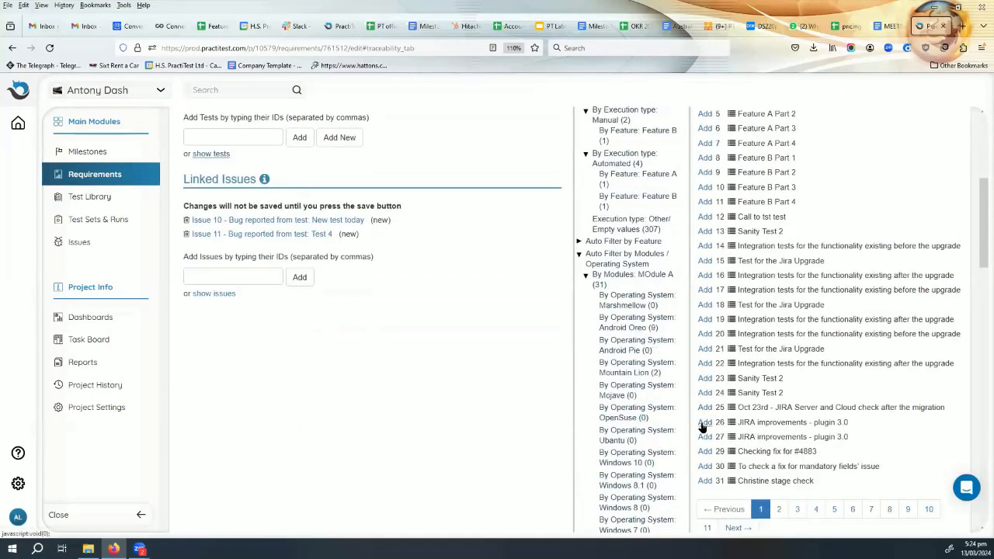
{"action": "left_click", "coordinate": [702, 425]}
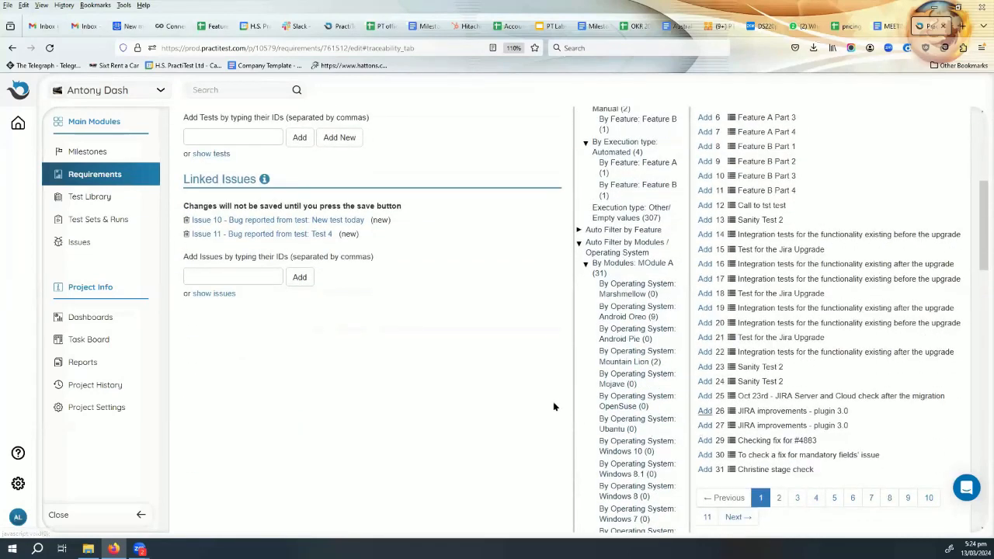
{"action": "scroll", "coordinate": [492, 386], "scroll_direction": "up", "scroll_amount": 2}
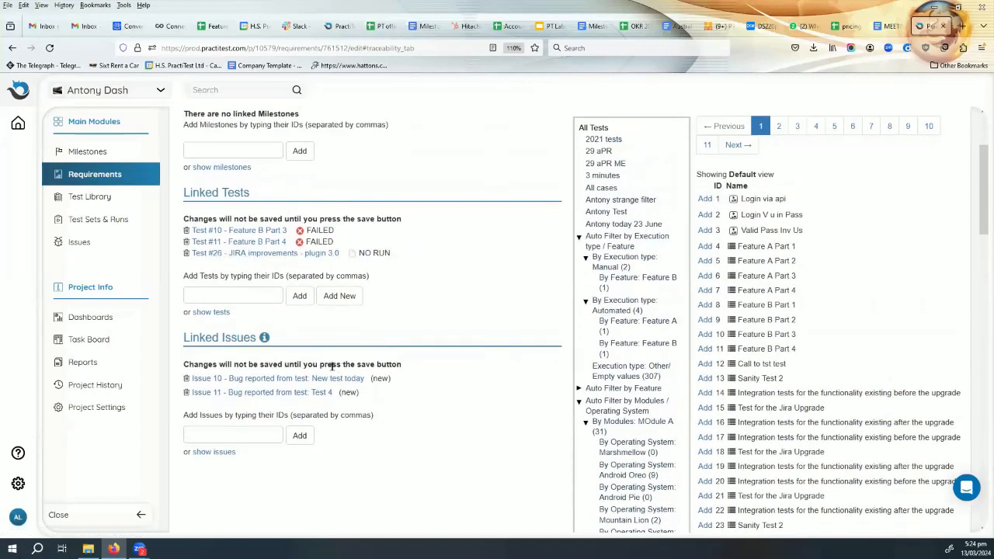
- Show the list of available tests again and toggle the display of its views
{"action": "left_click", "coordinate": [214, 313]}
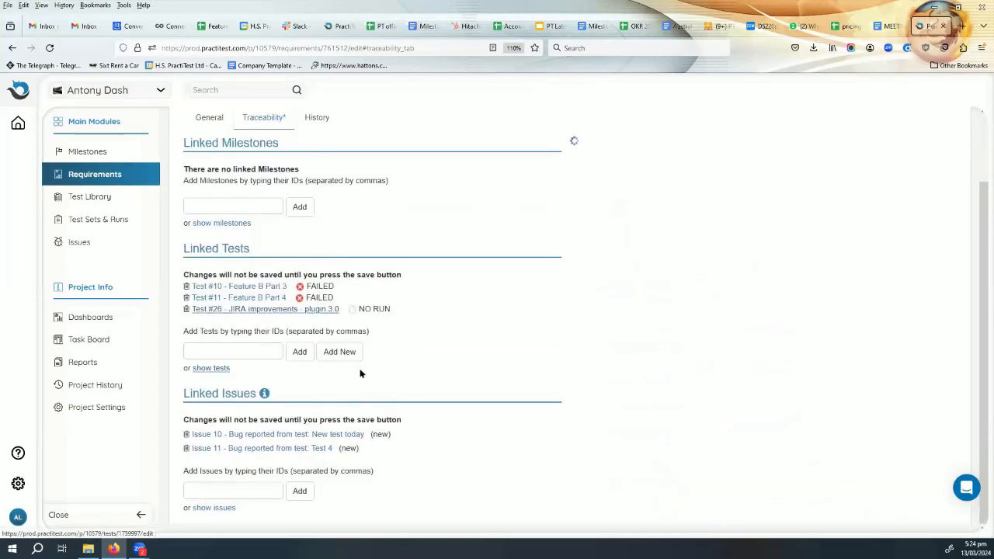
{"action": "left_click", "coordinate": [602, 152]}
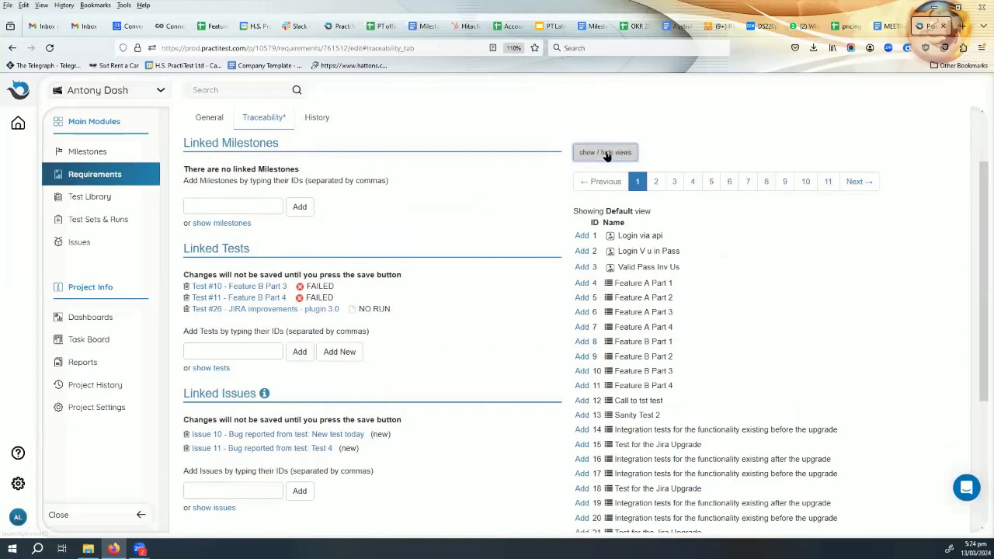
{"action": "left_click", "coordinate": [605, 152]}
{"action": "left_click", "coordinate": [610, 155]}
{"action": "scroll", "coordinate": [357, 390], "scroll_direction": "up", "scroll_amount": 1}
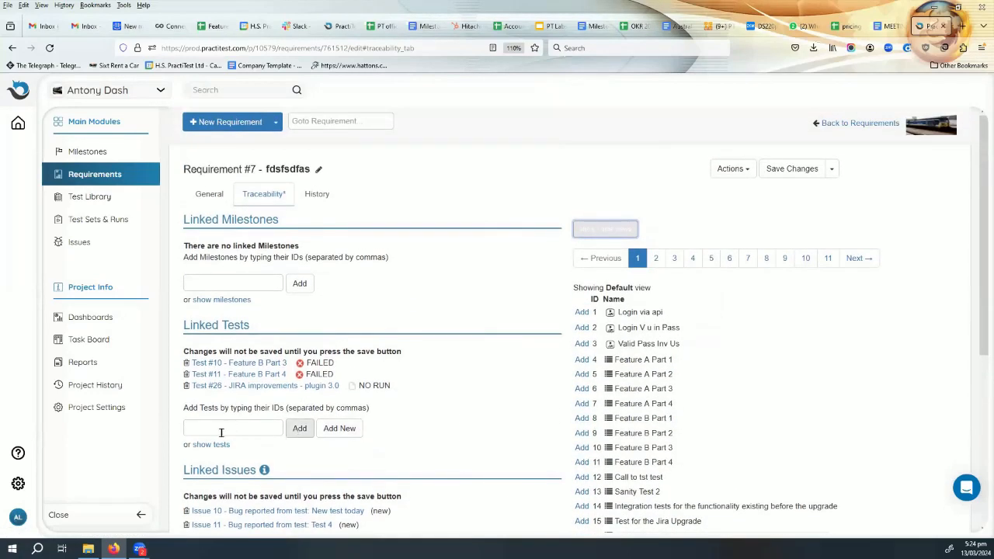
- Try to add a new linked test, stay on the requirement page instead and save the requirement's changes
{"action": "left_click", "coordinate": [347, 429]}
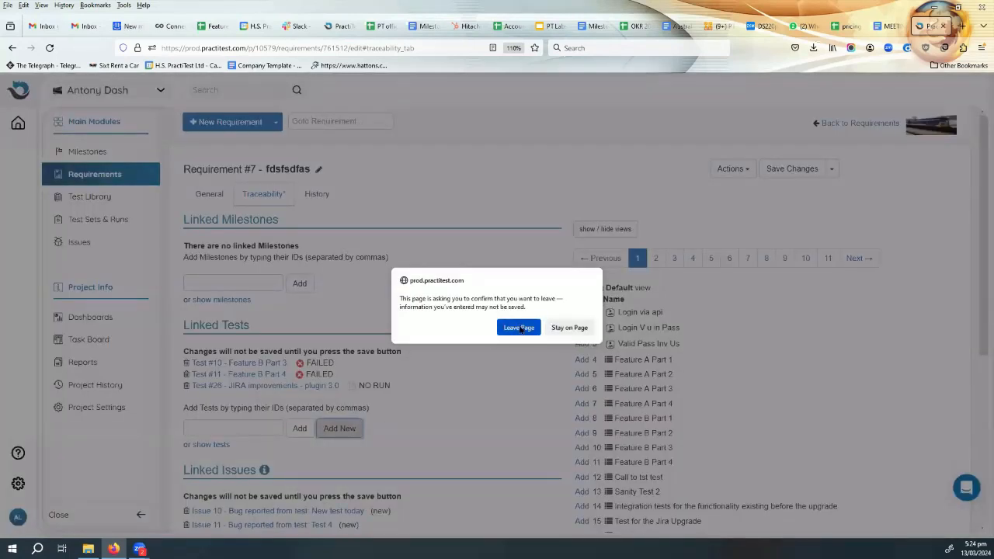
{"action": "left_click", "coordinate": [567, 327]}
{"action": "left_click", "coordinate": [792, 168]}
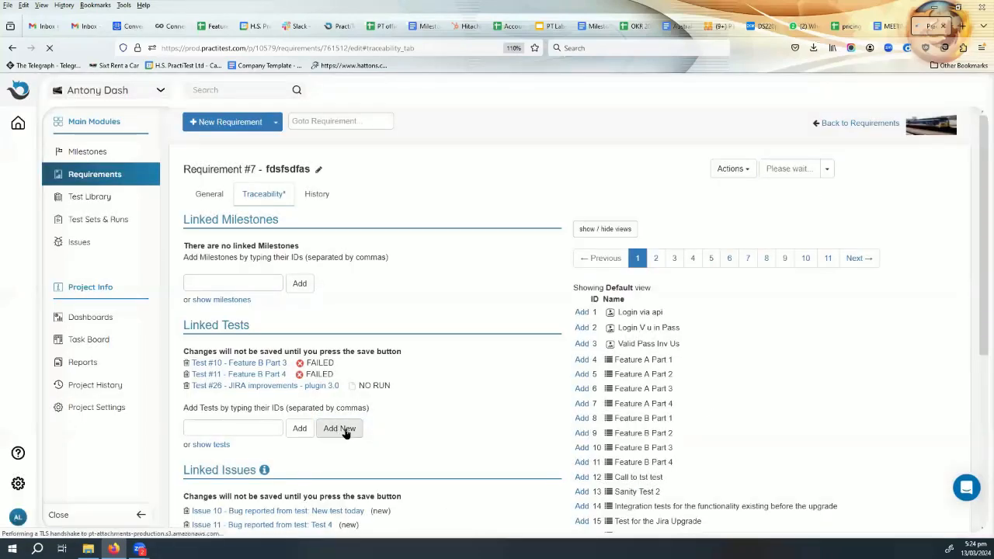
{"action": "scroll", "coordinate": [353, 419], "scroll_direction": "down", "scroll_amount": 2}
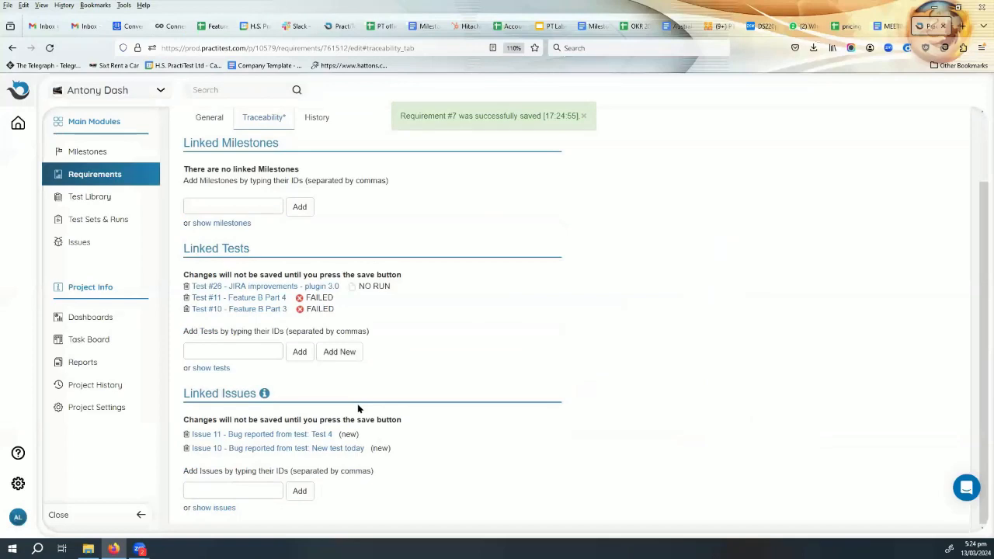
- Start a new linked test from the requirement and inspect the name and description carried over to it
{"action": "left_click", "coordinate": [335, 353]}
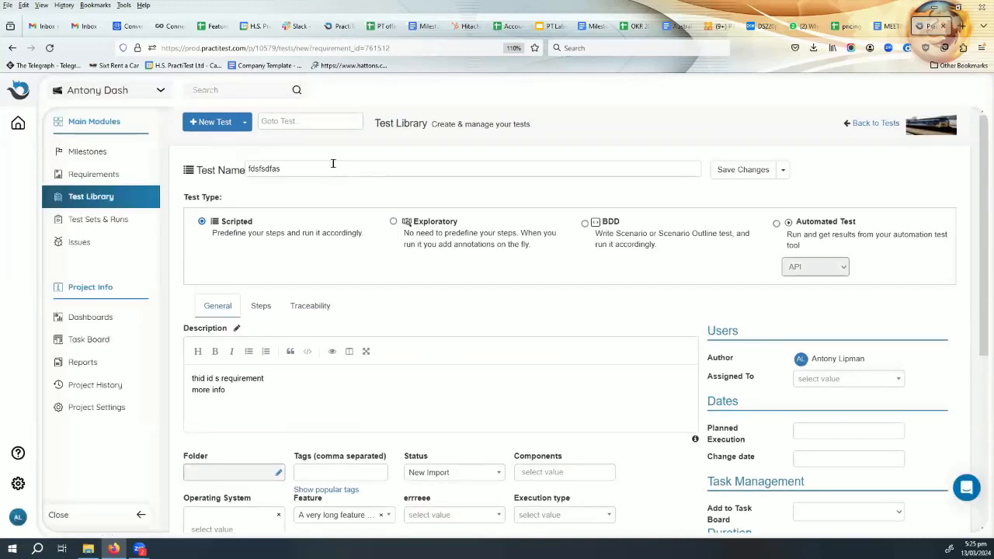
{"action": "left_click_drag", "start_coordinate": [300, 167], "coordinate": [216, 170]}
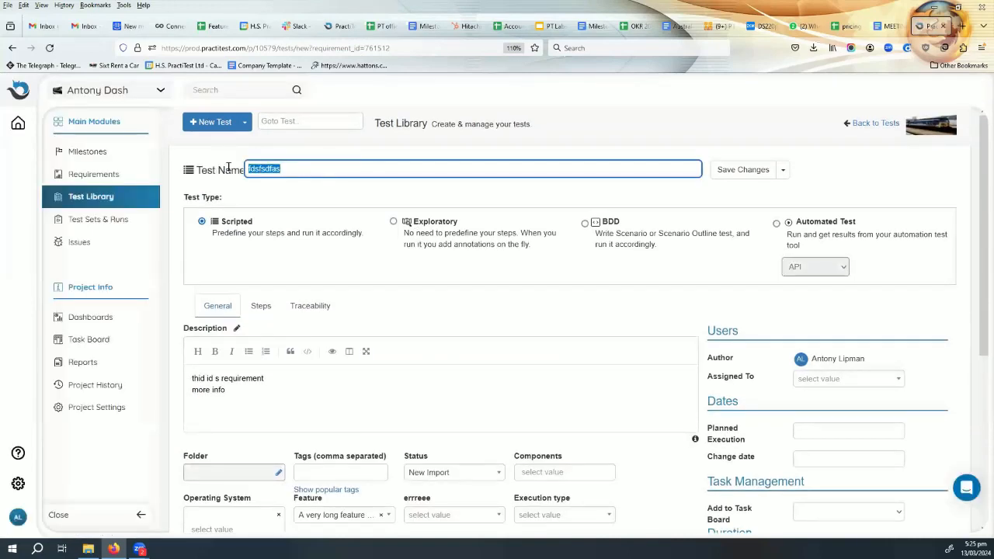
{"action": "left_click", "coordinate": [189, 378]}
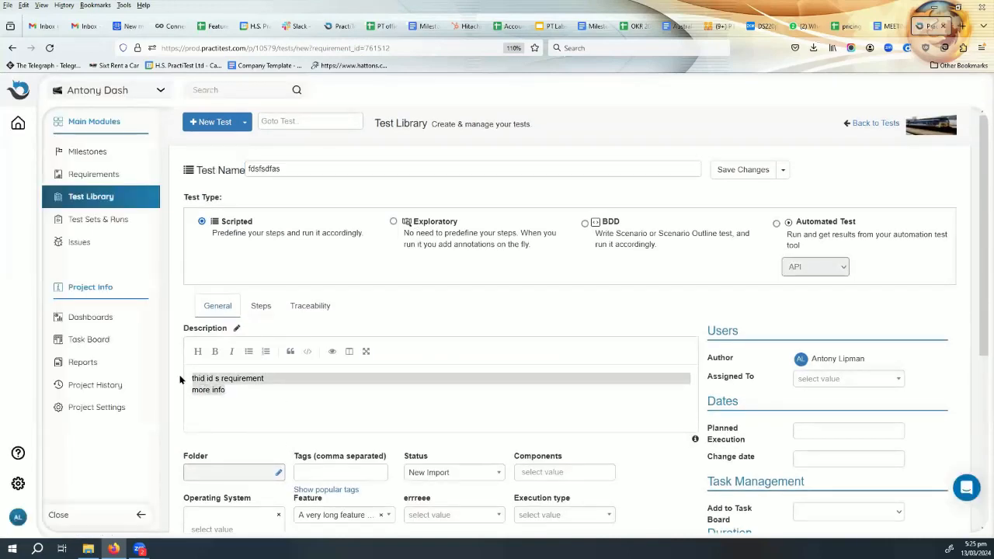
- Look through the new test's custom fields and set its linked list field to dsds
{"action": "scroll", "coordinate": [305, 415], "scroll_direction": "down", "scroll_amount": 1}
{"action": "scroll", "coordinate": [305, 415], "scroll_direction": "down", "scroll_amount": 1}
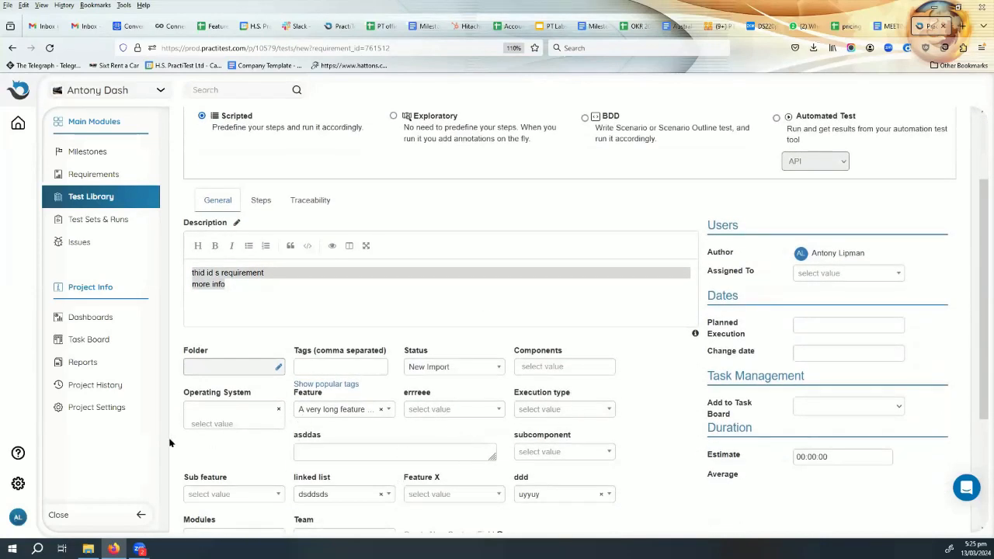
{"action": "scroll", "coordinate": [367, 435], "scroll_direction": "down", "scroll_amount": 1}
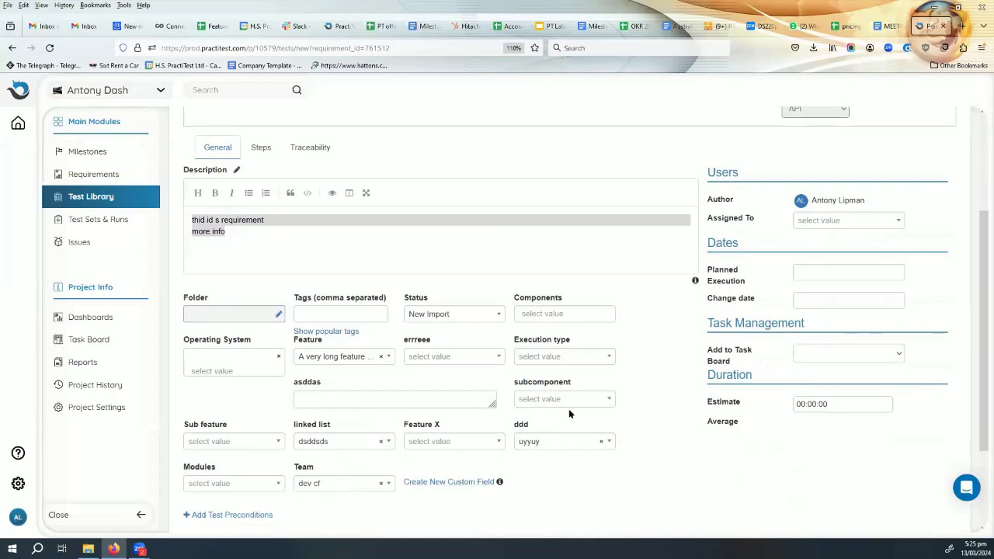
{"action": "left_click", "coordinate": [381, 442]}
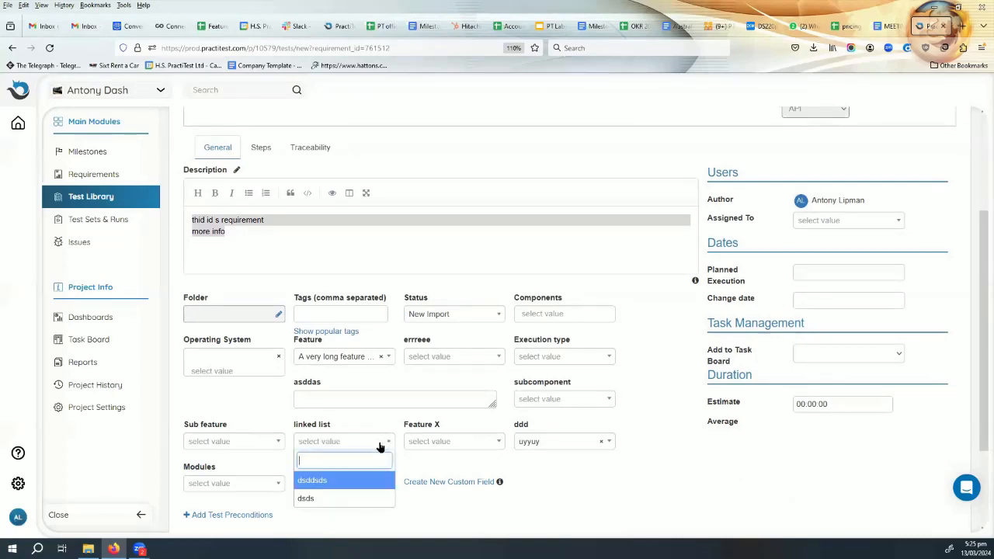
{"action": "left_click", "coordinate": [355, 498]}
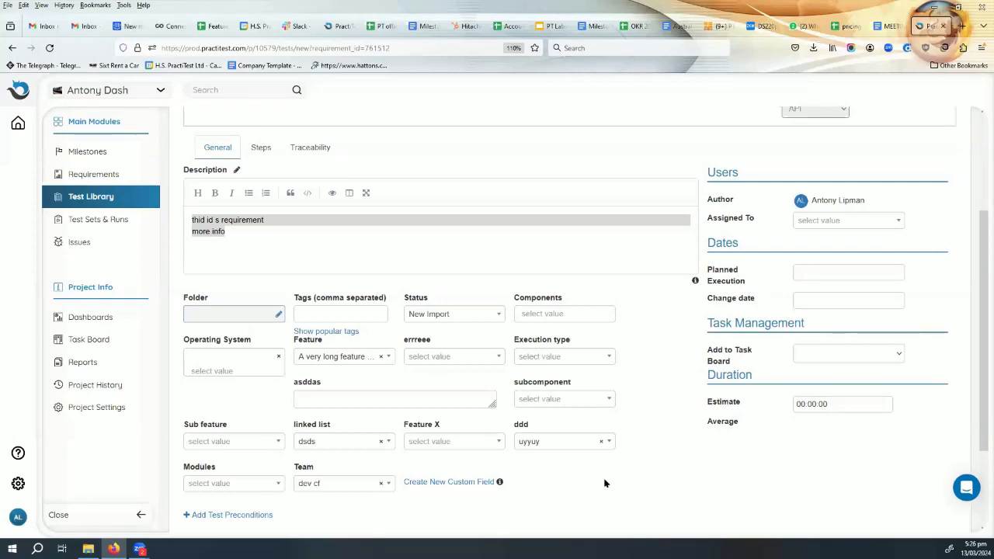
- Add an empty first step to the new scripted test
{"action": "left_click", "coordinate": [261, 147]}
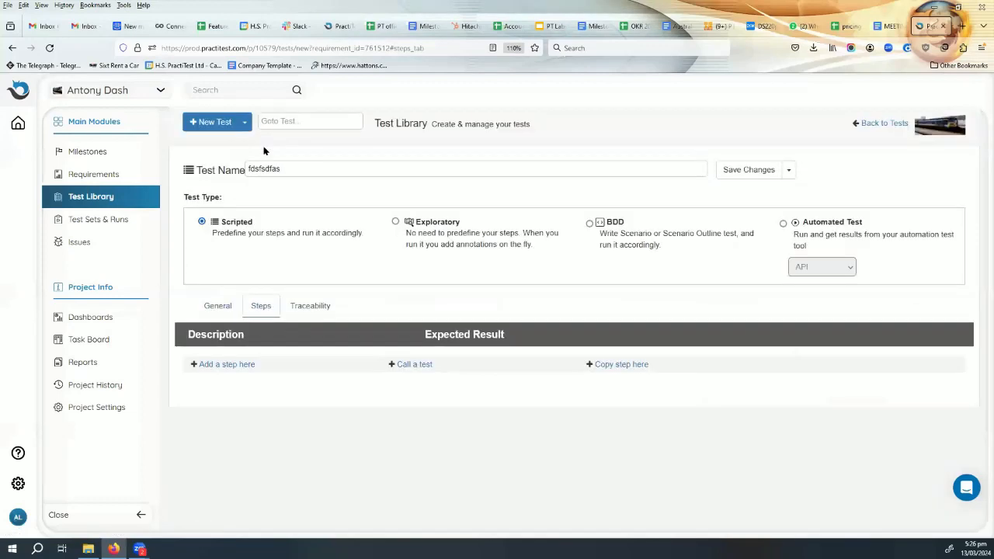
{"action": "left_click", "coordinate": [220, 364]}
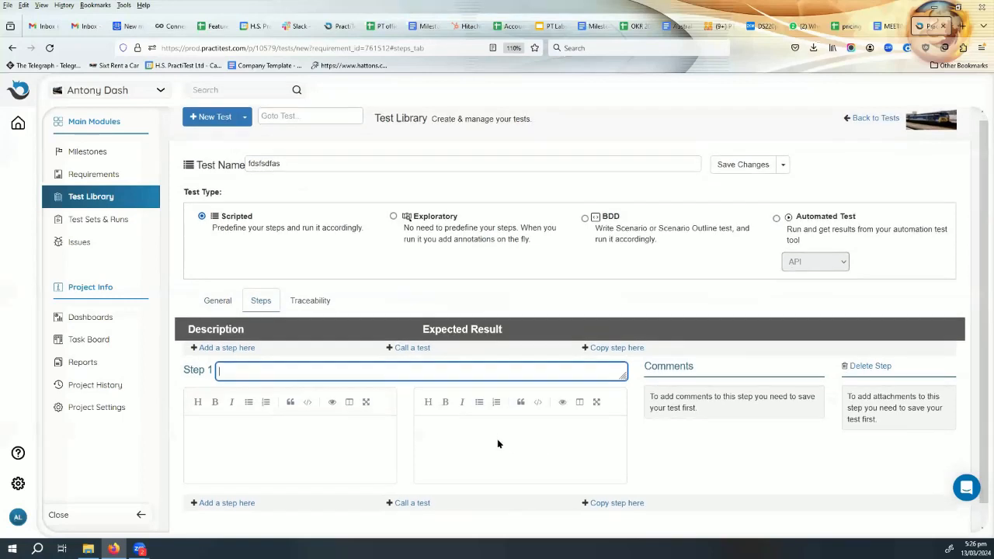
{"action": "scroll", "coordinate": [497, 438], "scroll_direction": "down", "scroll_amount": 1}
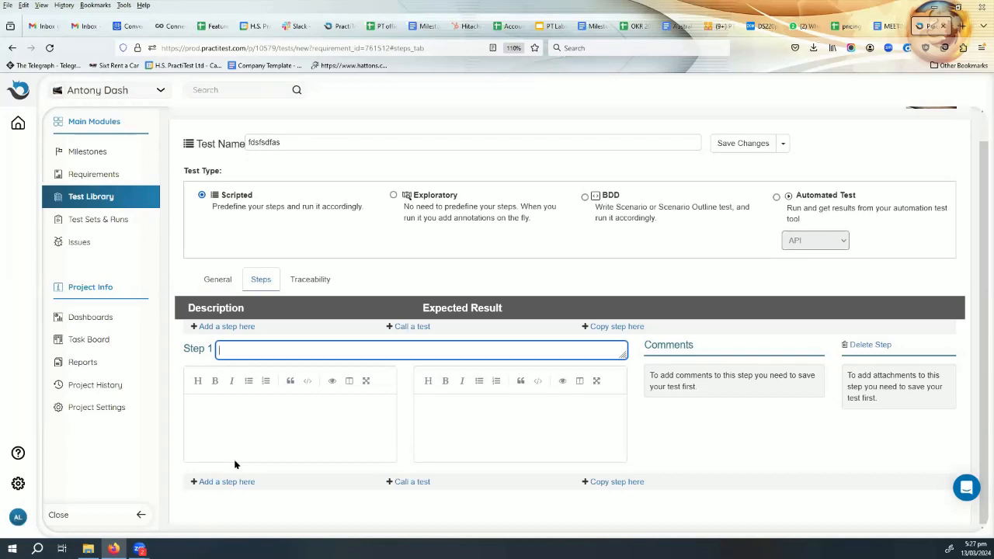
- Leave the new test without saving and look through the test sets and filter tree in Test Sets & Runs
{"action": "left_click", "coordinate": [110, 220]}
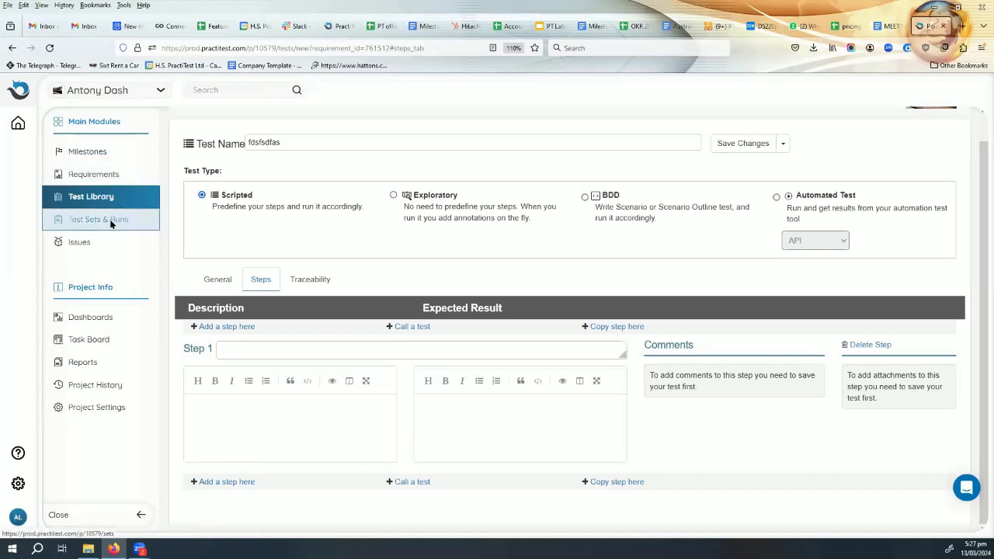
{"action": "left_click", "coordinate": [520, 329]}
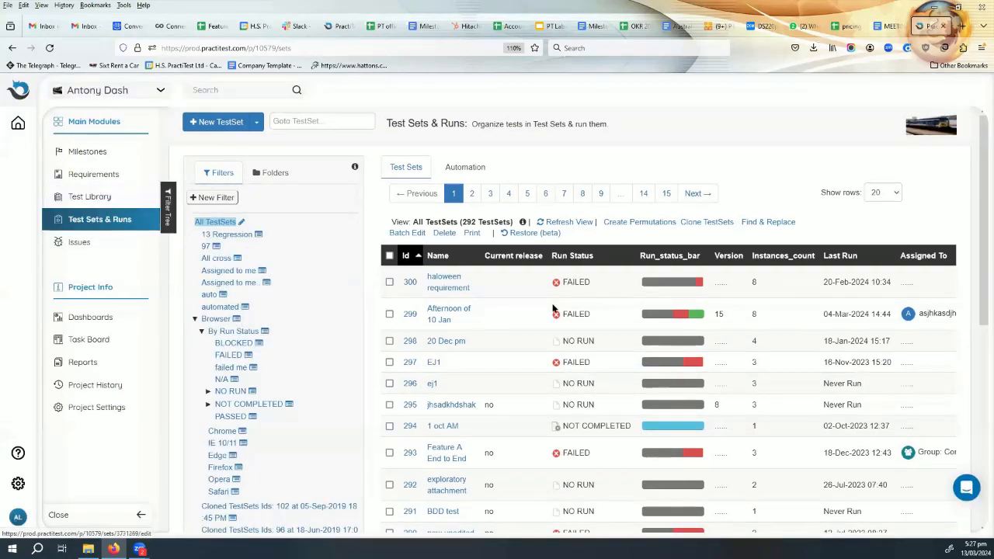
{"action": "scroll", "coordinate": [462, 388], "scroll_direction": "down", "scroll_amount": 5}
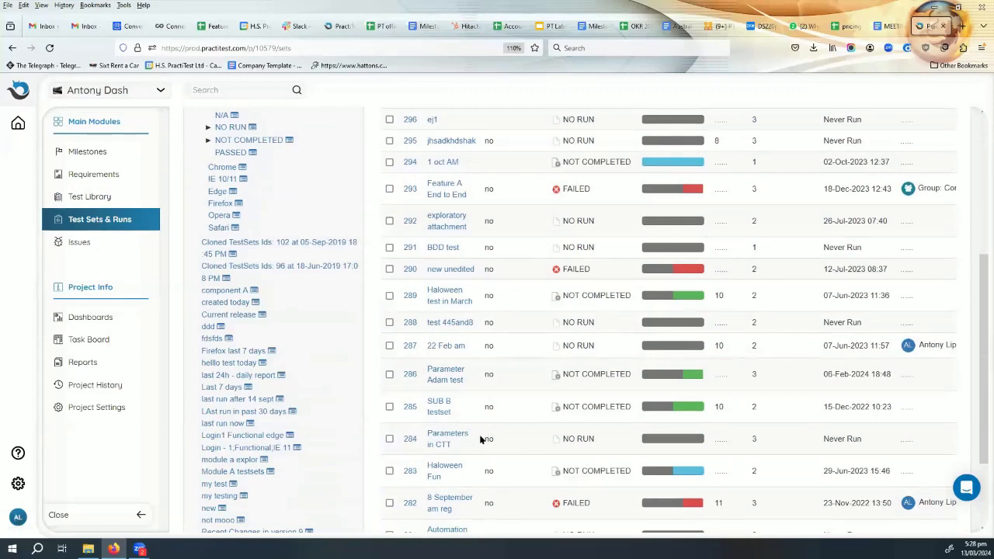
{"action": "scroll", "coordinate": [479, 440], "scroll_direction": "down", "scroll_amount": 2}
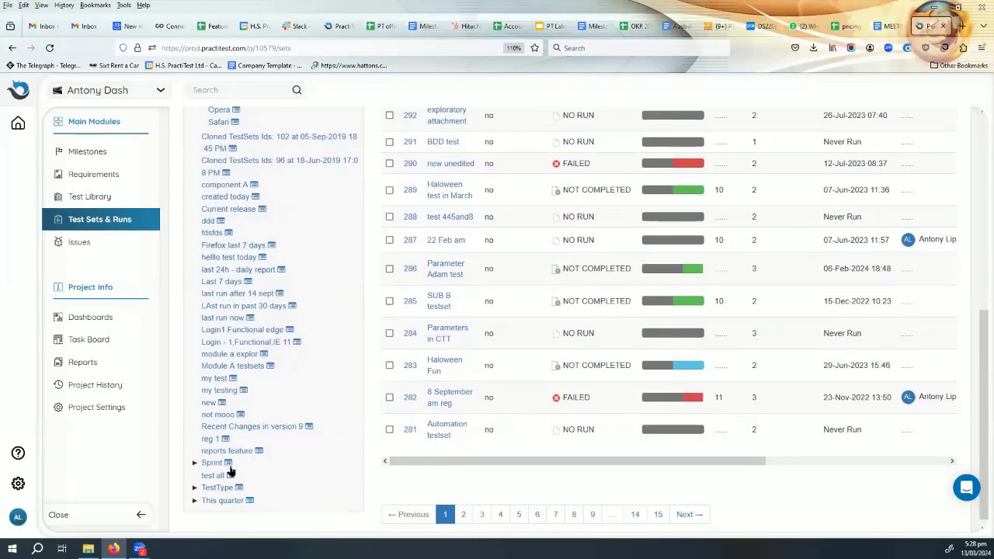
{"action": "scroll", "coordinate": [242, 384], "scroll_direction": "up", "scroll_amount": 2}
{"action": "scroll", "coordinate": [241, 384], "scroll_direction": "up", "scroll_amount": 3}
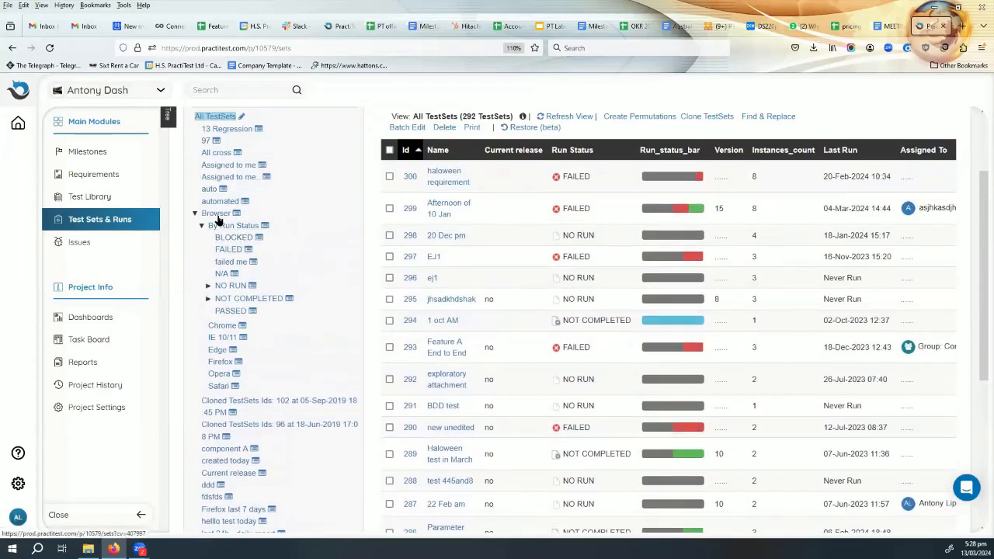
- Filter the test sets by Browser and open test set 271 "Module A testset"
{"action": "left_click", "coordinate": [216, 215]}
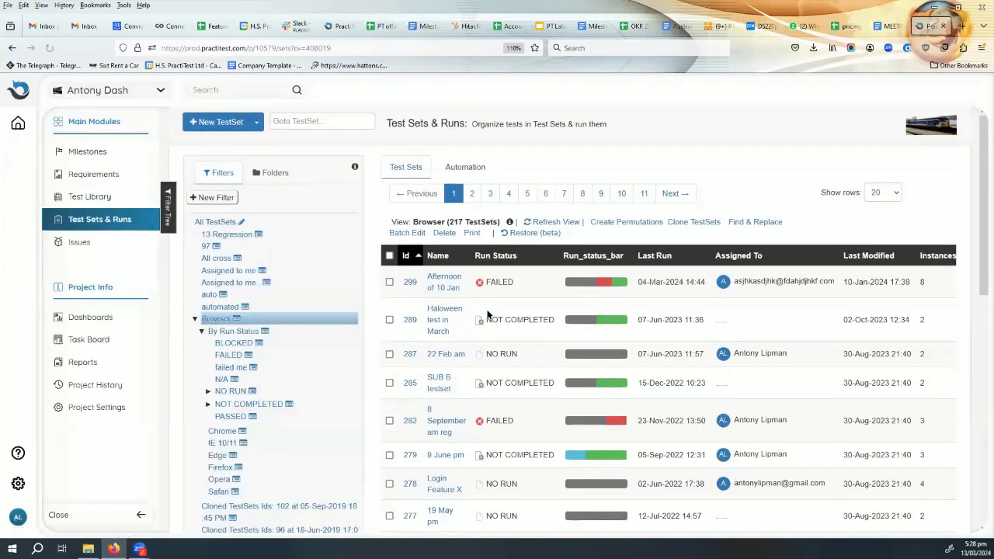
{"action": "scroll", "coordinate": [496, 342], "scroll_direction": "down", "scroll_amount": 5}
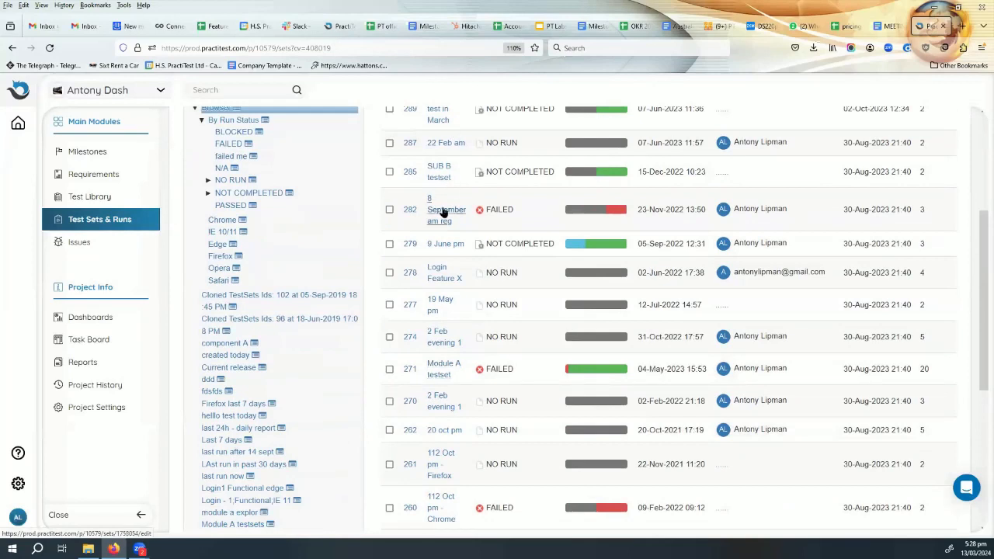
{"action": "left_click", "coordinate": [437, 373]}
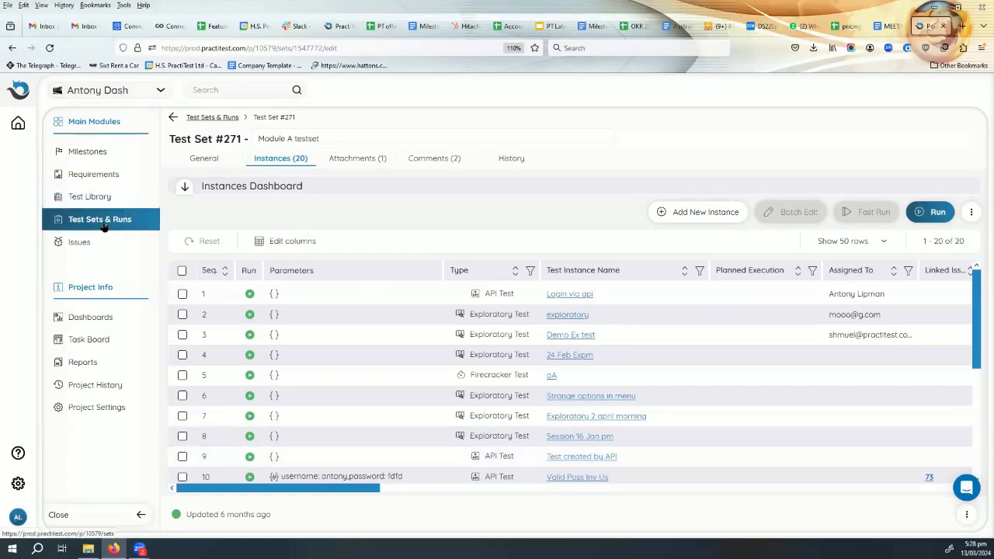
- Open test 466 "Checking accessibility from Copilot to Word" from the Test Library and look through its general fields
{"action": "left_click", "coordinate": [102, 198]}
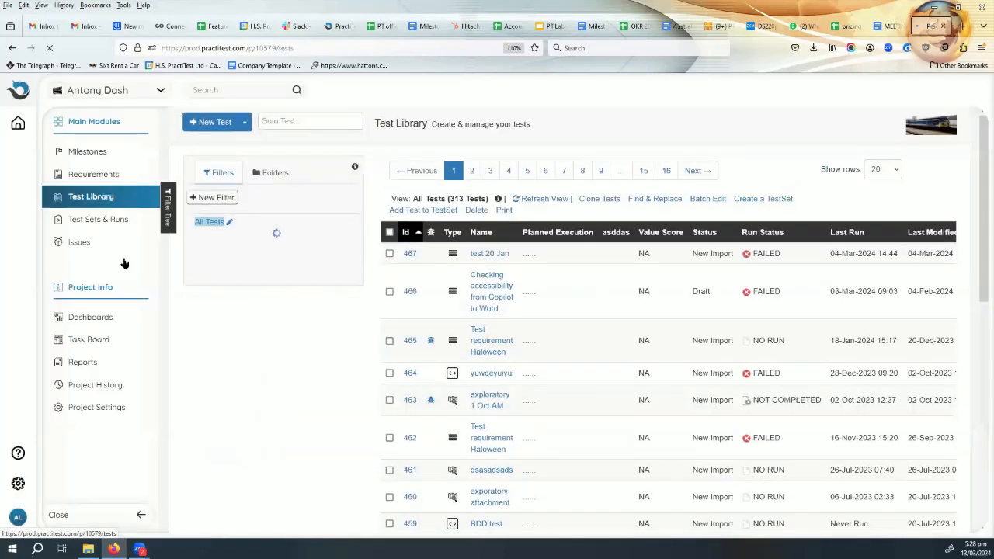
{"action": "left_click", "coordinate": [491, 299]}
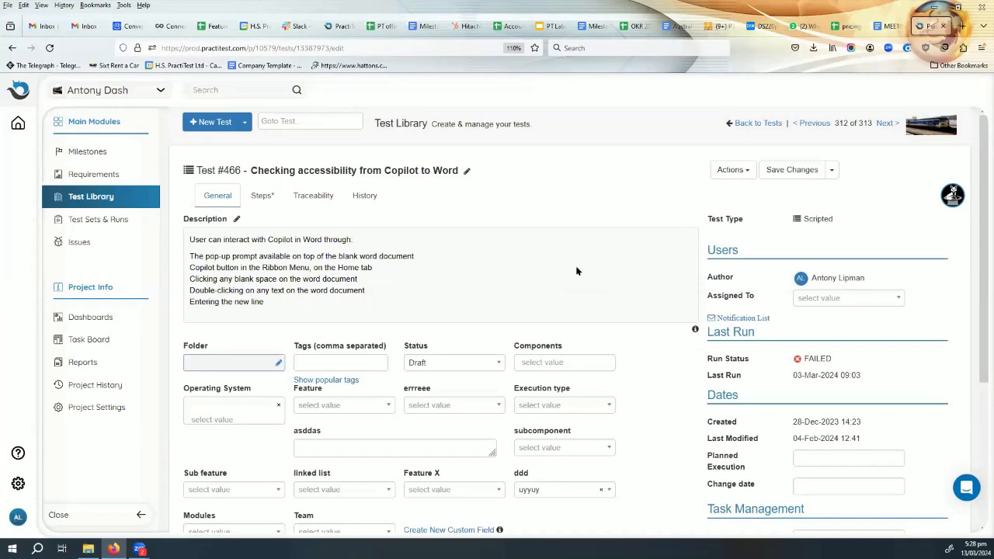
{"action": "scroll", "coordinate": [575, 271], "scroll_direction": "down", "scroll_amount": 3}
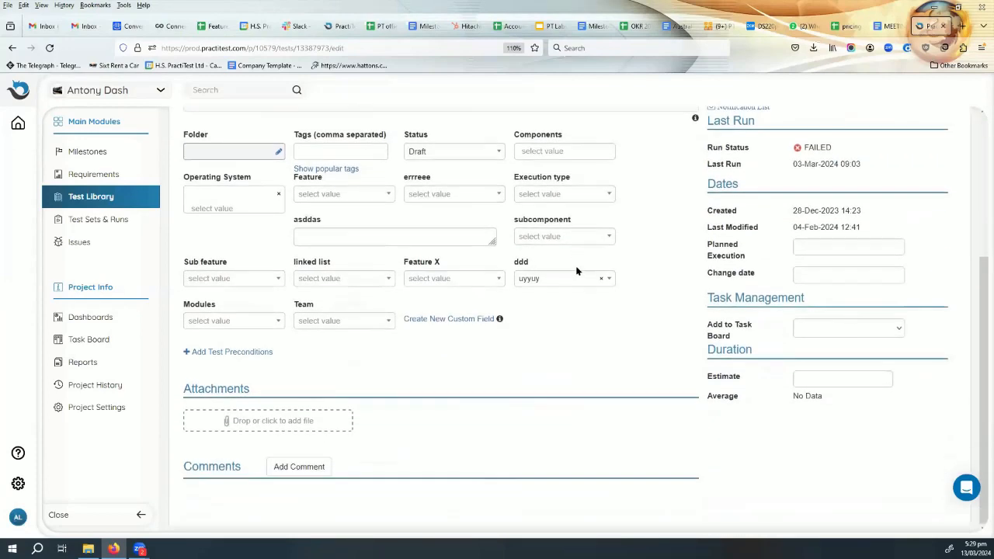
{"action": "scroll", "coordinate": [571, 268], "scroll_direction": "up", "scroll_amount": 3}
- From test 466's traceability, save and start a new run of its instance in test set "Afternoon of 10 Jan"
{"action": "left_click", "coordinate": [313, 195]}
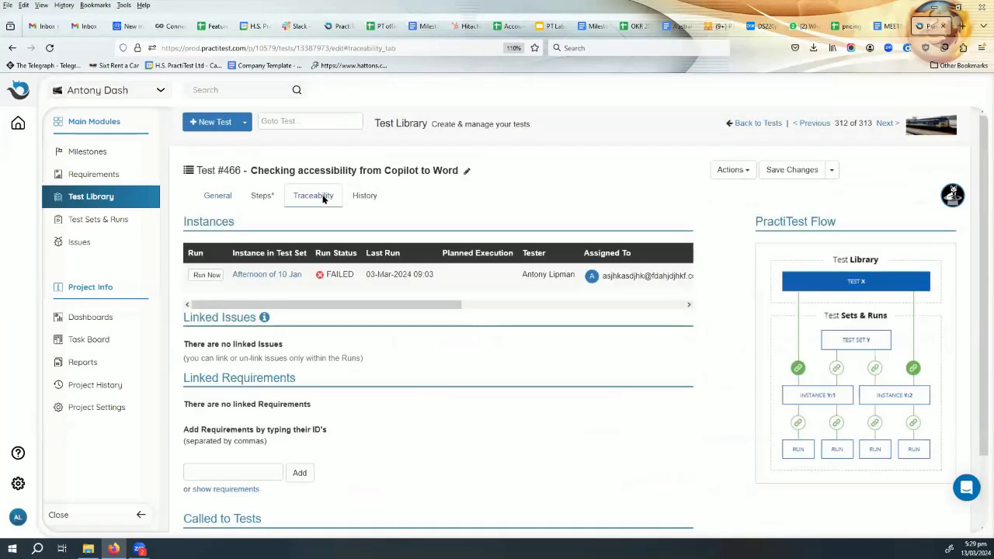
{"action": "left_click", "coordinate": [196, 277]}
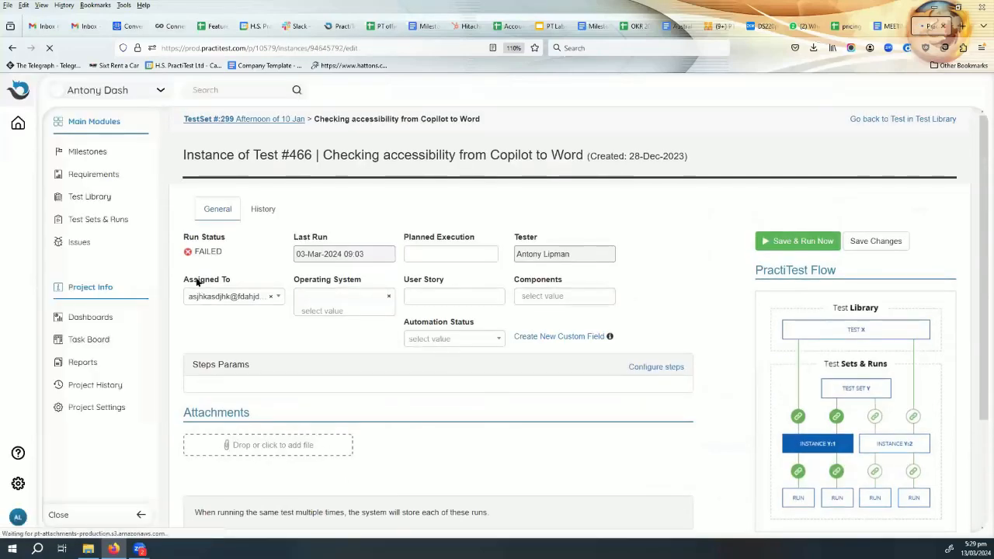
{"action": "left_click", "coordinate": [802, 239]}
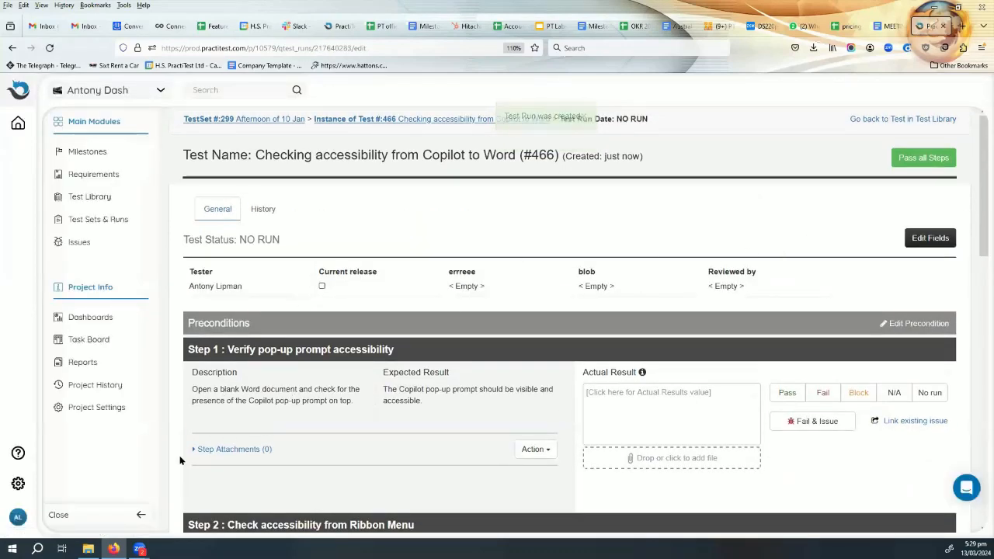
- Review run step 1 "Verify pop-up prompt accessibility" and enter "it is" as its actual result
{"action": "scroll", "coordinate": [307, 388], "scroll_direction": "down", "scroll_amount": 2}
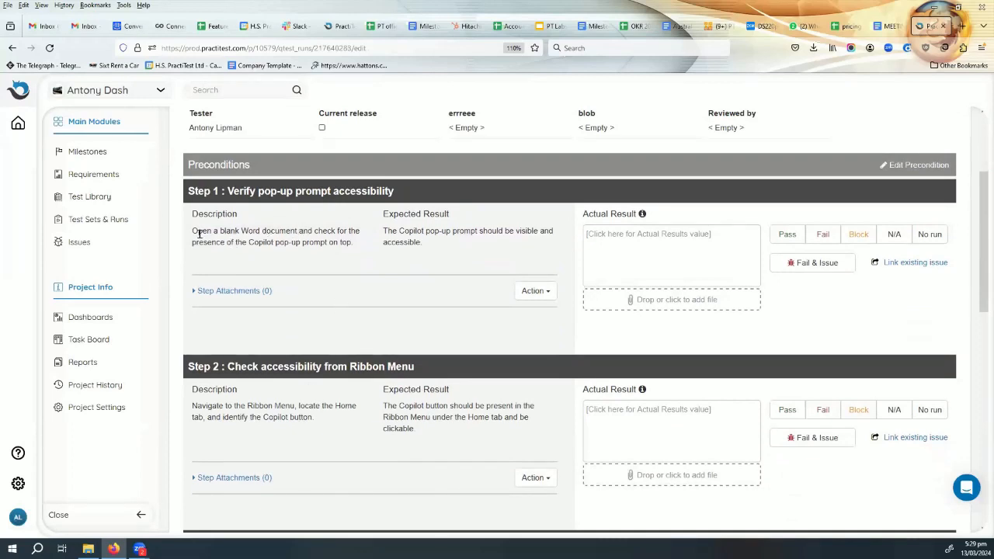
{"action": "left_click_drag", "start_coordinate": [197, 231], "coordinate": [353, 243]}
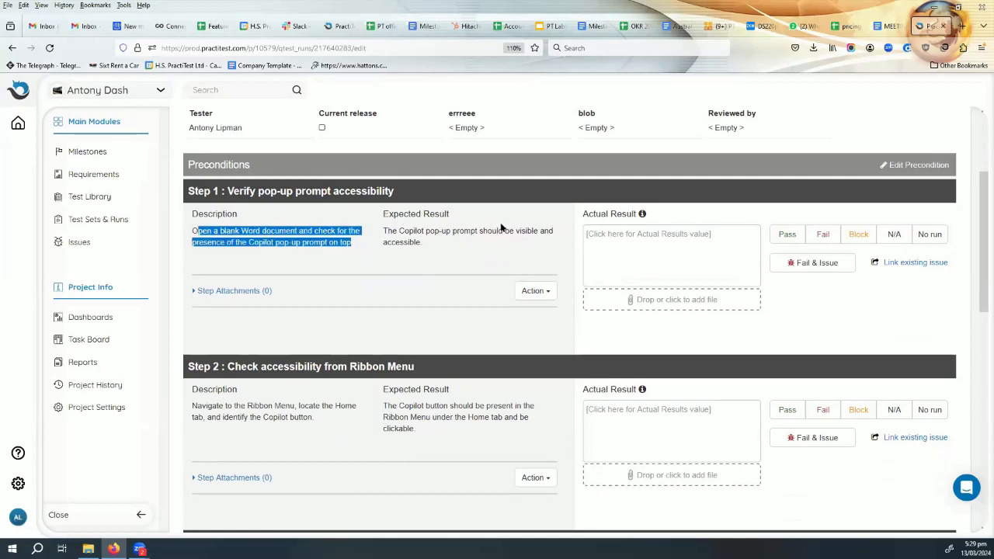
{"action": "left_click", "coordinate": [624, 232]}
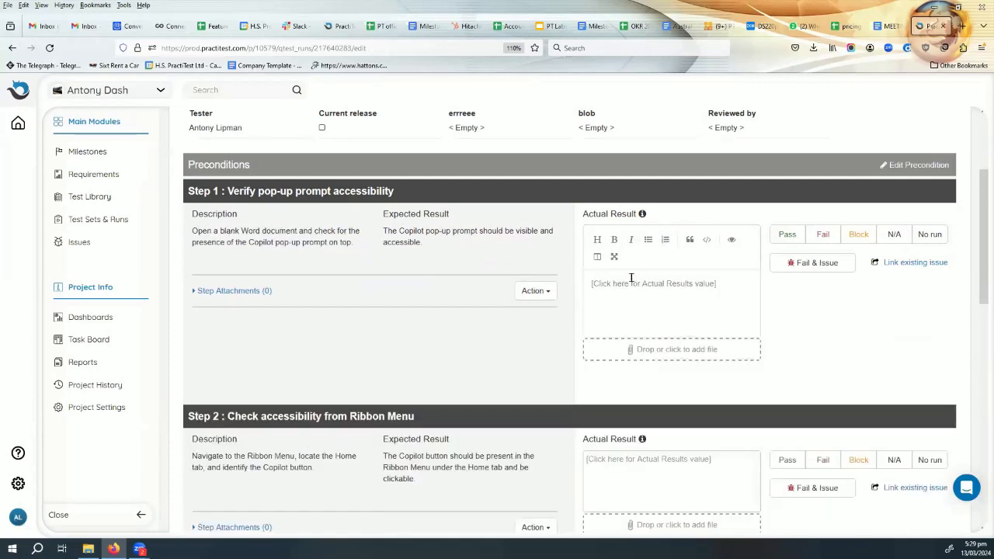
{"action": "type", "text": "it is"}
- Enter "not clickable" as the actual result of step 2 and fail that step with a new issue
{"action": "scroll", "coordinate": [543, 357], "scroll_direction": "down", "scroll_amount": 3}
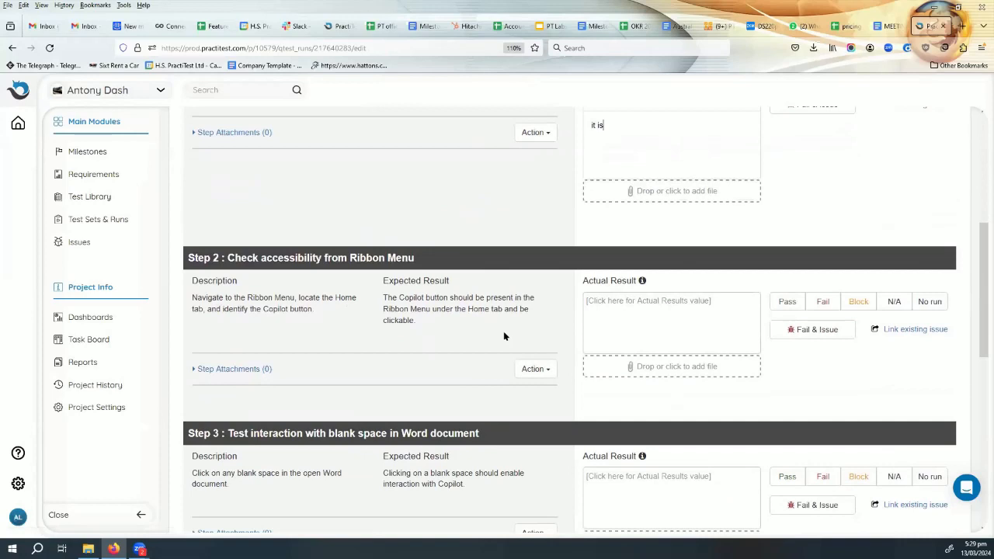
{"action": "left_click", "coordinate": [648, 301]}
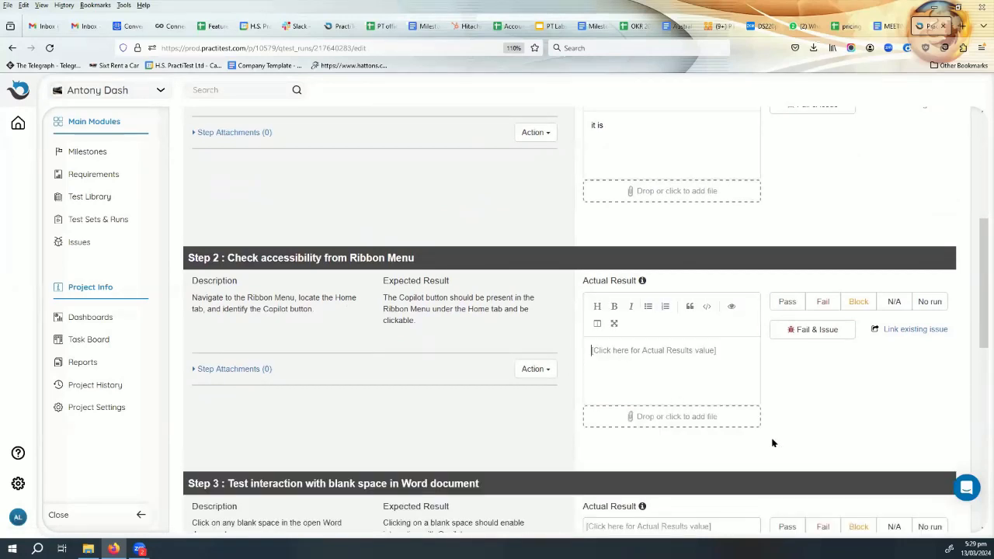
{"action": "type", "text": "not cli"}
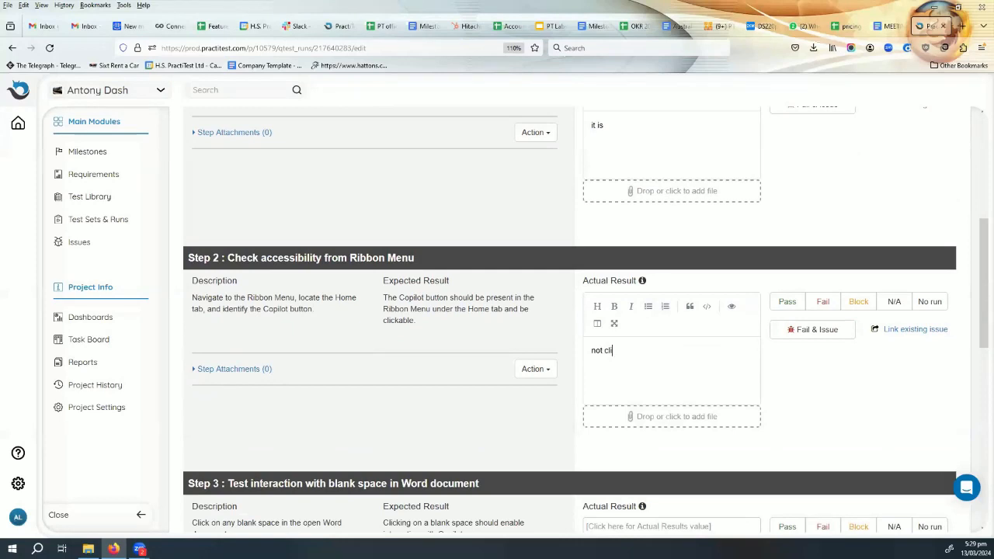
{"action": "type", "text": "ck"}
{"action": "type", "text": "le"}
{"action": "left_click", "coordinate": [818, 329]}
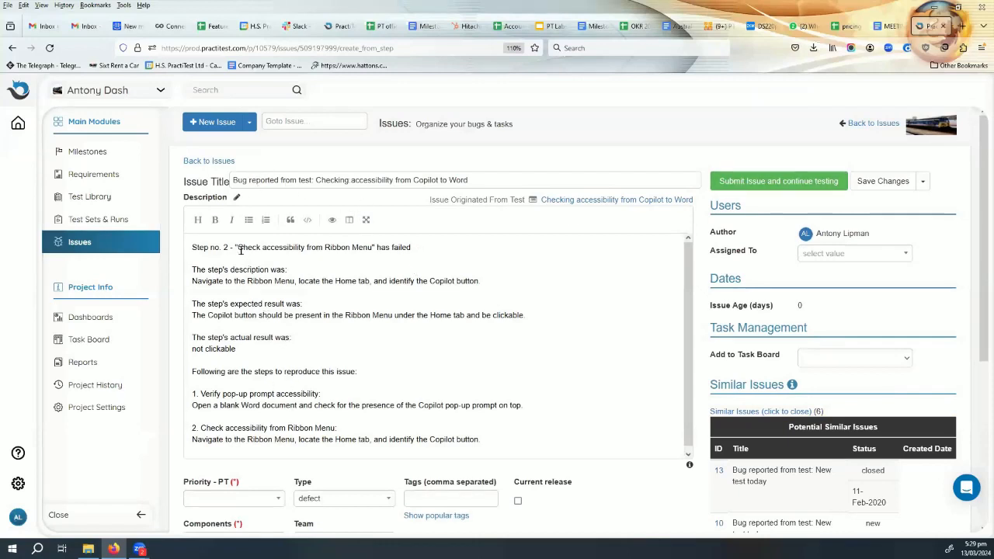
- Review the new issue's description, covering the failed step, expected and actual results, and reproduction steps
{"action": "left_click_drag", "start_coordinate": [228, 247], "coordinate": [386, 246]}
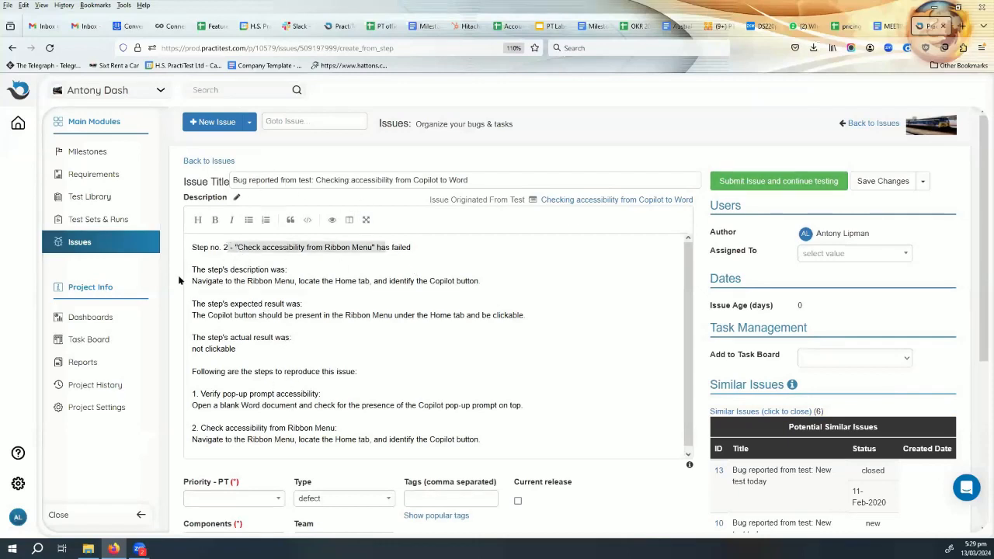
{"action": "left_click_drag", "start_coordinate": [234, 315], "coordinate": [304, 314]}
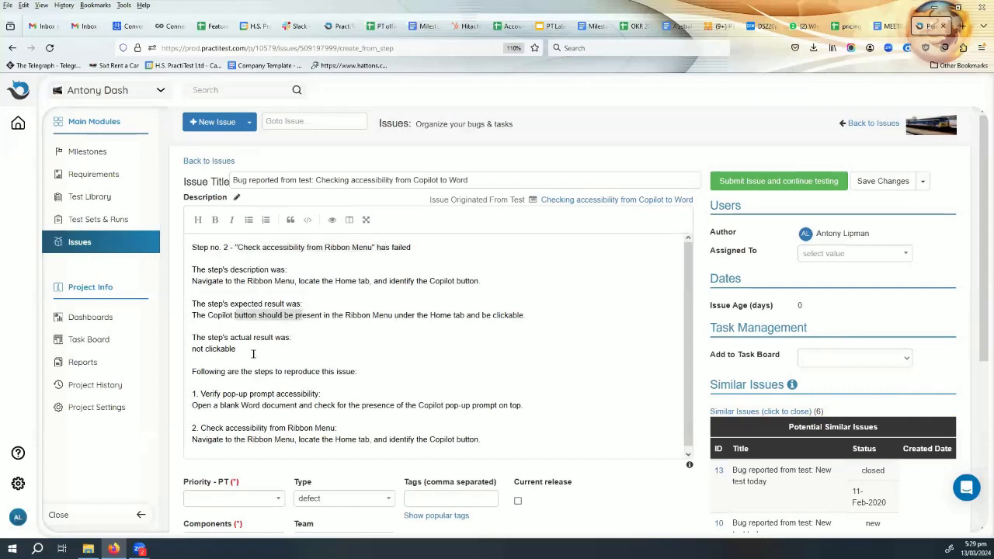
{"action": "left_click_drag", "start_coordinate": [192, 337], "coordinate": [380, 372]}
{"action": "left_click", "coordinate": [206, 356]}
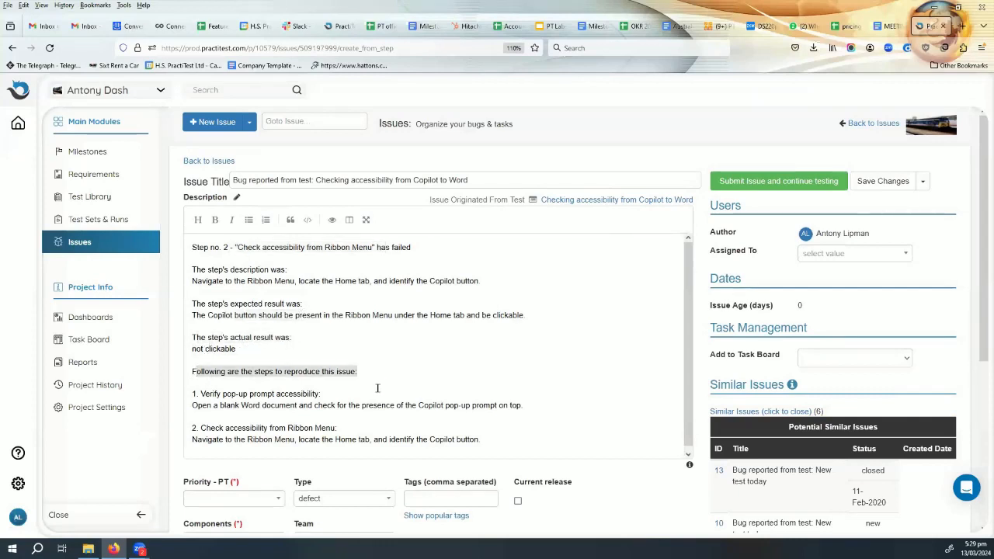
{"action": "left_click_drag", "start_coordinate": [198, 390], "coordinate": [298, 437]}
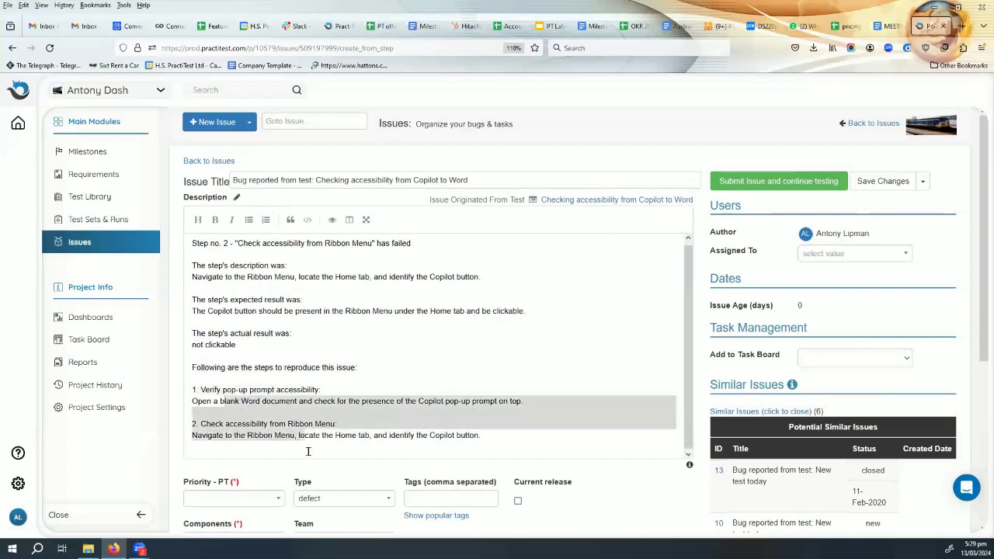
- Set the issue's priority to 1-showstopper, choose a component, and submit the issue to continue testing
{"action": "left_click", "coordinate": [768, 175]}
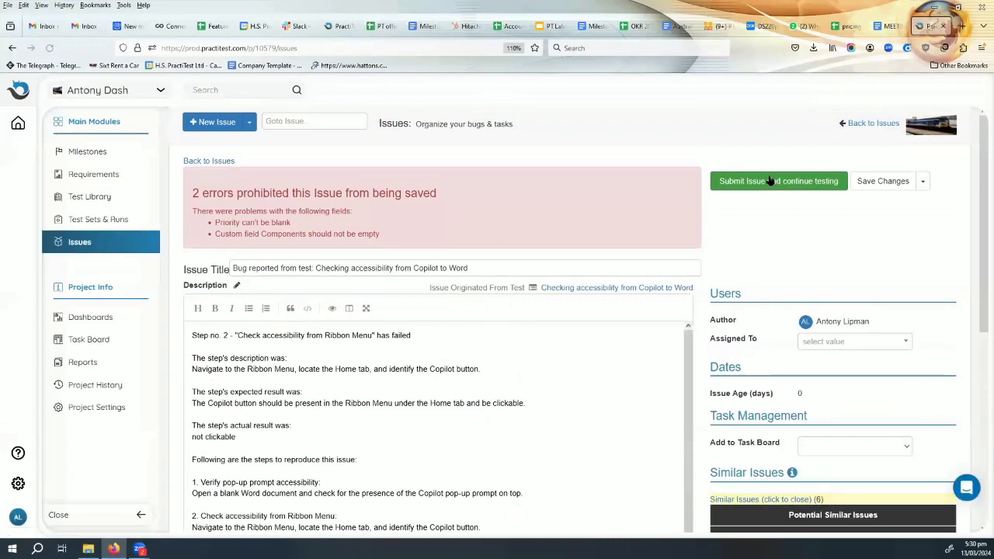
{"action": "scroll", "coordinate": [410, 401], "scroll_direction": "down", "scroll_amount": 5}
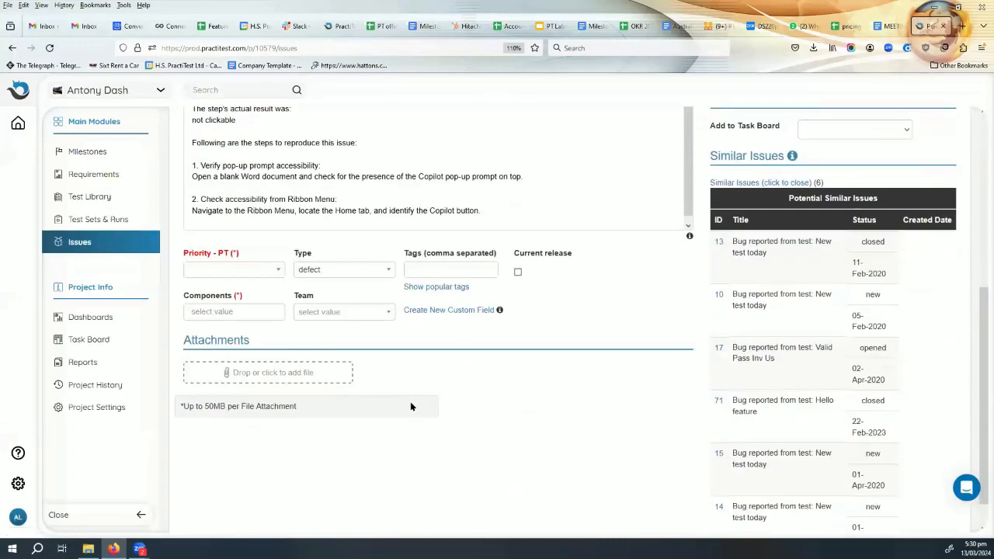
{"action": "left_click", "coordinate": [239, 236]}
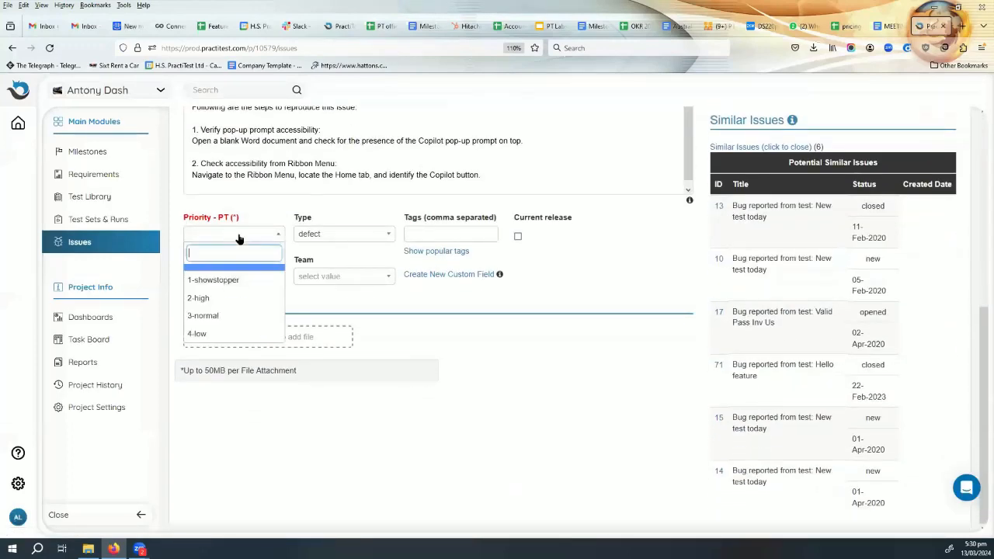
{"action": "left_click", "coordinate": [242, 281]}
{"action": "left_click", "coordinate": [229, 278]}
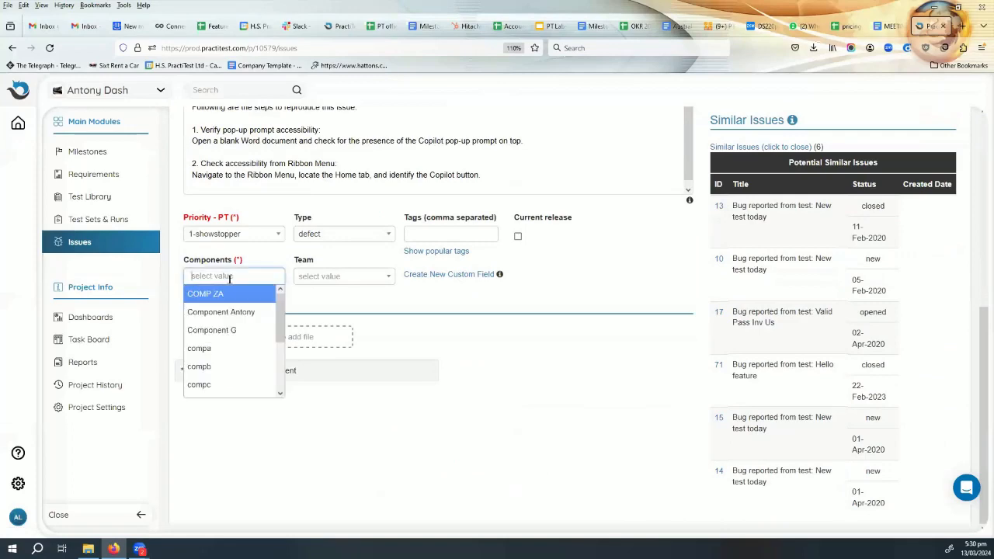
{"action": "left_click", "coordinate": [236, 332]}
{"action": "scroll", "coordinate": [722, 194], "scroll_direction": "up", "scroll_amount": 5}
{"action": "left_click", "coordinate": [758, 174]}
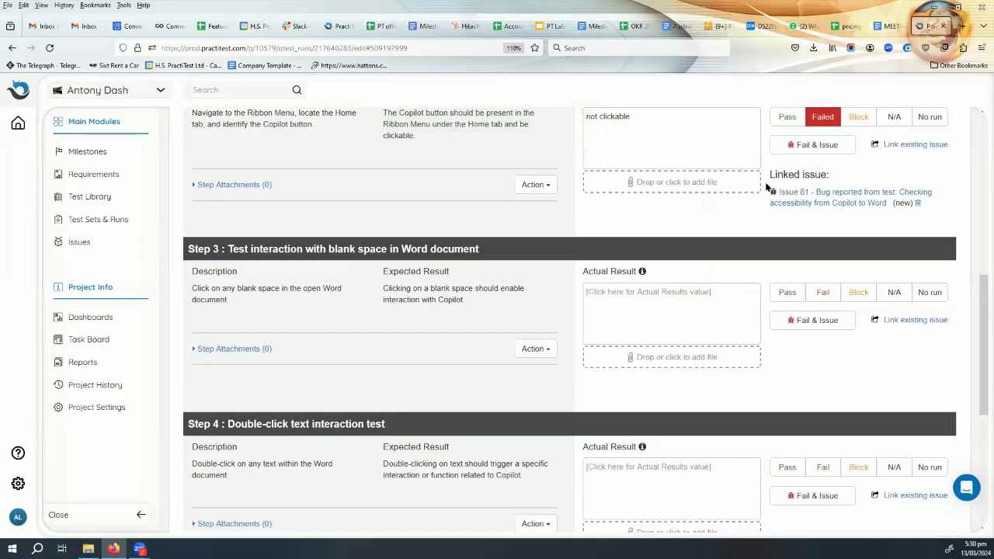
- Check the test run's status and open the PractiTest API V2 documentation at practitest.com/api-v2/
{"action": "scroll", "coordinate": [668, 262], "scroll_direction": "up", "scroll_amount": 6}
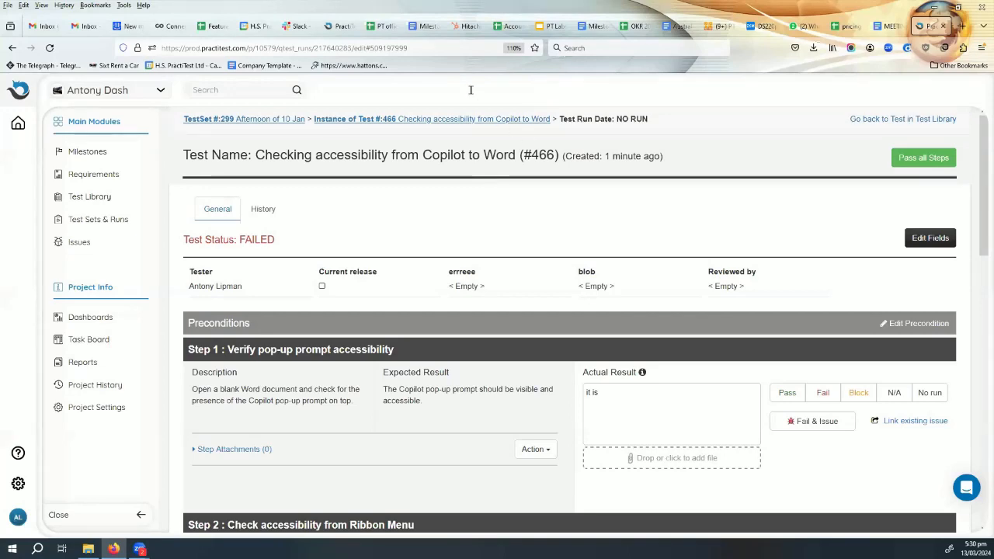
{"action": "key", "text": "ctrl+l"}
{"action": "type", "text": "api"}
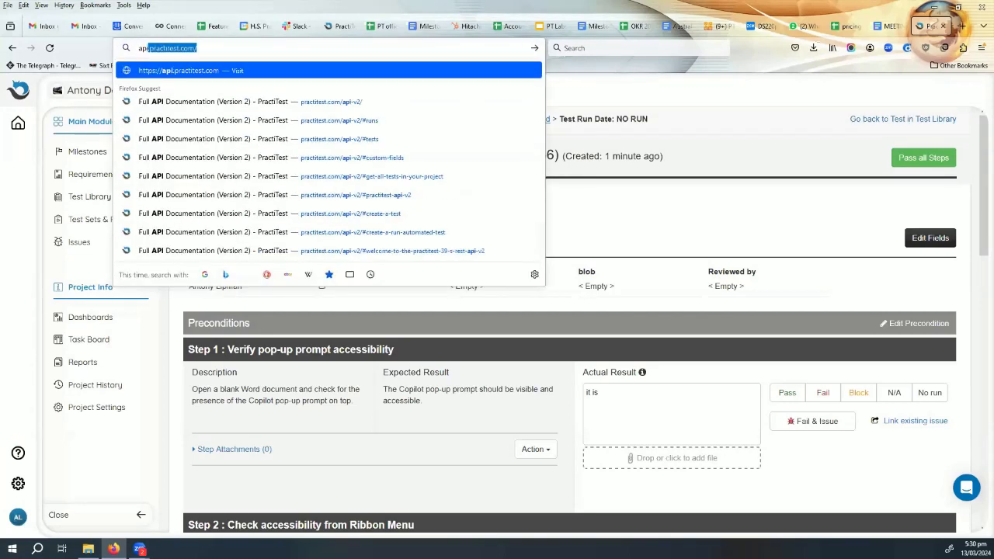
{"action": "key", "text": "Down"}
{"action": "key", "text": "Return"}
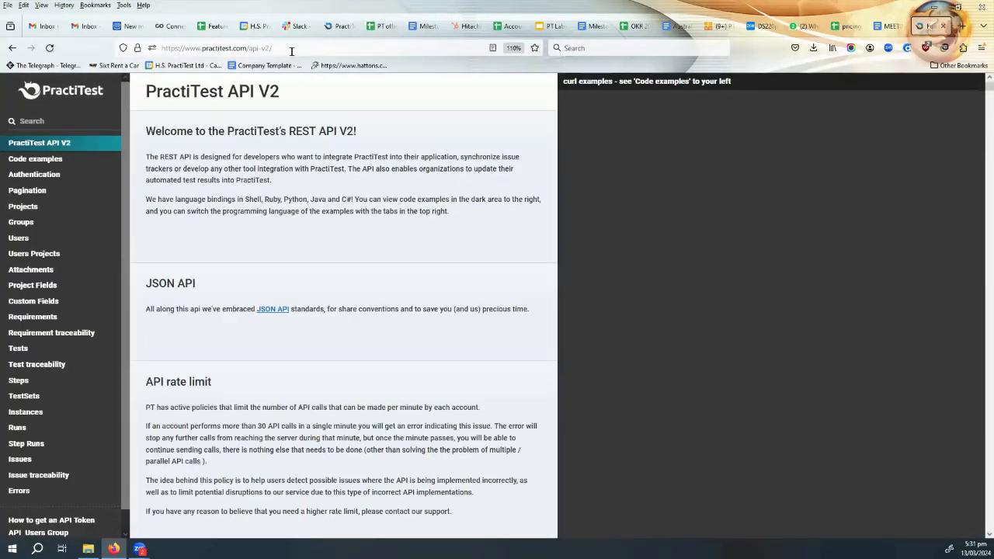
{"action": "left_click", "coordinate": [262, 48]}
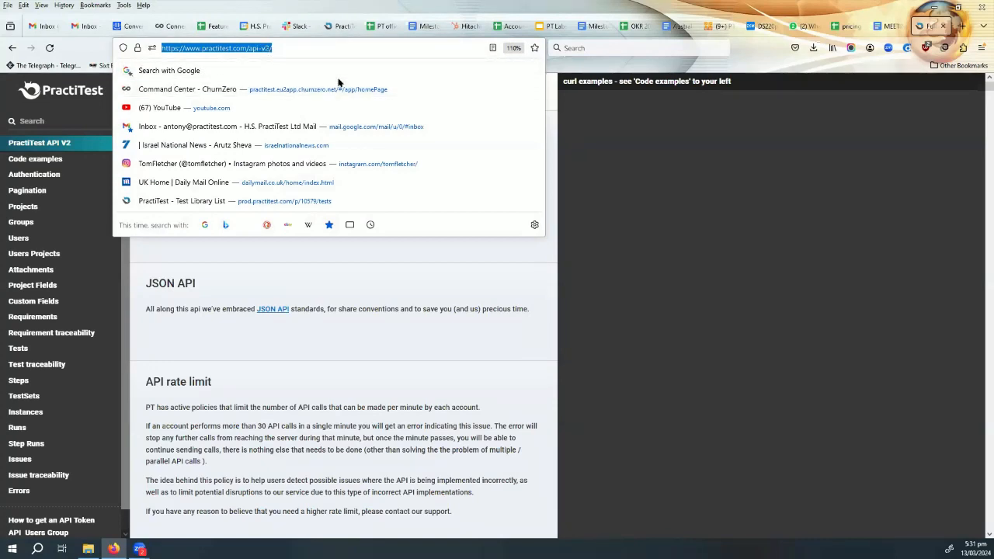
{"action": "left_click", "coordinate": [438, 183]}
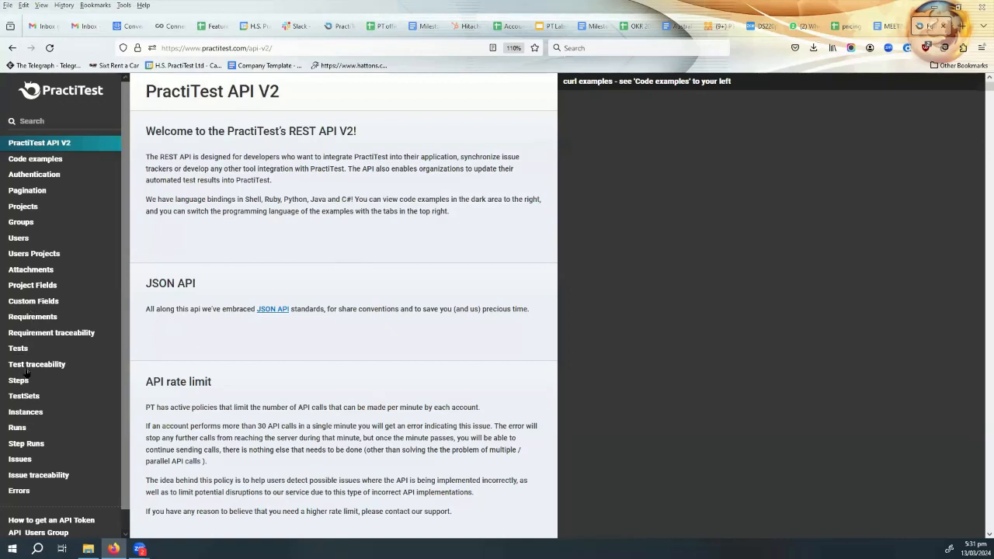
- Open the Runs documentation and examine the test-ids and instance-ids query parameters for getting all runs
{"action": "left_click", "coordinate": [15, 427]}
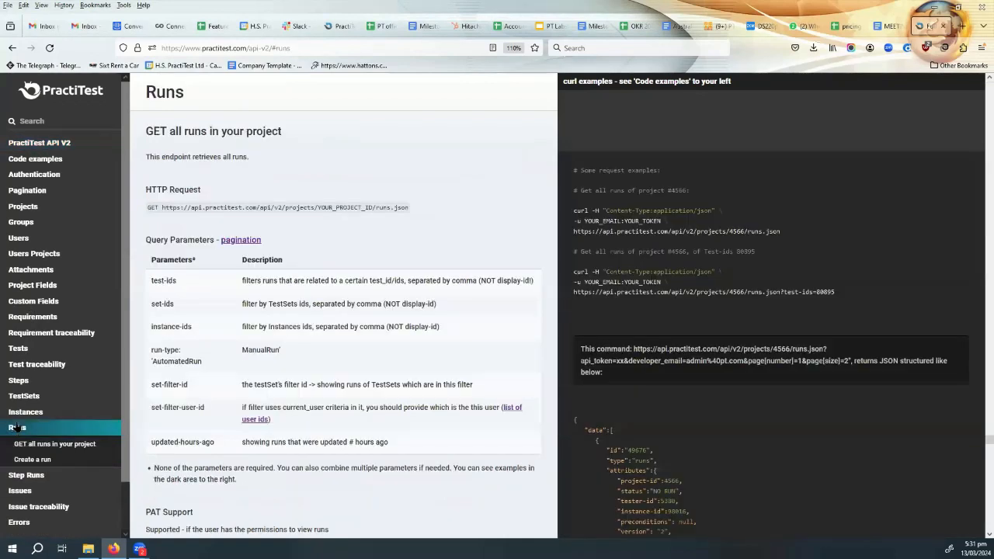
{"action": "double_click", "coordinate": [170, 281]}
{"action": "left_click_drag", "start_coordinate": [151, 281], "coordinate": [152, 281]}
{"action": "left_click", "coordinate": [194, 287]}
{"action": "left_click_drag", "start_coordinate": [192, 326], "coordinate": [146, 335]}
{"action": "left_click", "coordinate": [205, 330]}
{"action": "left_click_drag", "start_coordinate": [205, 335], "coordinate": [160, 339]}
{"action": "left_click_drag", "start_coordinate": [198, 330], "coordinate": [149, 334]}
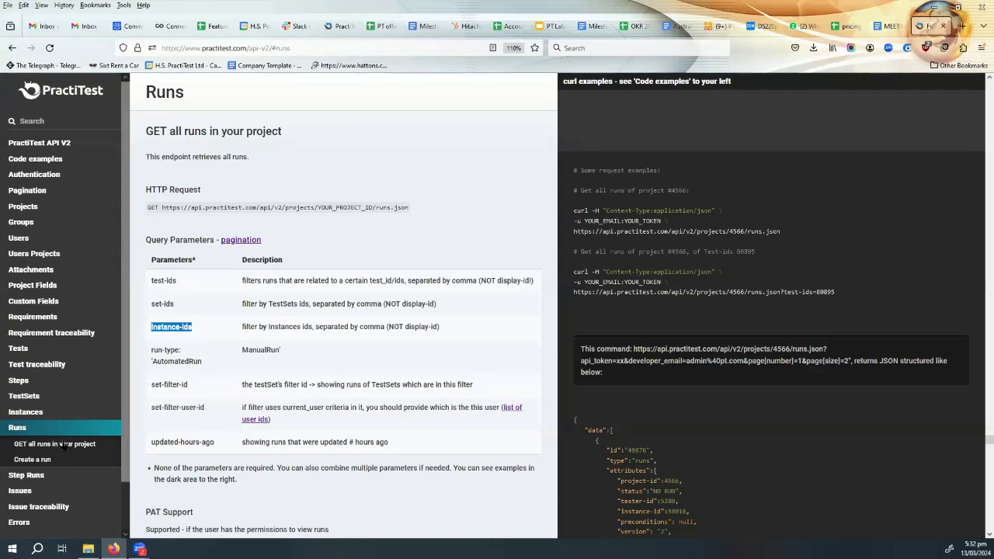
- Open the "Create a run" documentation and examine its request URL's project ID placeholder and the data/steps/data parameter
{"action": "left_click", "coordinate": [34, 462]}
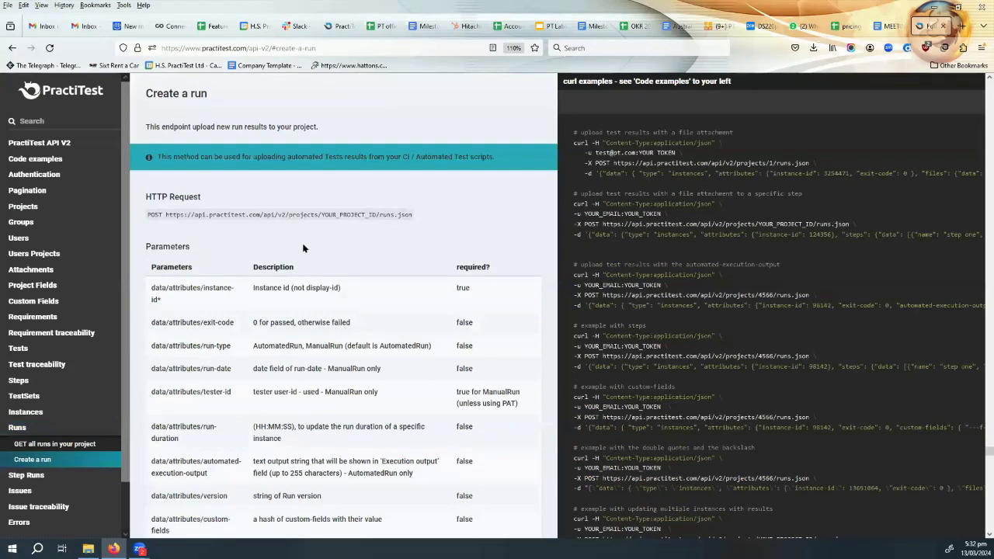
{"action": "scroll", "coordinate": [201, 355], "scroll_direction": "down", "scroll_amount": 3}
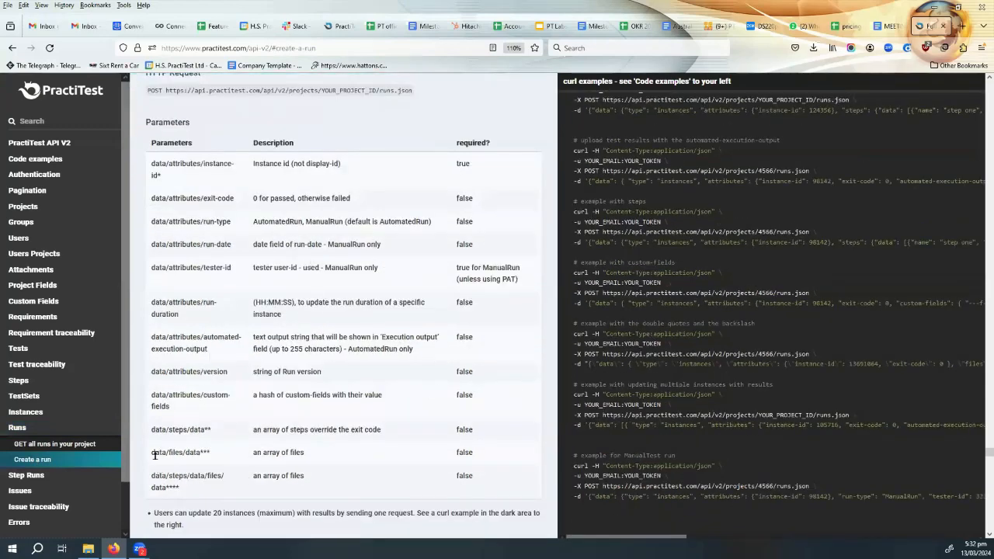
{"action": "left_click_drag", "start_coordinate": [152, 430], "coordinate": [501, 427]}
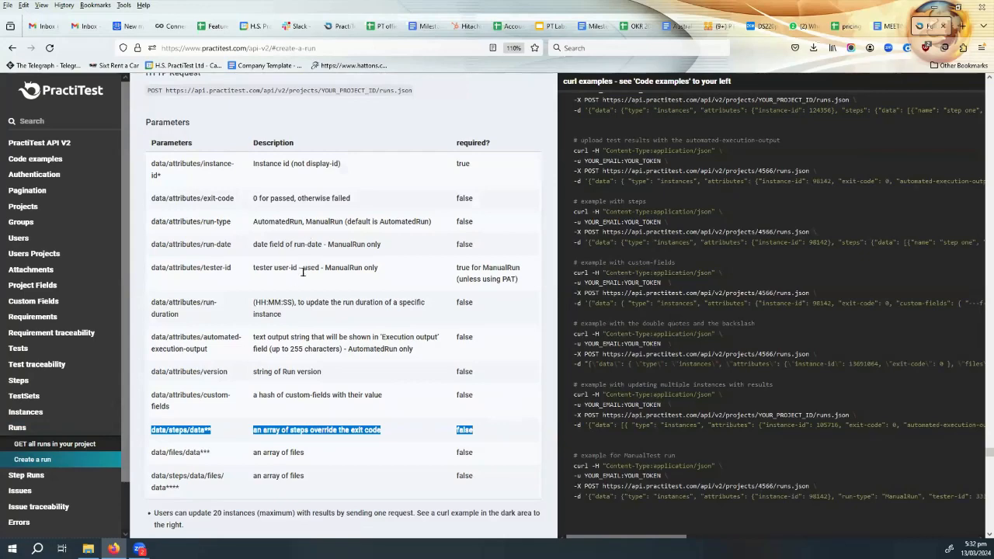
{"action": "scroll", "coordinate": [298, 272], "scroll_direction": "up", "scroll_amount": 2}
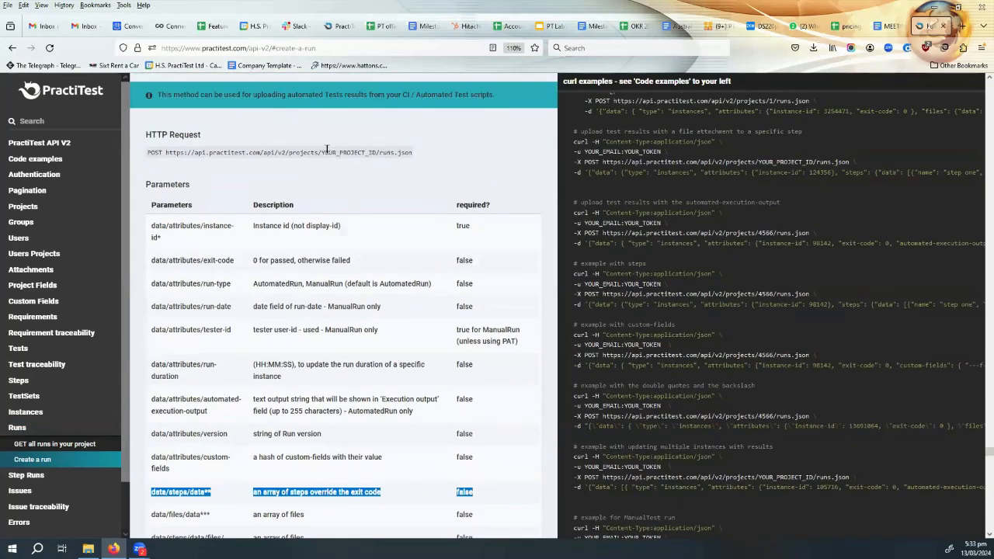
{"action": "left_click_drag", "start_coordinate": [320, 152], "coordinate": [373, 151]}
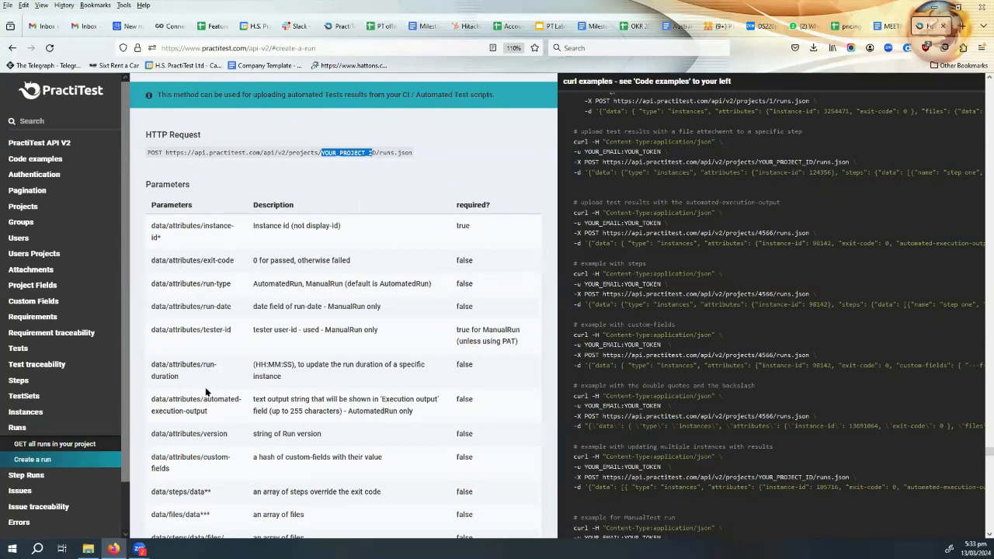
{"action": "scroll", "coordinate": [205, 387], "scroll_direction": "down", "scroll_amount": 2}
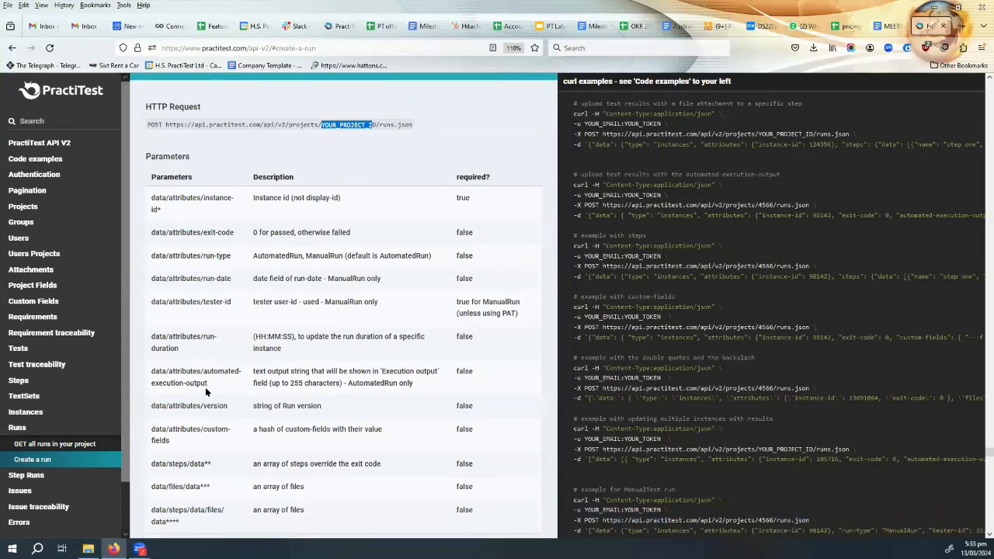
{"action": "scroll", "coordinate": [205, 386], "scroll_direction": "up", "scroll_amount": 4}
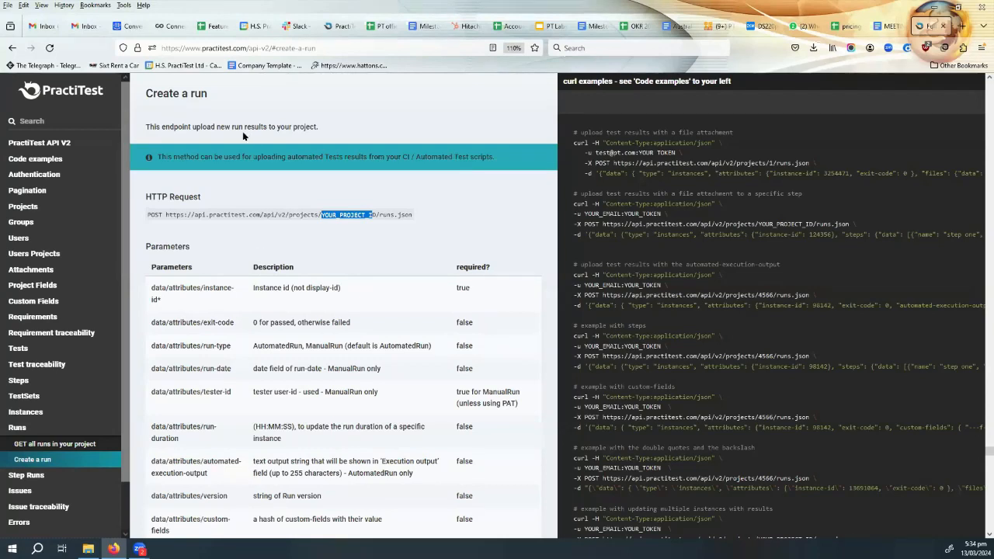
- Open the FireCracker help article under PractiTest's automation integration help and examine the XML, JSON and JAR files it requires
{"action": "left_click", "coordinate": [261, 47]}
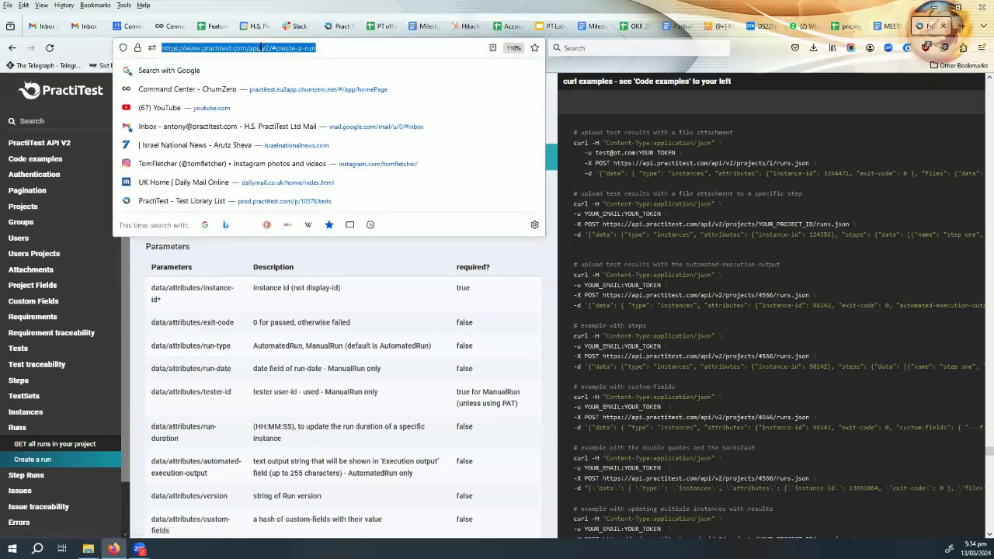
{"action": "type", "text": "fire"}
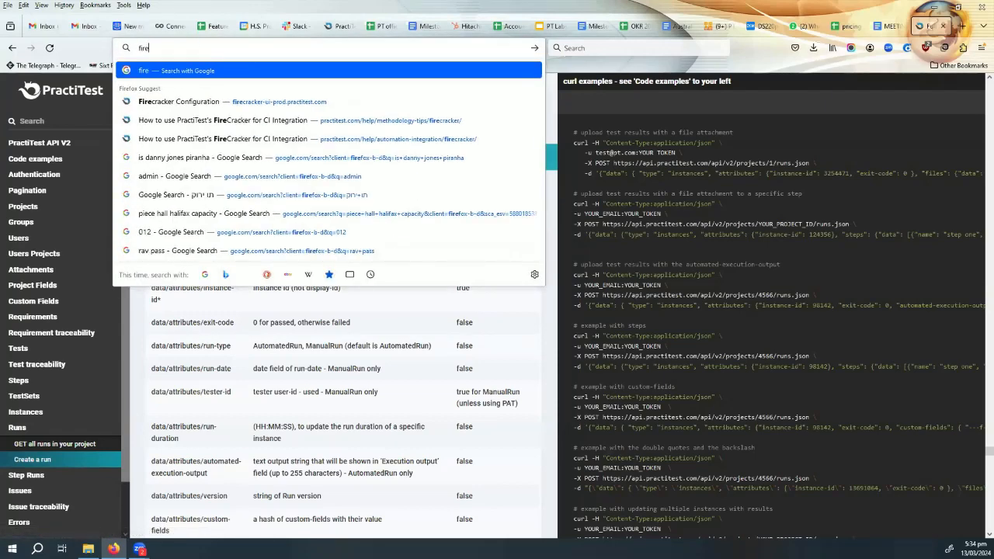
{"action": "key", "text": "Down"}
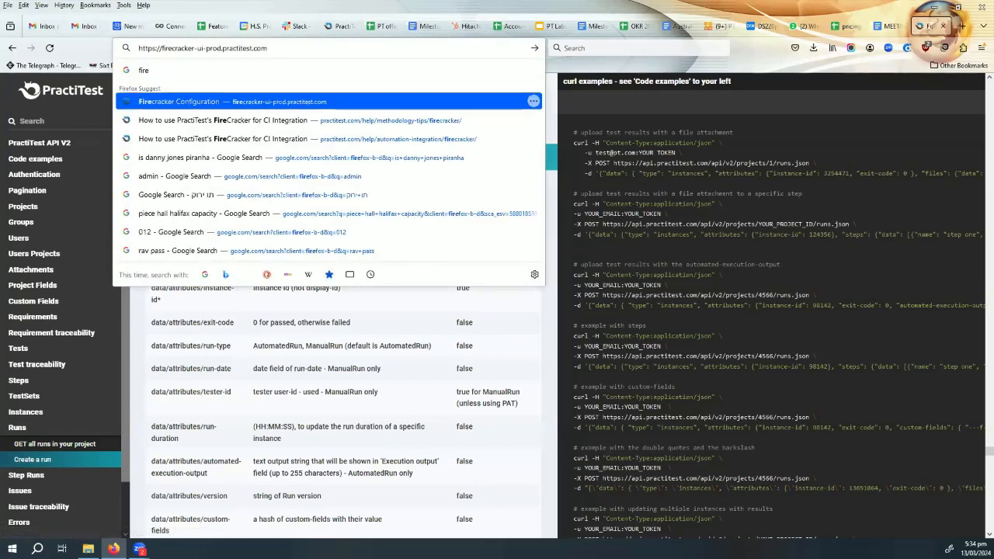
{"action": "key", "text": "Down"}
{"action": "key", "text": "Return"}
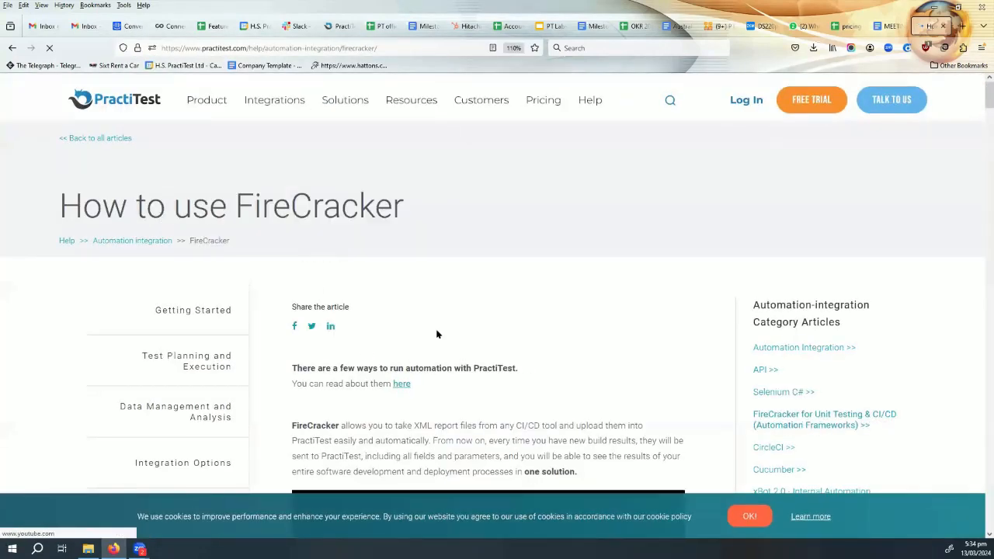
{"action": "scroll", "coordinate": [465, 319], "scroll_direction": "down", "scroll_amount": 3}
{"action": "scroll", "coordinate": [531, 298], "scroll_direction": "down", "scroll_amount": 5}
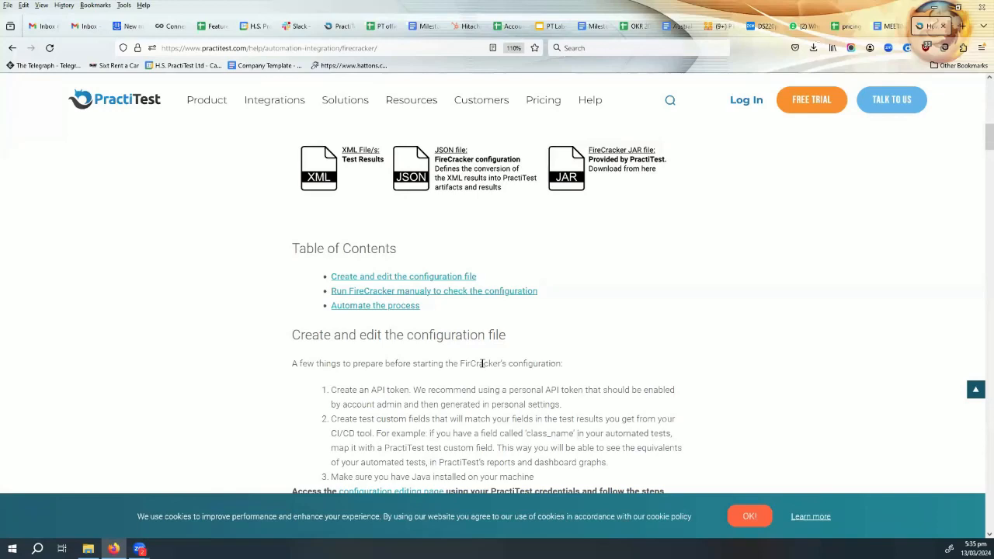
{"action": "left_click", "coordinate": [275, 49]}
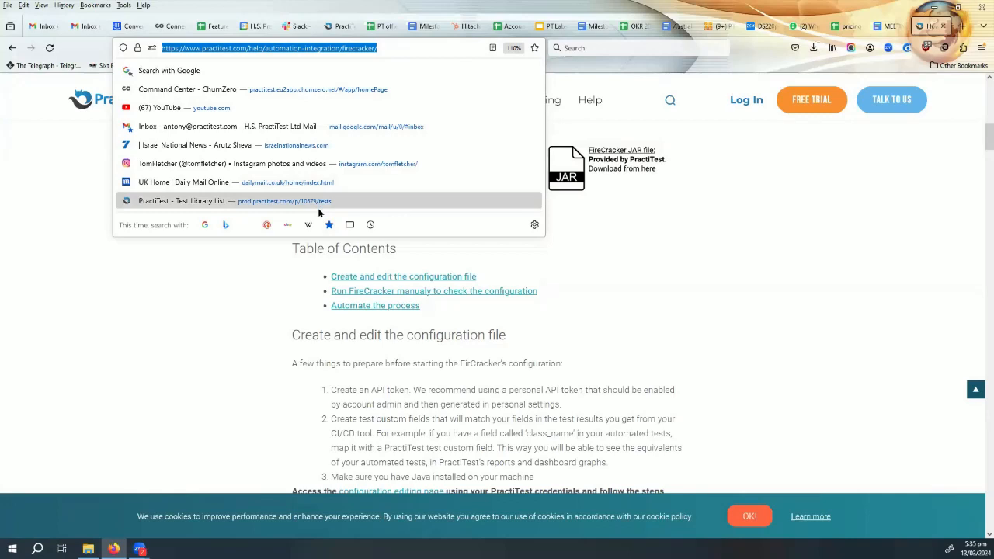
{"action": "left_click", "coordinate": [693, 347]}
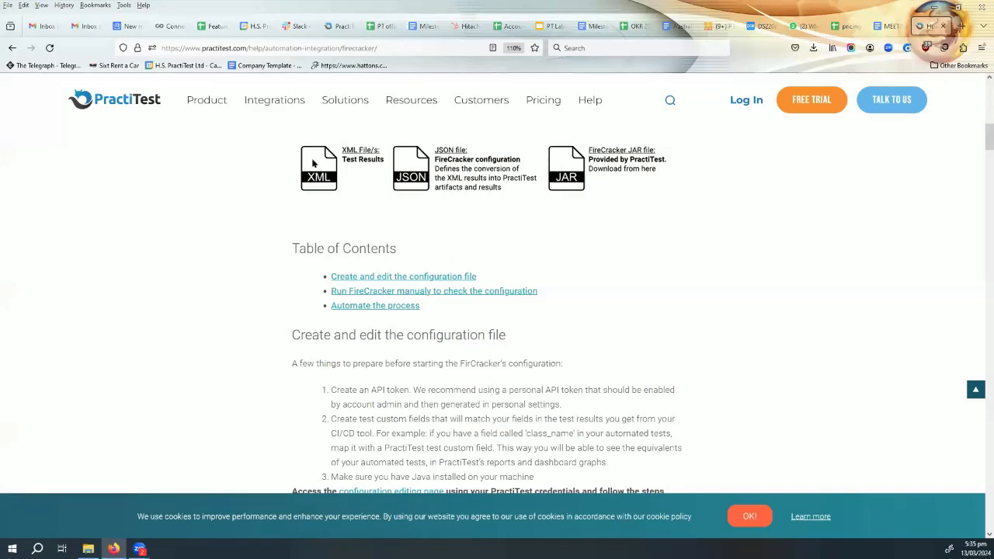
- Examine the FireCracker article's instructions for uploading XML result files and for modifying and downloading the configuration
{"action": "scroll", "coordinate": [466, 388], "scroll_direction": "down", "scroll_amount": 10}
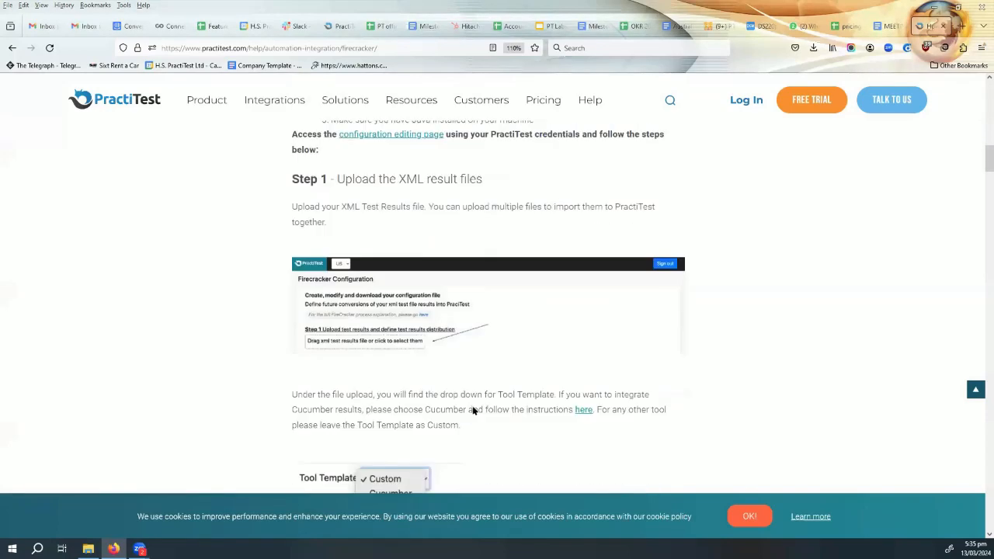
{"action": "scroll", "coordinate": [474, 407], "scroll_direction": "up", "scroll_amount": 6}
{"action": "scroll", "coordinate": [474, 406], "scroll_direction": "down", "scroll_amount": 5}
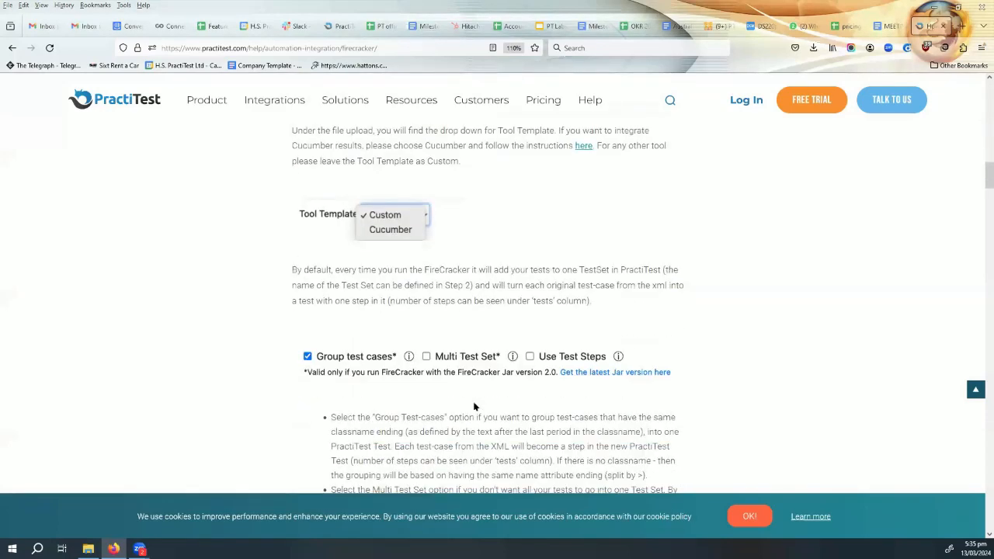
{"action": "scroll", "coordinate": [474, 407], "scroll_direction": "down", "scroll_amount": 6}
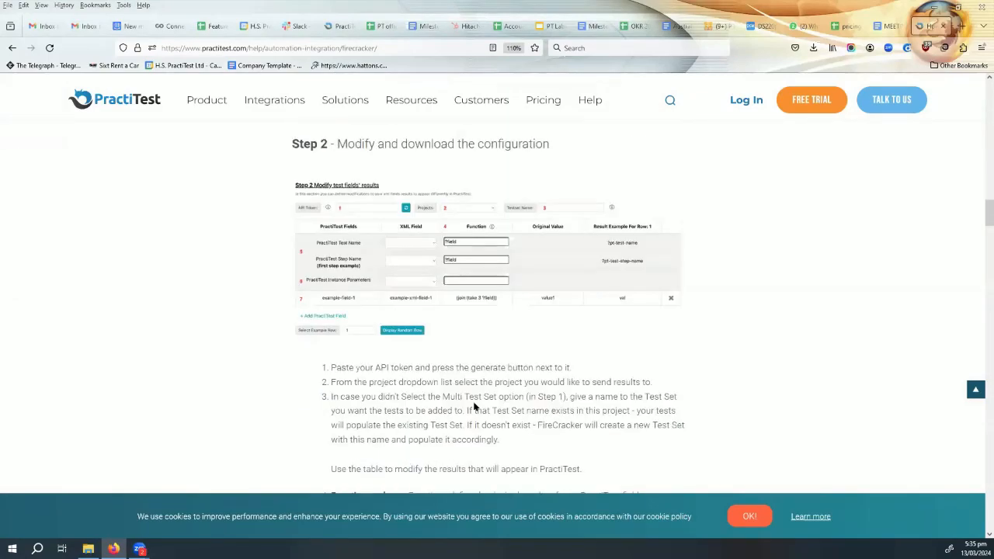
{"action": "scroll", "coordinate": [473, 406], "scroll_direction": "down", "scroll_amount": 5}
{"action": "scroll", "coordinate": [473, 406], "scroll_direction": "up", "scroll_amount": 5}
{"action": "scroll", "coordinate": [628, 292], "scroll_direction": "down", "scroll_amount": 10}
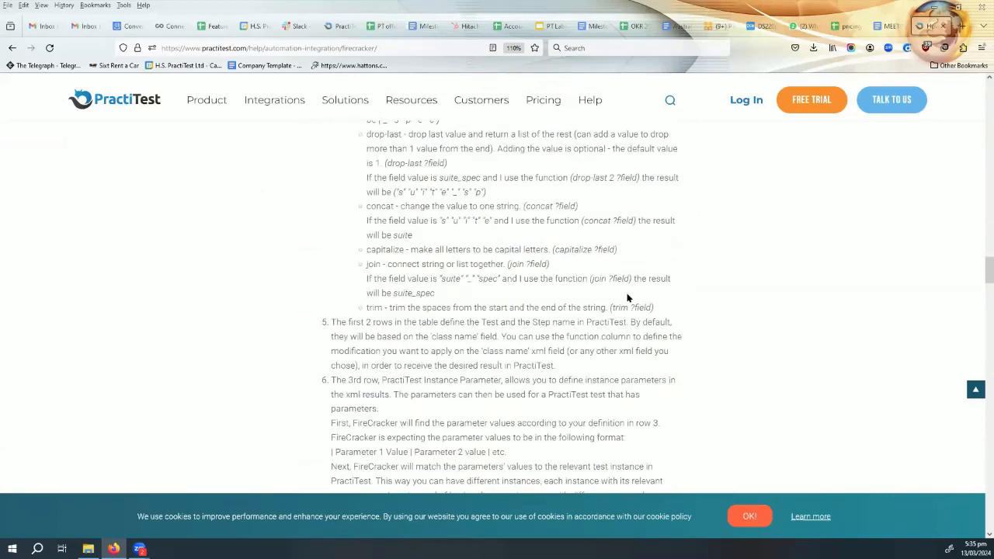
{"action": "scroll", "coordinate": [628, 298], "scroll_direction": "down", "scroll_amount": 10}
{"action": "scroll", "coordinate": [628, 298], "scroll_direction": "up", "scroll_amount": 4}
{"action": "scroll", "coordinate": [628, 297], "scroll_direction": "down", "scroll_amount": 1}
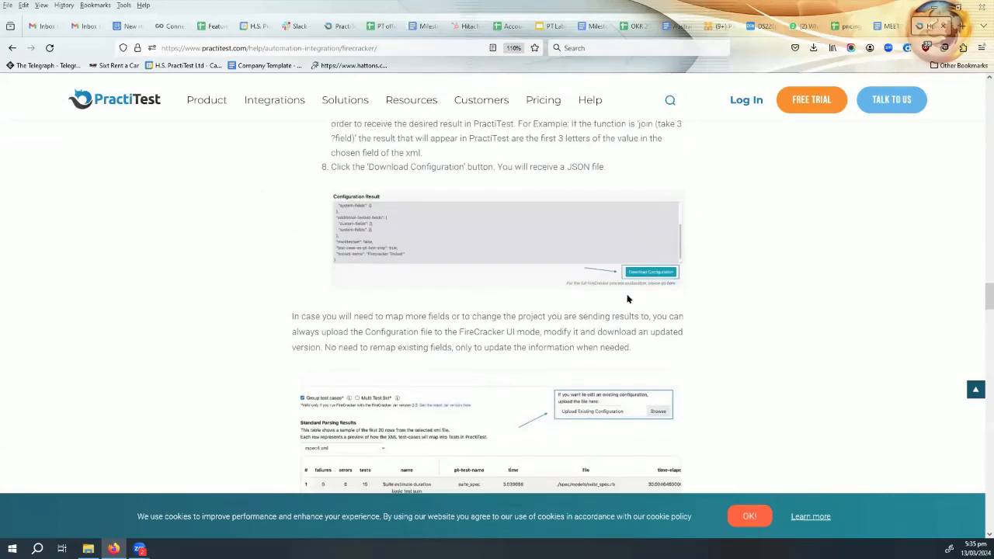
{"action": "scroll", "coordinate": [628, 298], "scroll_direction": "down", "scroll_amount": 2}
{"action": "scroll", "coordinate": [628, 297], "scroll_direction": "up", "scroll_amount": 3}
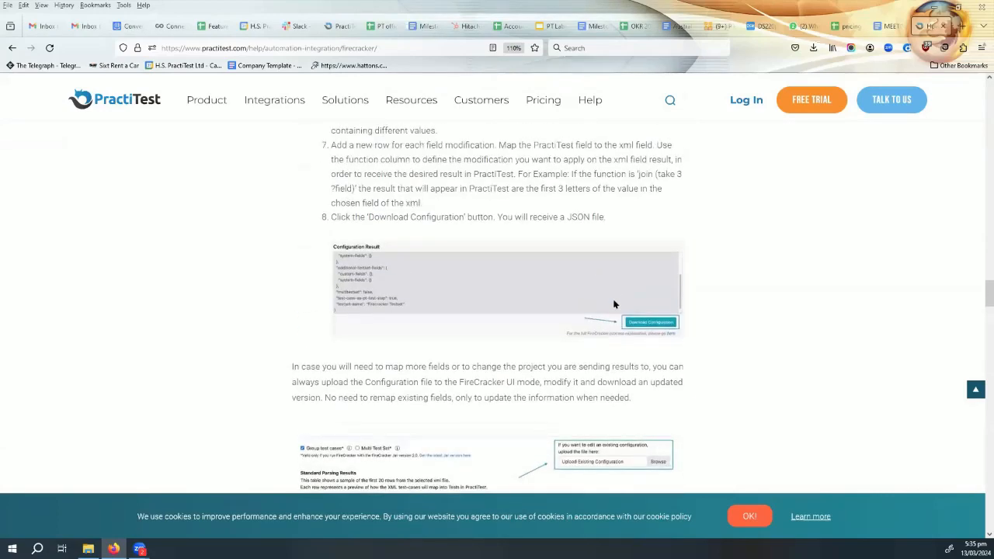
- Examine the required folder structure and the Java command for running FireCracker manually
{"action": "scroll", "coordinate": [613, 304], "scroll_direction": "down", "scroll_amount": 4}
{"action": "scroll", "coordinate": [614, 304], "scroll_direction": "down", "scroll_amount": 5}
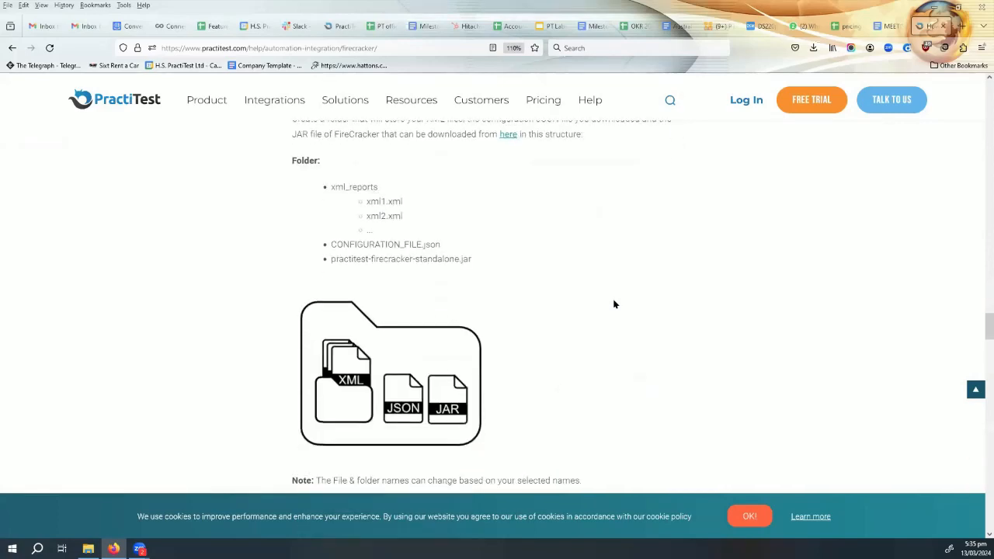
{"action": "scroll", "coordinate": [611, 298], "scroll_direction": "down", "scroll_amount": 7}
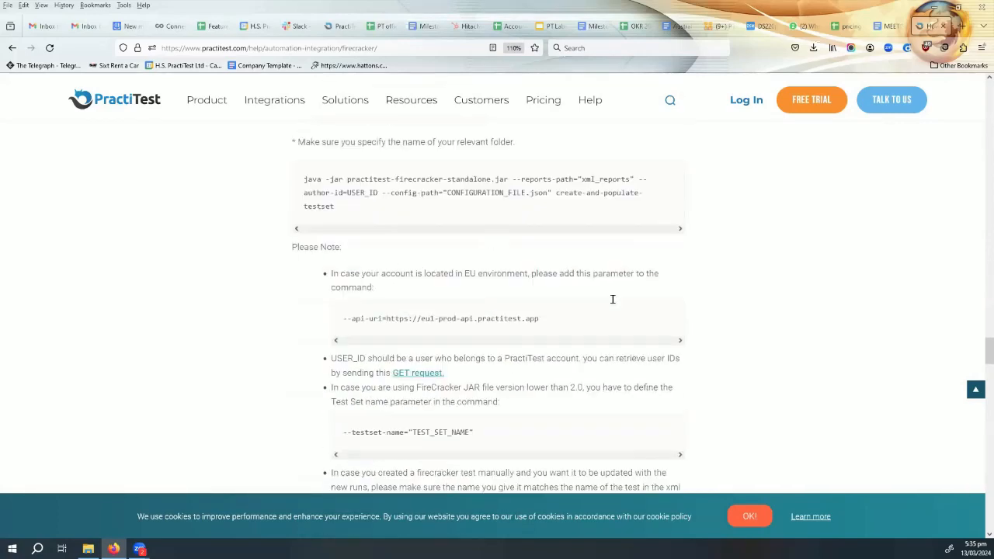
- Examine the example Jenkins script running on Linux, including its pipeline code and the predefined parameters for the post-build trigger
{"action": "scroll", "coordinate": [612, 301], "scroll_direction": "down", "scroll_amount": 5}
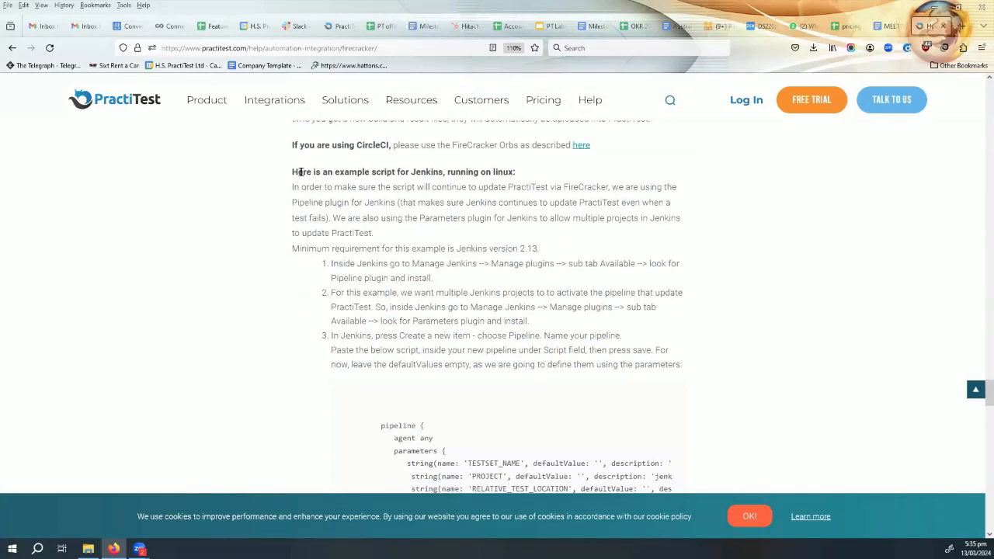
{"action": "left_click_drag", "start_coordinate": [302, 173], "coordinate": [454, 184]}
{"action": "scroll", "coordinate": [483, 229], "scroll_direction": "down", "scroll_amount": 5}
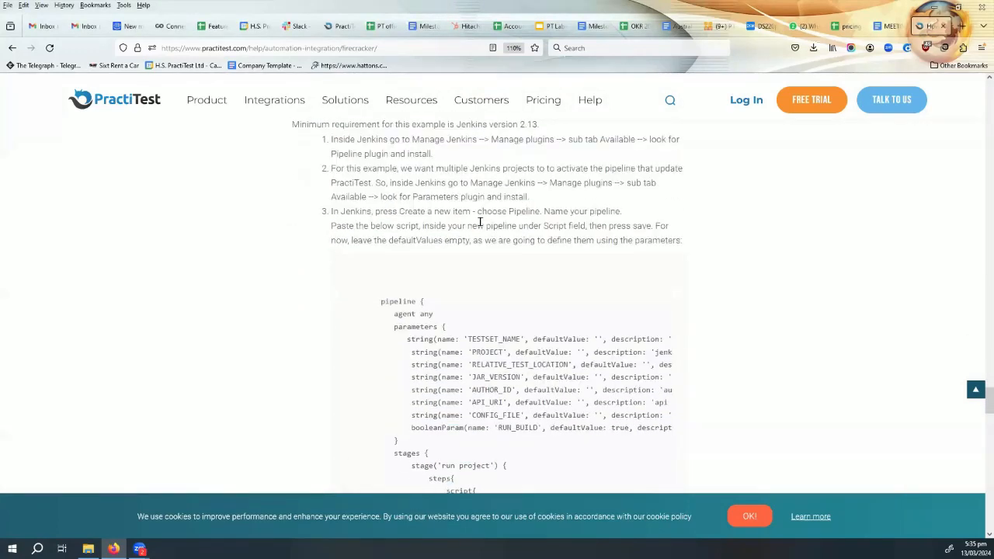
{"action": "scroll", "coordinate": [486, 315], "scroll_direction": "up", "scroll_amount": 5}
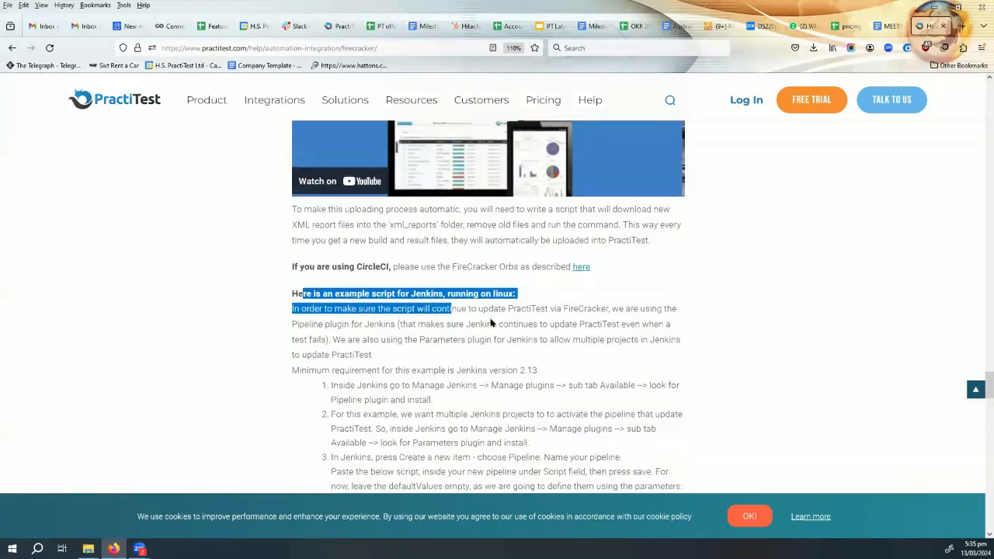
{"action": "scroll", "coordinate": [490, 323], "scroll_direction": "down", "scroll_amount": 5}
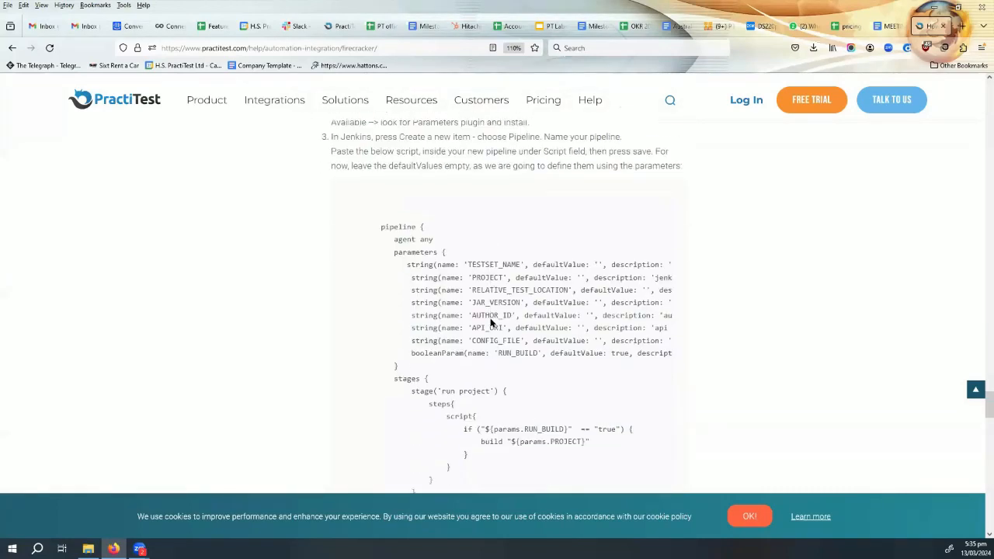
{"action": "scroll", "coordinate": [437, 281], "scroll_direction": "down", "scroll_amount": 3}
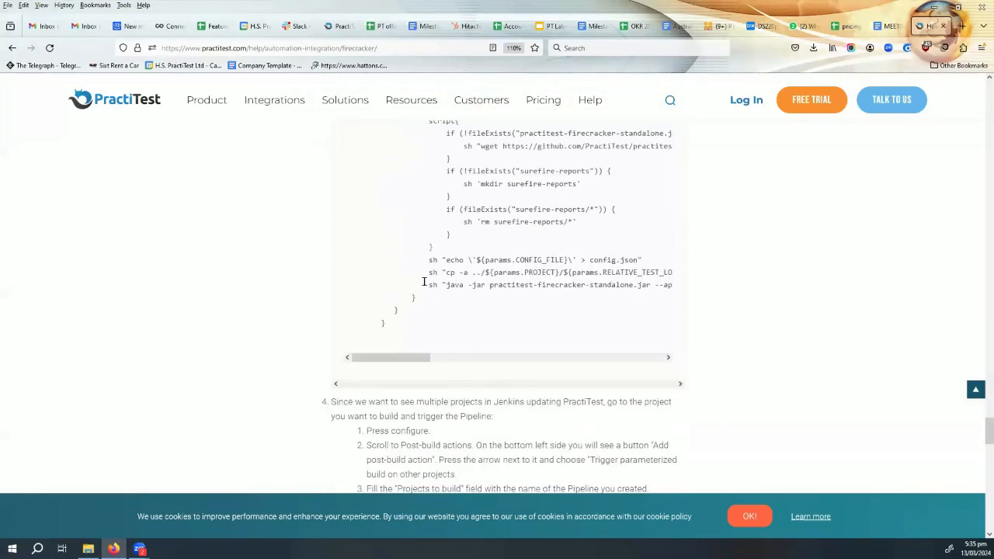
{"action": "scroll", "coordinate": [404, 282], "scroll_direction": "down", "scroll_amount": 3}
{"action": "scroll", "coordinate": [405, 283], "scroll_direction": "down", "scroll_amount": 10}
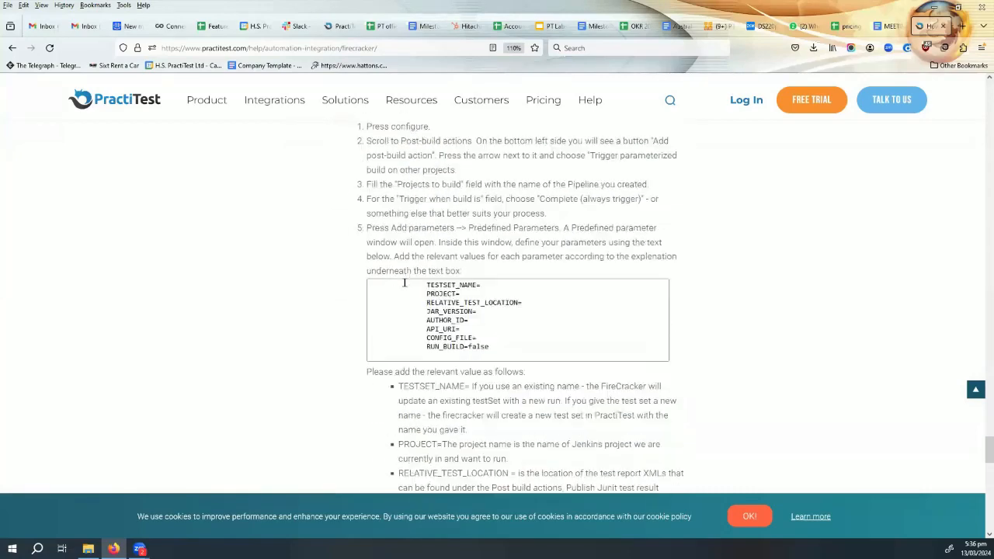
{"action": "scroll", "coordinate": [407, 283], "scroll_direction": "down", "scroll_amount": 3}
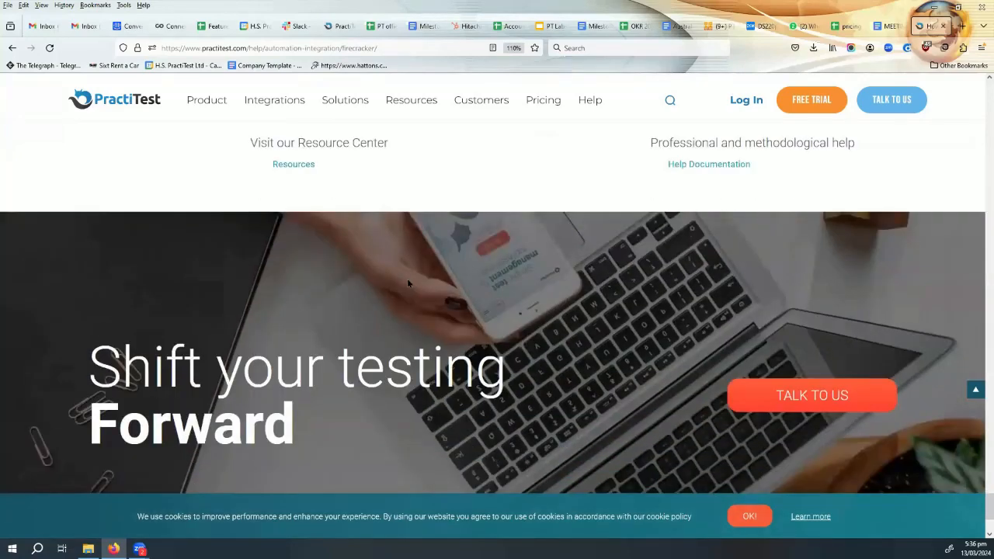
{"action": "scroll", "coordinate": [407, 284], "scroll_direction": "up", "scroll_amount": 15}
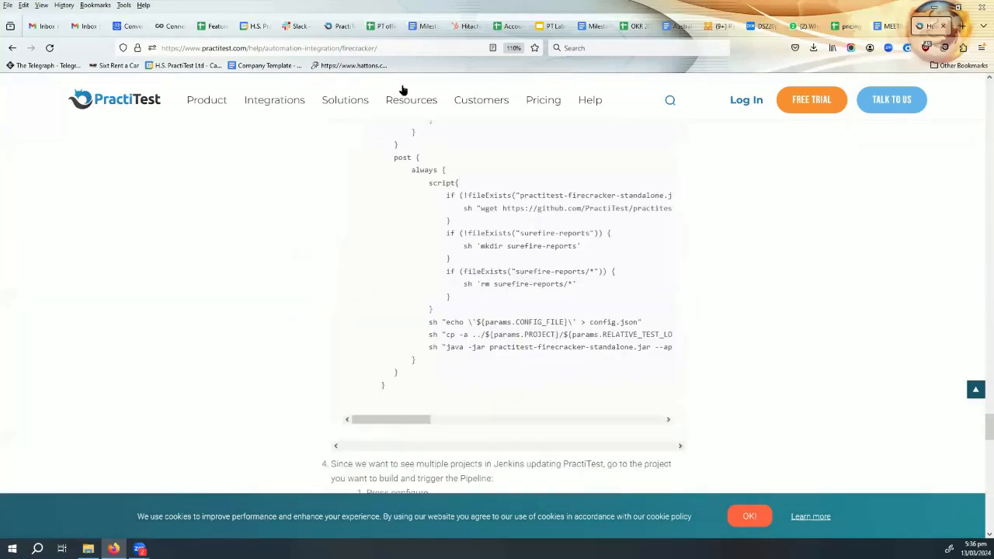
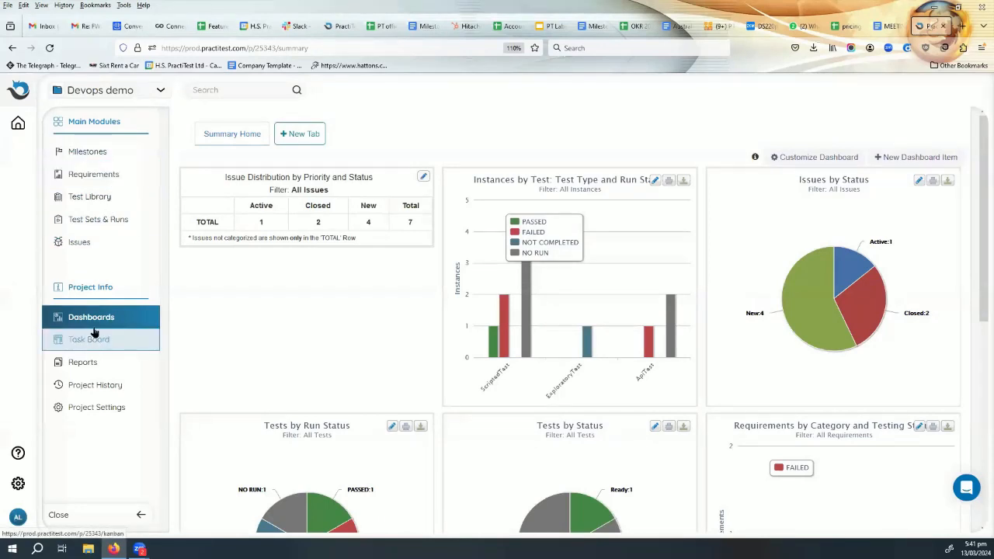
- Switch to the clickup project and open its integration settings
{"action": "left_click", "coordinate": [107, 93]}
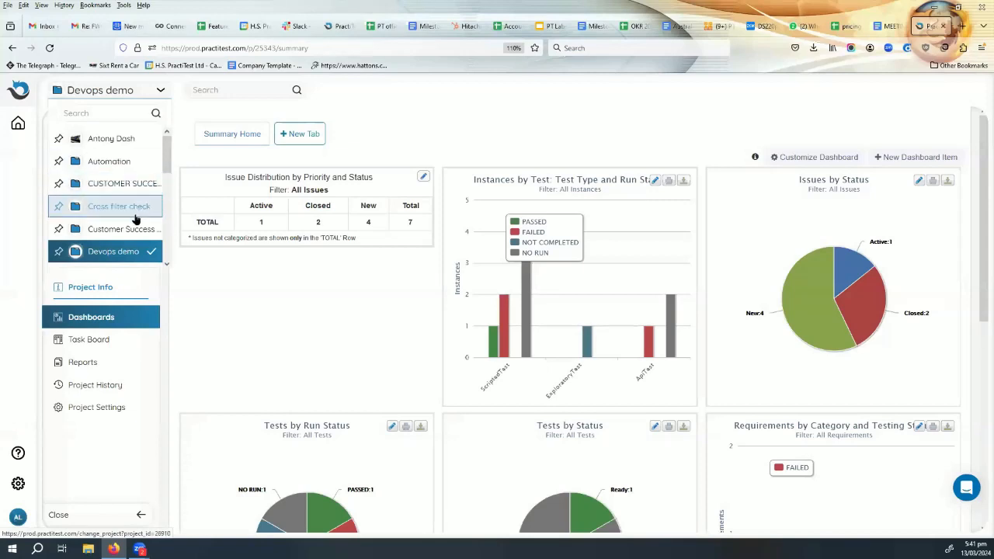
{"action": "scroll", "coordinate": [128, 221], "scroll_direction": "down", "scroll_amount": 2}
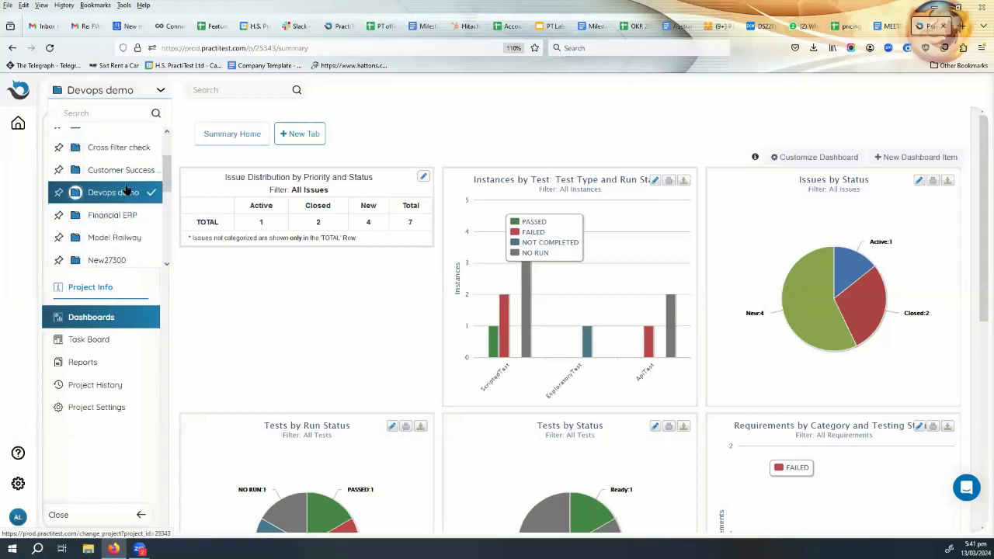
{"action": "scroll", "coordinate": [131, 213], "scroll_direction": "down", "scroll_amount": 2}
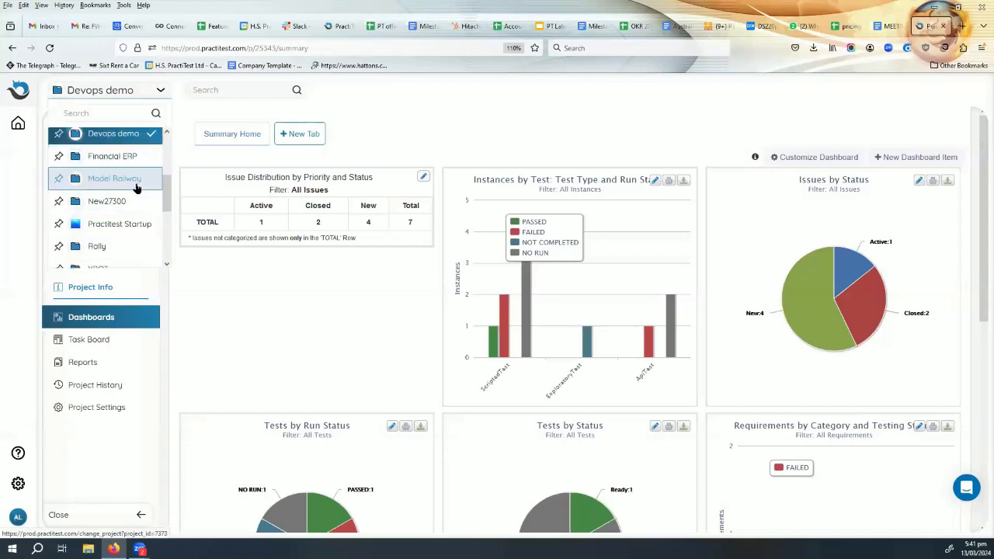
{"action": "scroll", "coordinate": [130, 221], "scroll_direction": "down", "scroll_amount": 2}
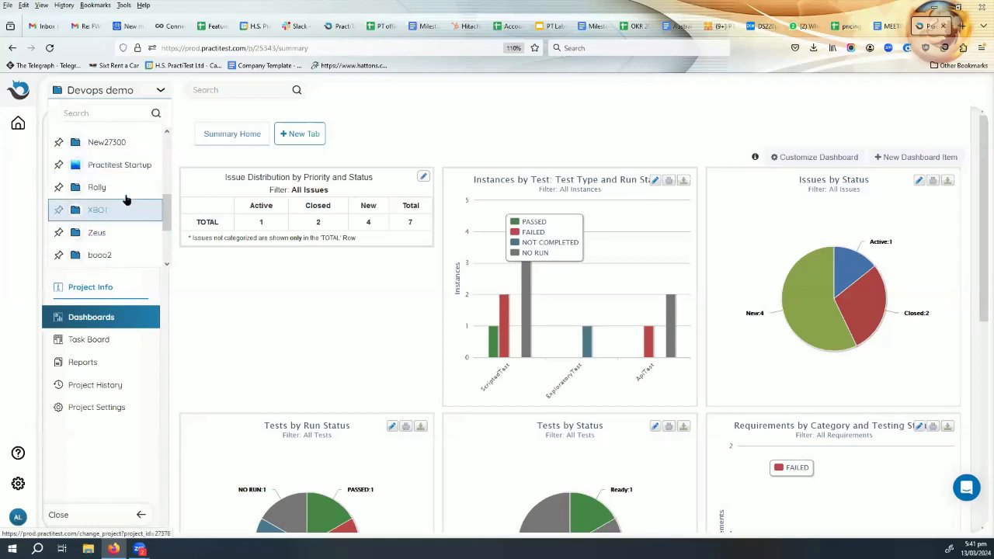
{"action": "scroll", "coordinate": [129, 202], "scroll_direction": "down", "scroll_amount": 2}
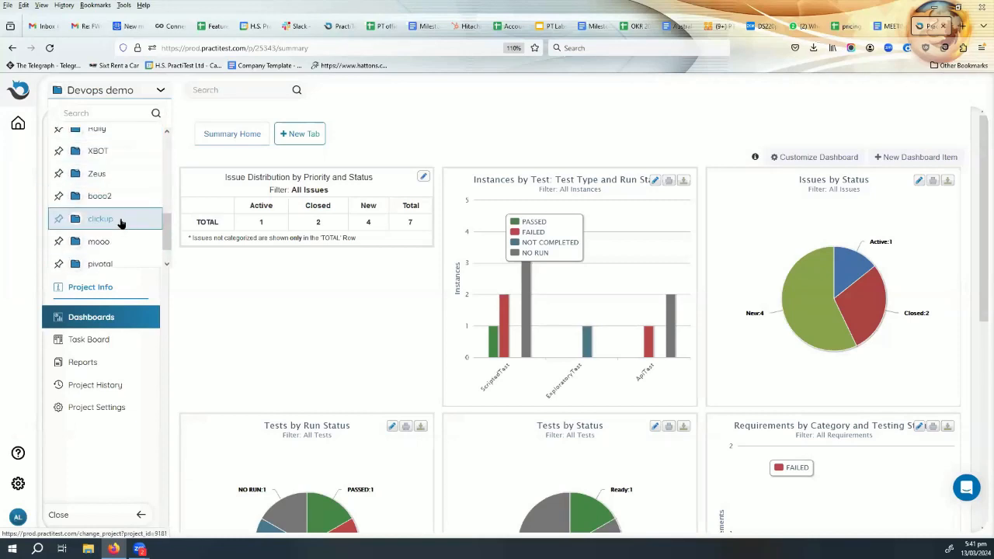
{"action": "left_click", "coordinate": [116, 222]}
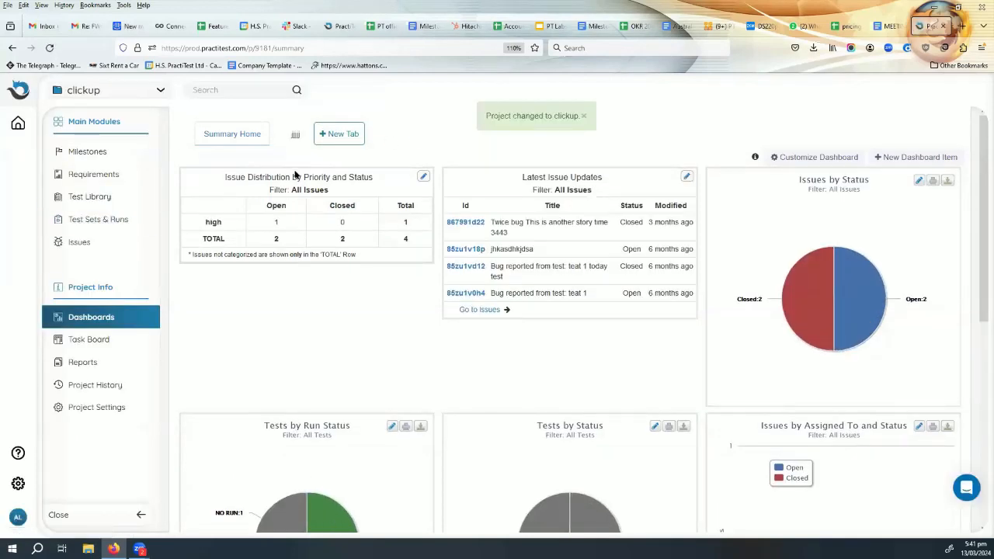
{"action": "left_click", "coordinate": [97, 407]}
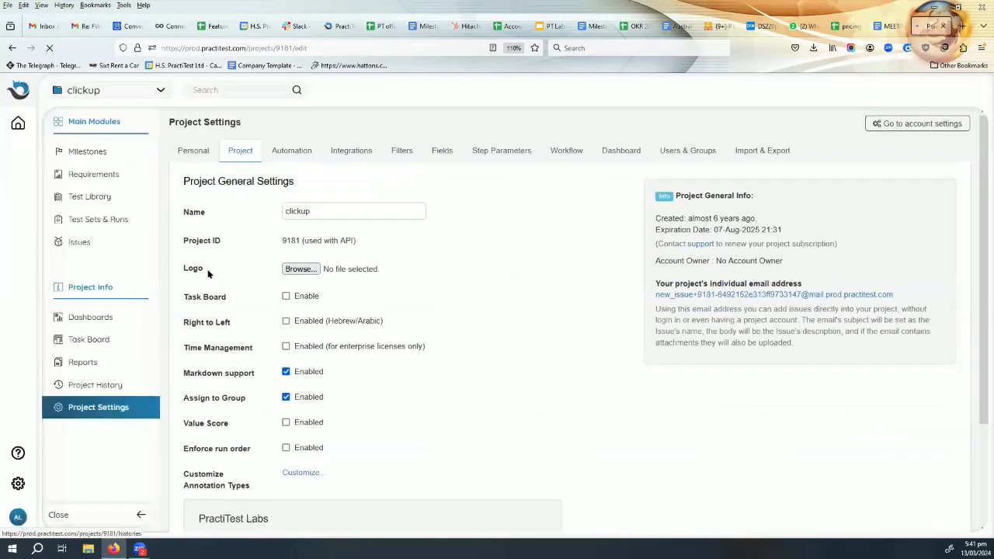
{"action": "left_click", "coordinate": [353, 147]}
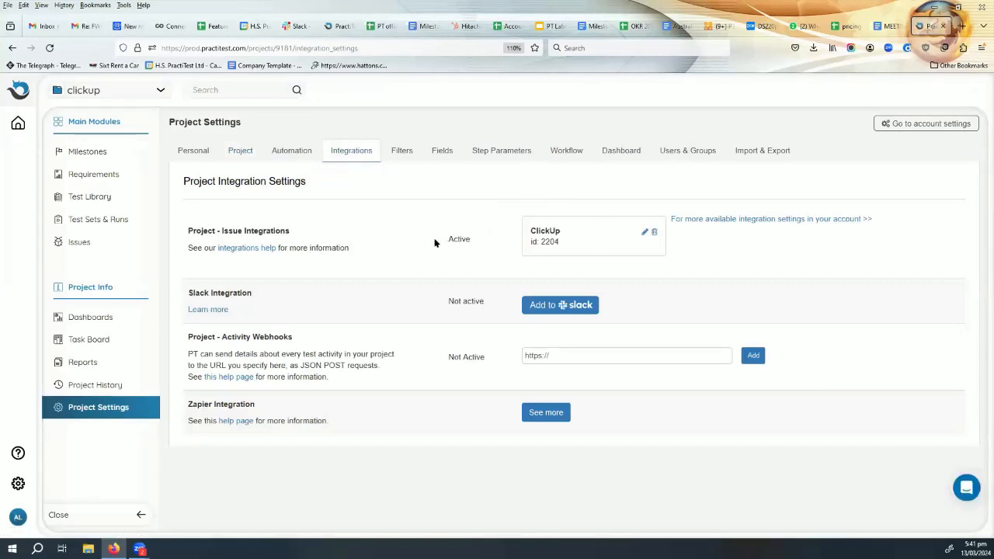
- Open the requirement "This is another story time 3443" and examine its linked ClickUp task
{"action": "left_click", "coordinate": [93, 174]}
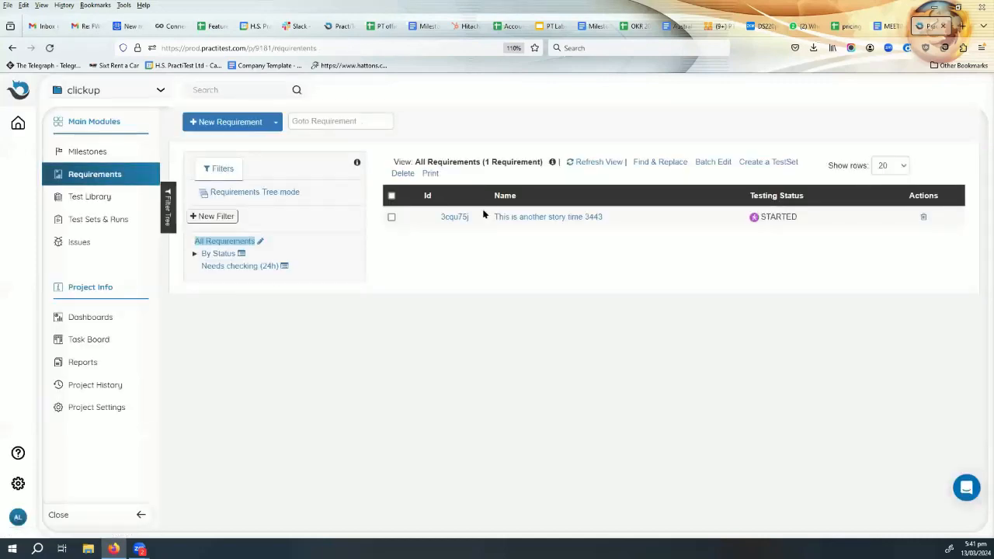
{"action": "left_click", "coordinate": [522, 219]}
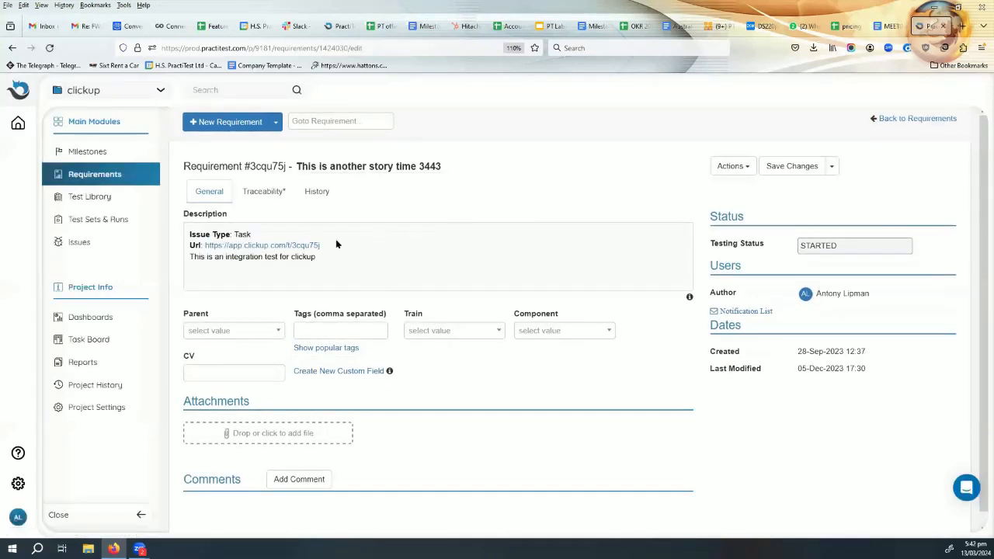
{"action": "left_click_drag", "start_coordinate": [320, 245], "coordinate": [204, 245]}
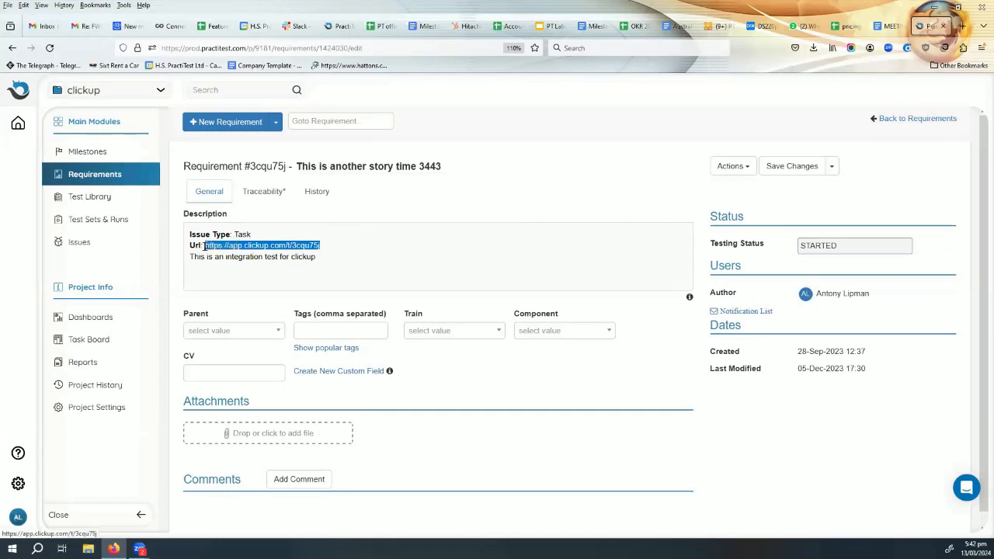
{"action": "left_click", "coordinate": [267, 248]}
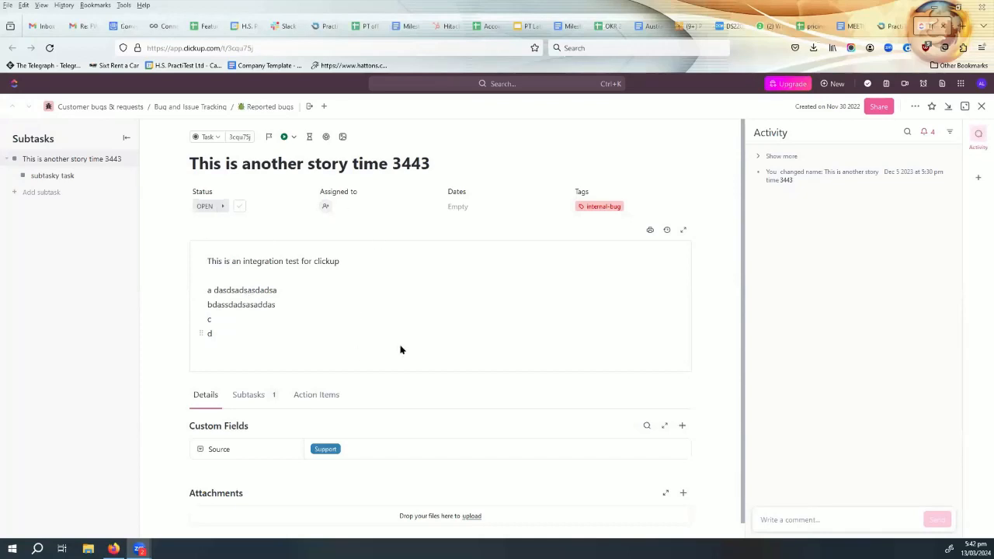
{"action": "scroll", "coordinate": [325, 302], "scroll_direction": "down", "scroll_amount": 1}
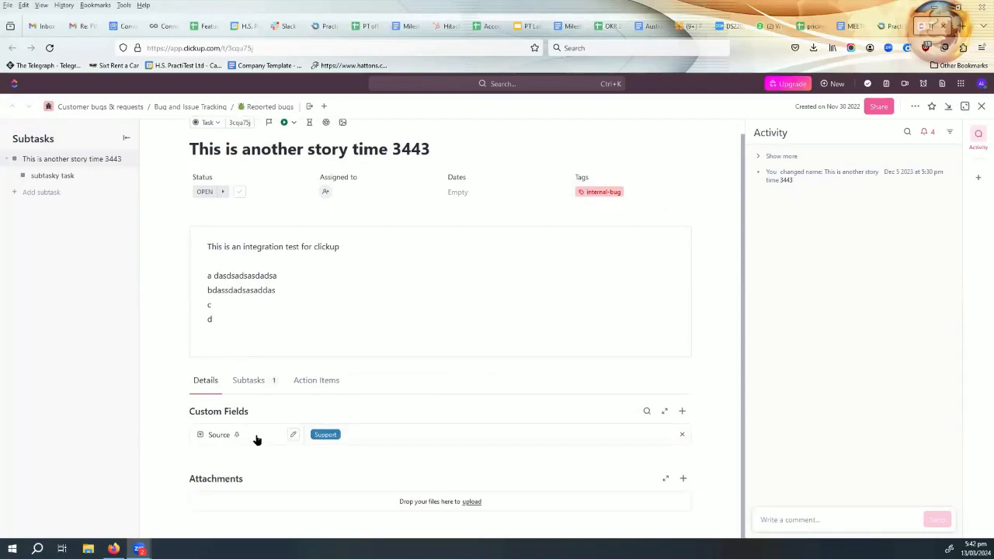
{"action": "scroll", "coordinate": [326, 384], "scroll_direction": "up", "scroll_amount": 1}
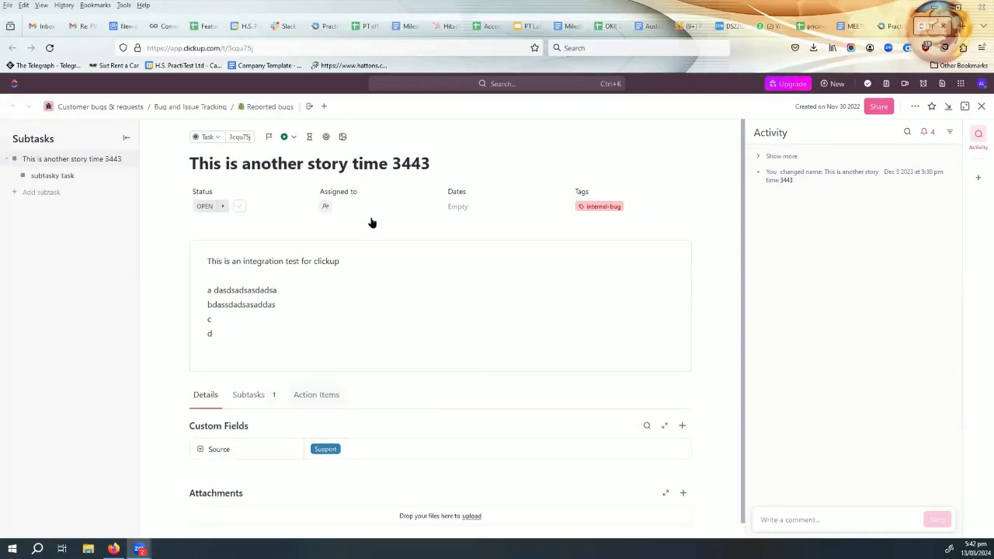
- Return to PractiTest and start a new run of the test "This is another story time 3443" from its traceability details
{"action": "left_click", "coordinate": [886, 25]}
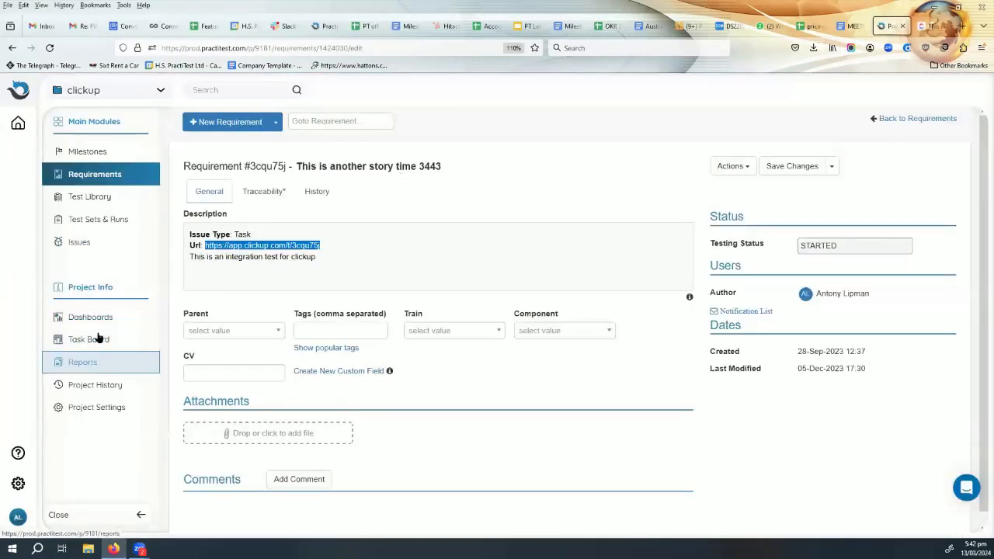
{"action": "mouse_move", "coordinate": [96, 202]}
{"action": "left_mouse_down"}
{"action": "mouse_move", "coordinate": [100, 214]}
{"action": "mouse_move", "coordinate": [94, 203]}
{"action": "left_mouse_up"}
{"action": "left_click", "coordinate": [93, 202]}
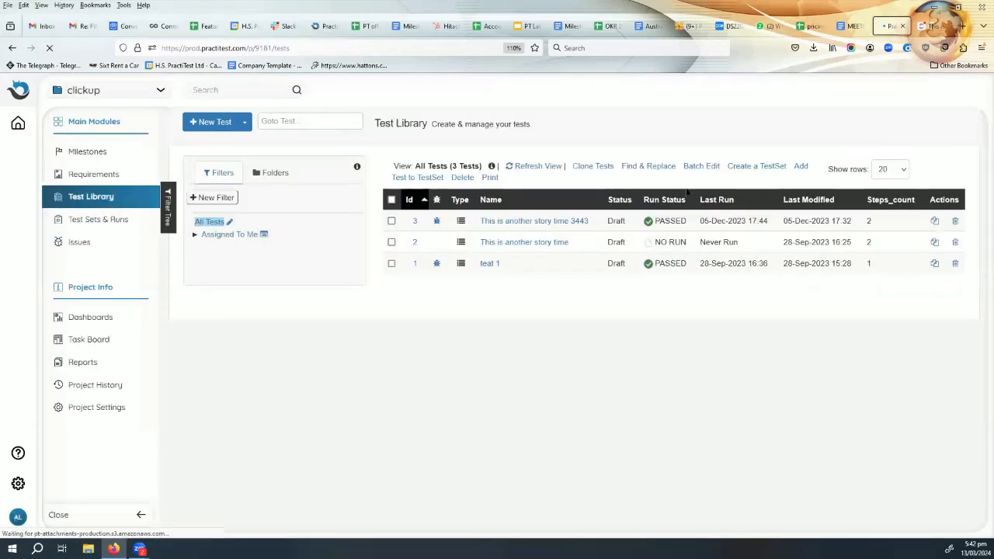
{"action": "left_click", "coordinate": [501, 222]}
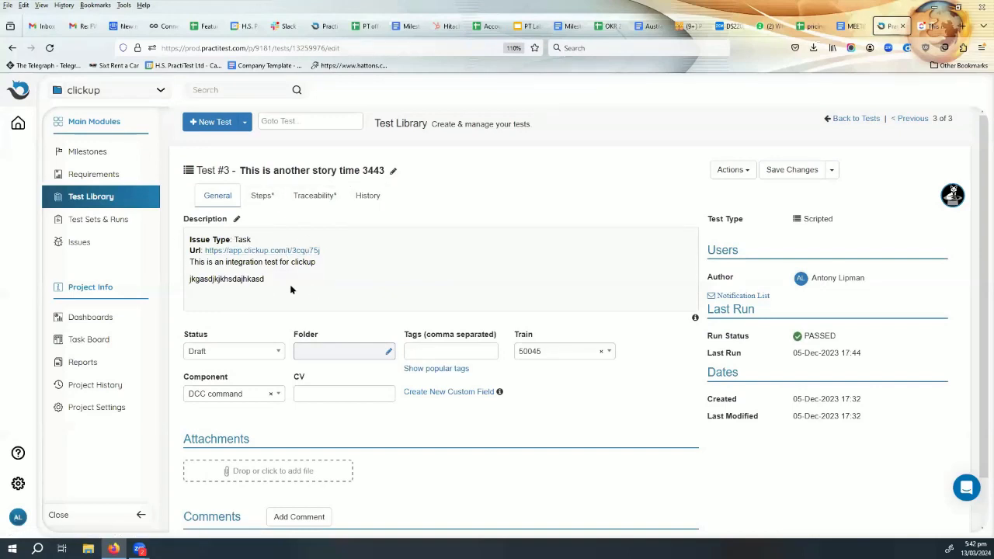
{"action": "left_click", "coordinate": [305, 200]}
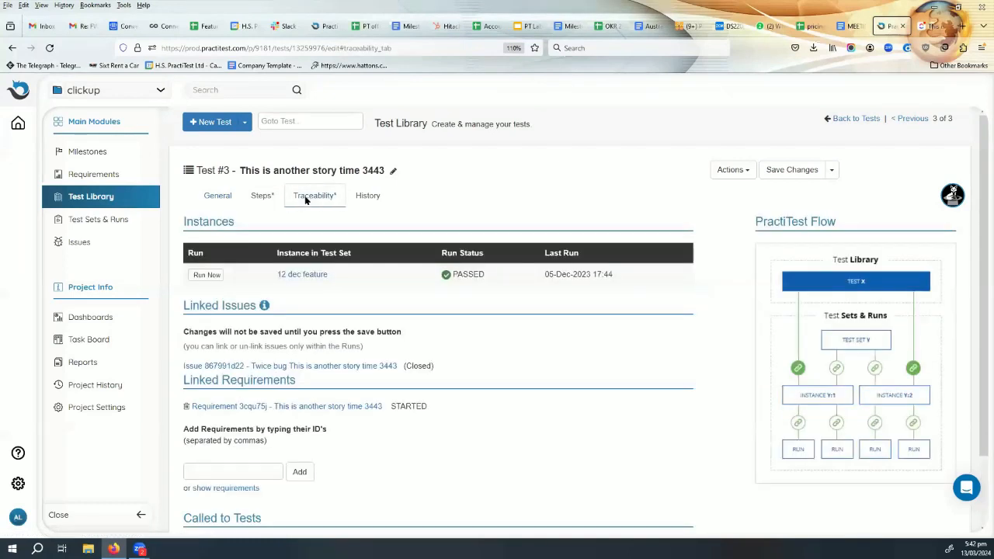
{"action": "left_click", "coordinate": [214, 276]}
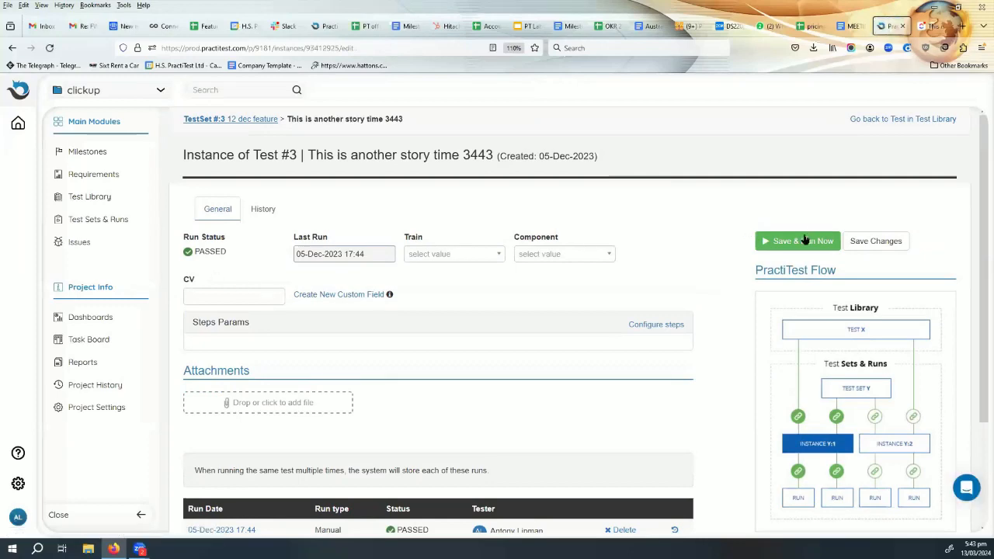
{"action": "left_click", "coordinate": [802, 240]}
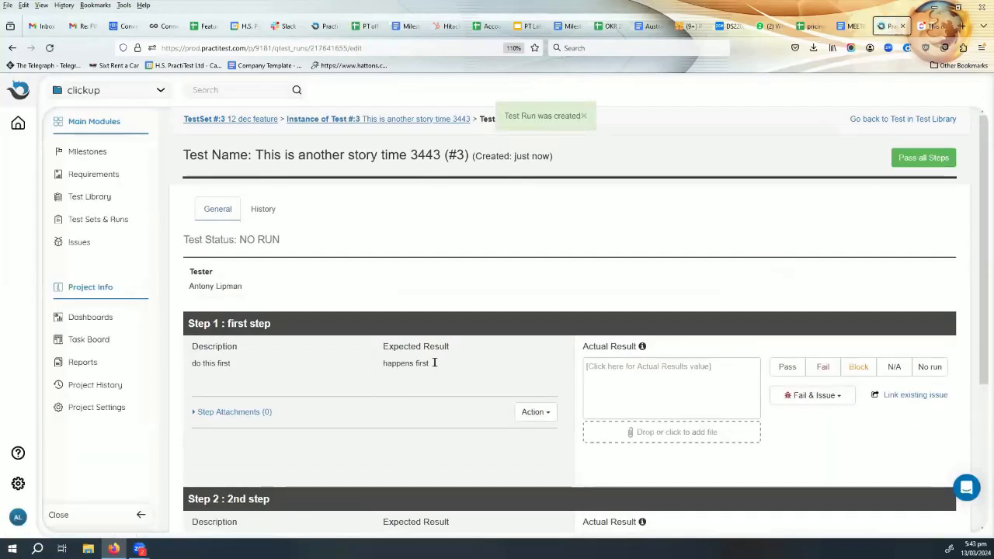
- Enter the actual results "this works" for step 1 and "this fails" for step 2, and mark step 1 as passed
{"action": "scroll", "coordinate": [654, 349], "scroll_direction": "down", "scroll_amount": 3}
{"action": "left_click", "coordinate": [669, 242]}
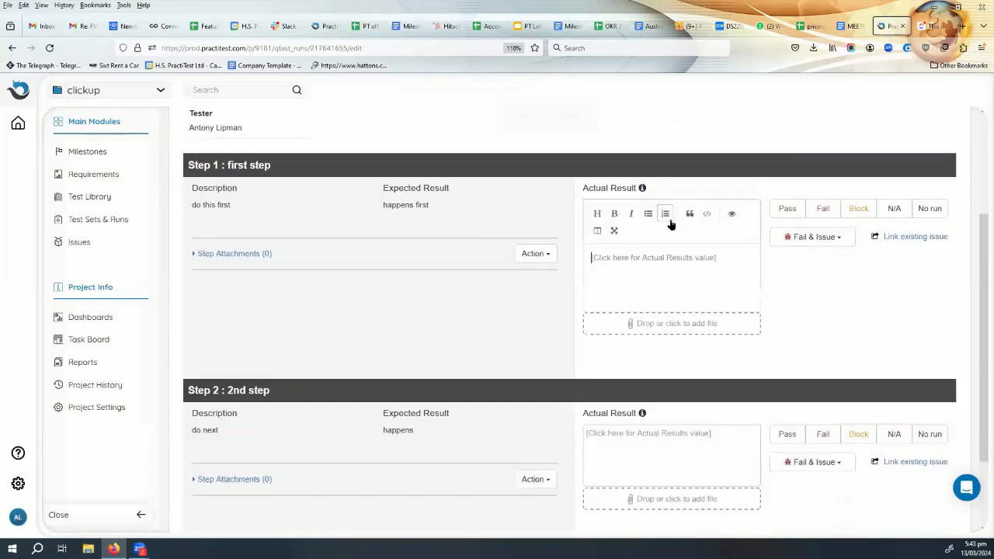
{"action": "type", "text": "this works"}
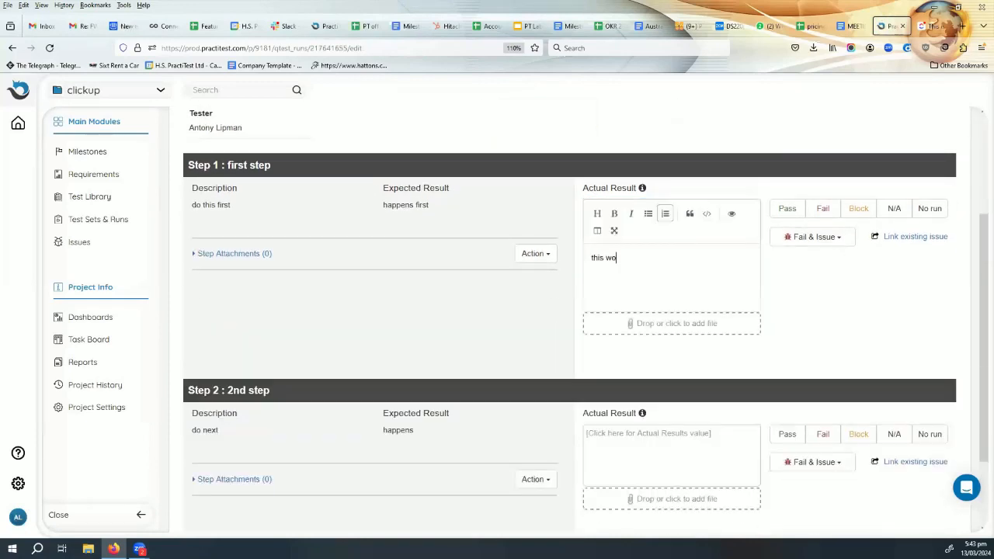
{"action": "left_click", "coordinate": [621, 429]}
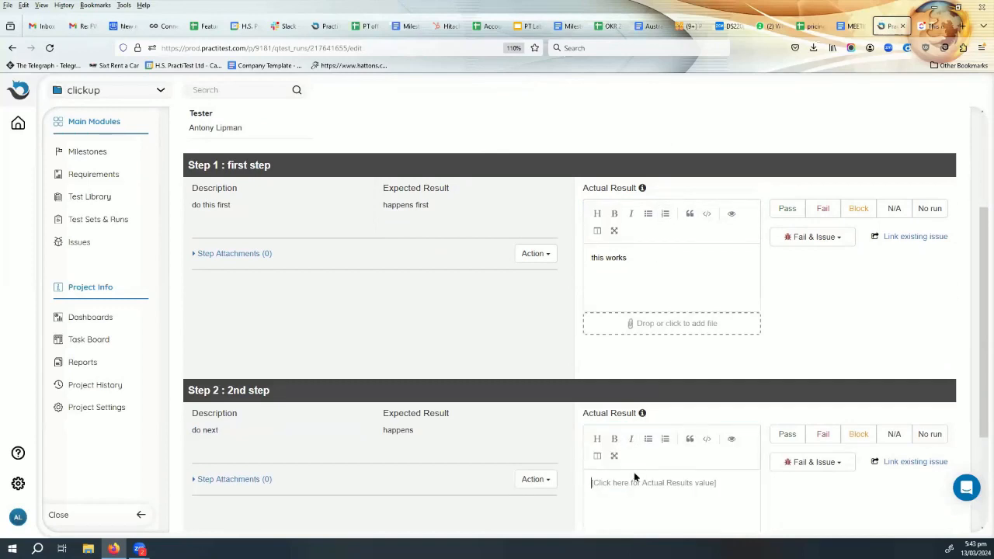
{"action": "type", "text": "this fails"}
{"action": "left_click", "coordinate": [786, 208]}
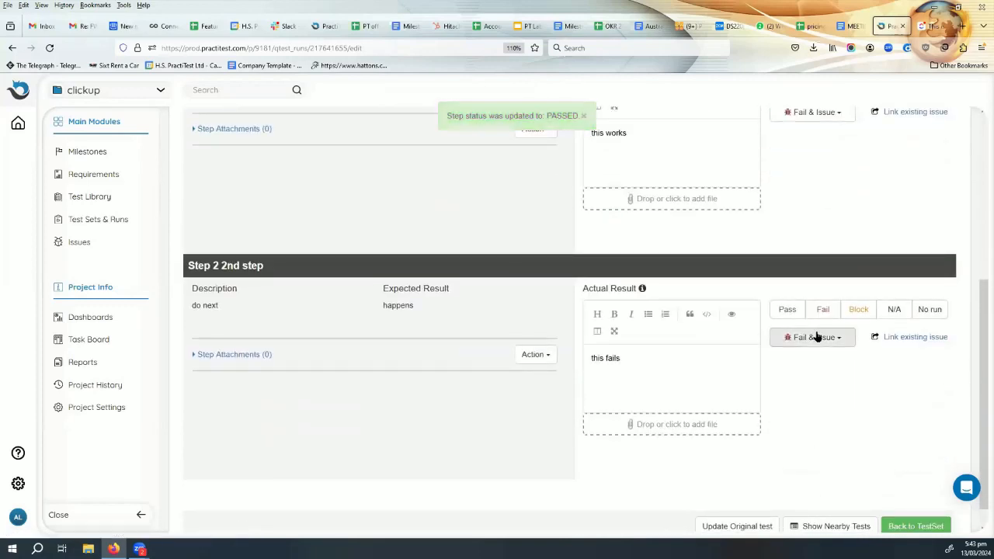
- Fail step 2 with a new issue and set the issue's space and list to Space - Backlog
{"action": "left_click", "coordinate": [819, 337]}
{"action": "left_click", "coordinate": [815, 373]}
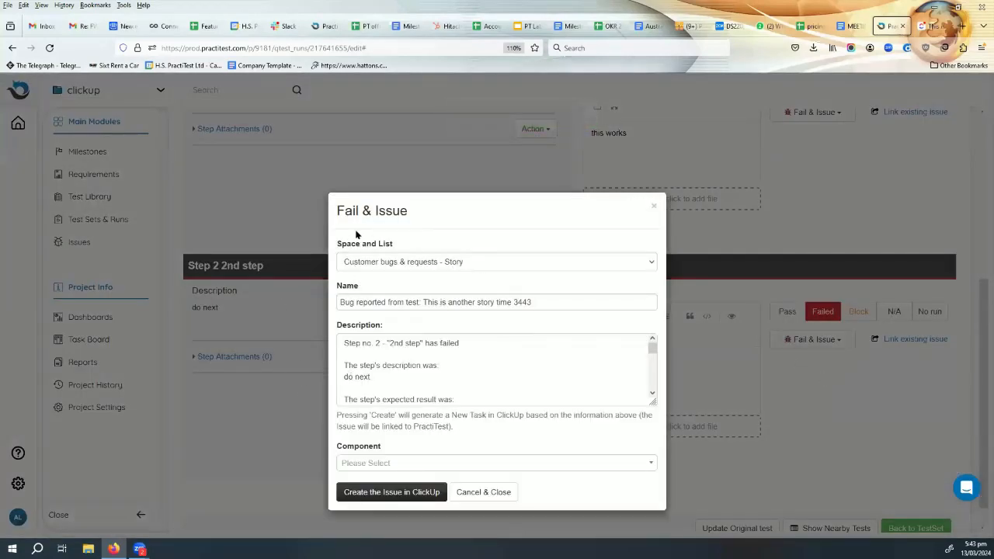
{"action": "left_click", "coordinate": [482, 260]}
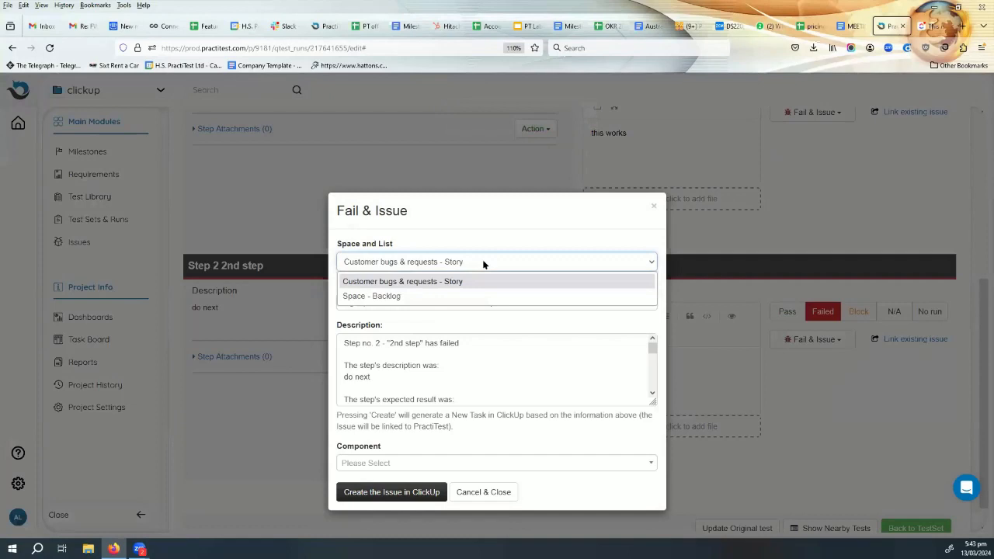
{"action": "left_click", "coordinate": [413, 297]}
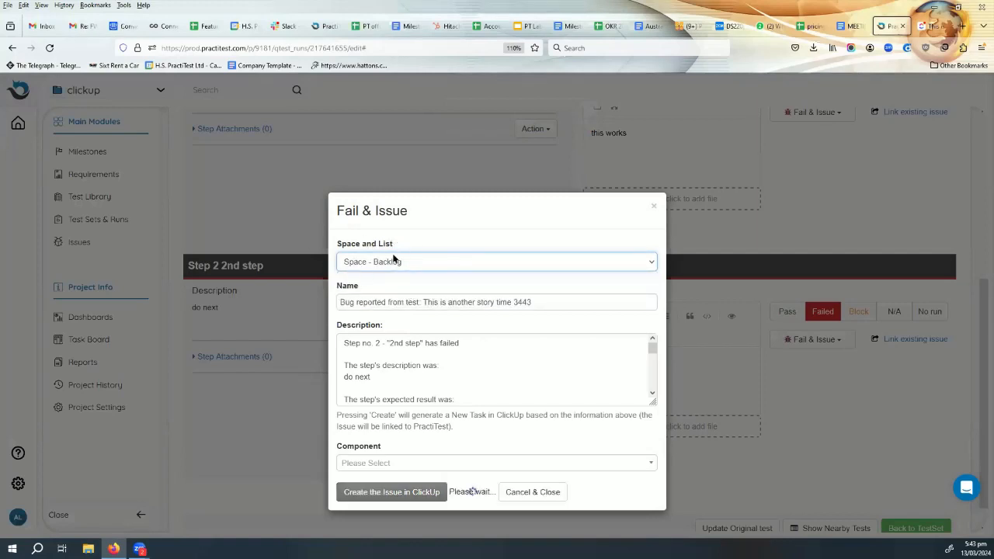
- Review the issue's description, create the issue in ClickUp with the Firefox component and open the new task
{"action": "left_click", "coordinate": [550, 303]}
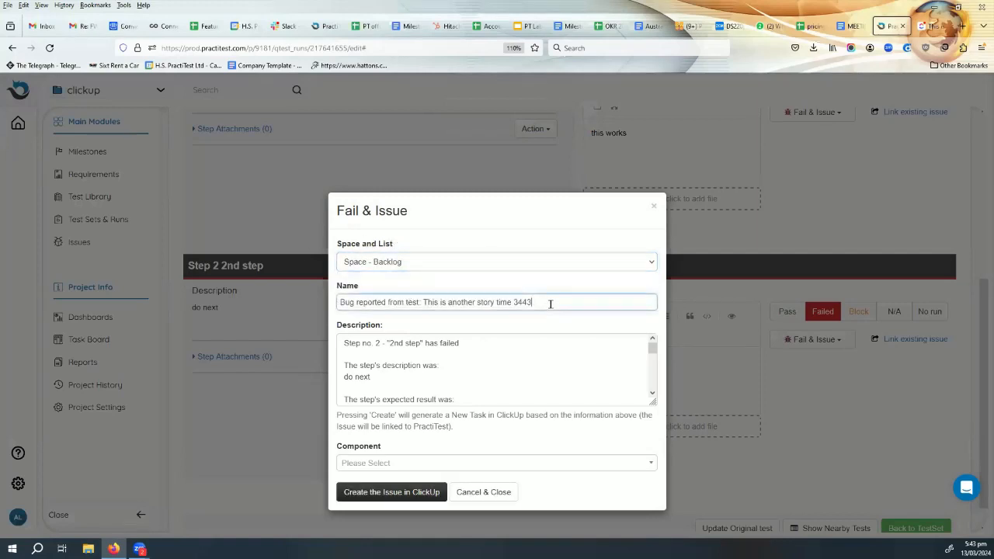
{"action": "scroll", "coordinate": [538, 346], "scroll_direction": "down", "scroll_amount": 3}
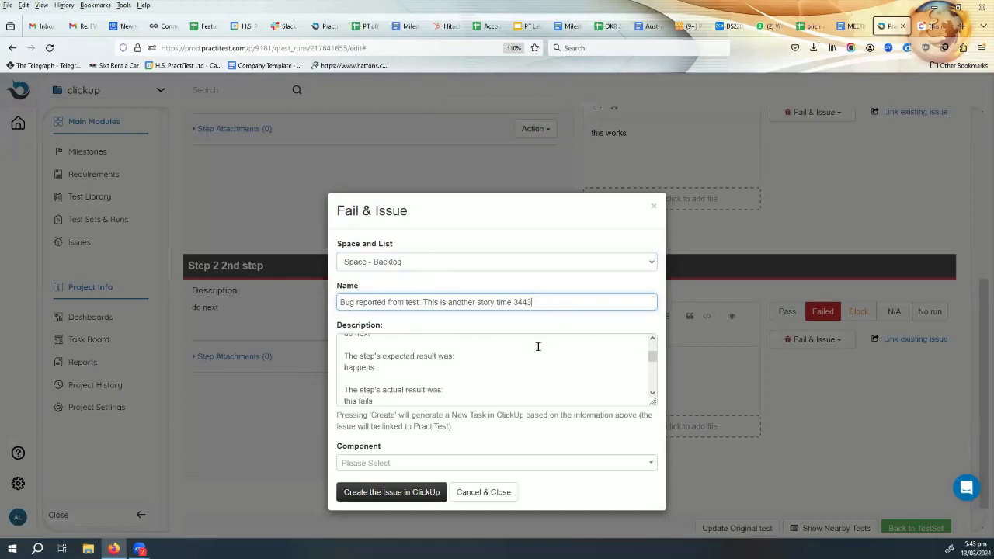
{"action": "scroll", "coordinate": [464, 359], "scroll_direction": "down", "scroll_amount": 3}
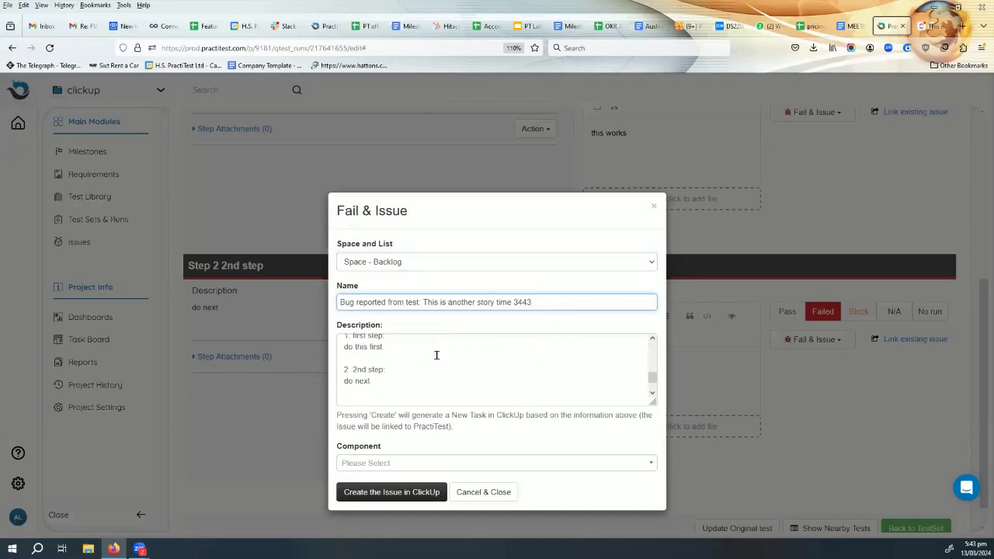
{"action": "scroll", "coordinate": [375, 358], "scroll_direction": "up", "scroll_amount": 1}
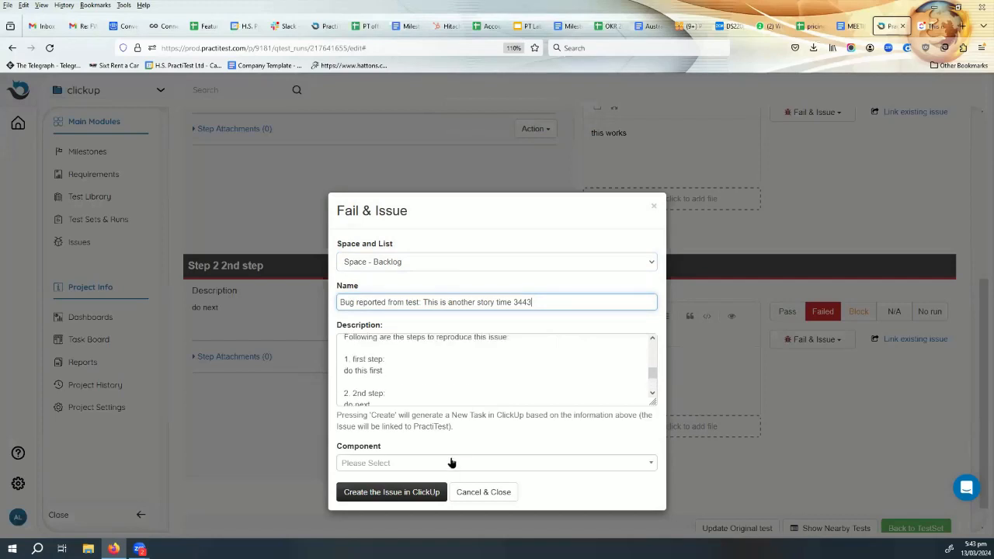
{"action": "left_click", "coordinate": [450, 463]}
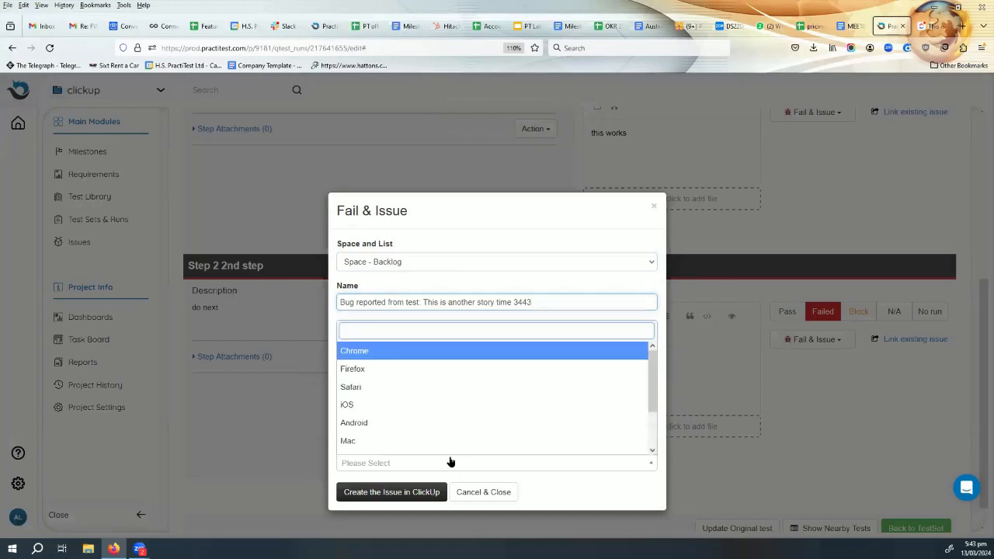
{"action": "left_click", "coordinate": [422, 373]}
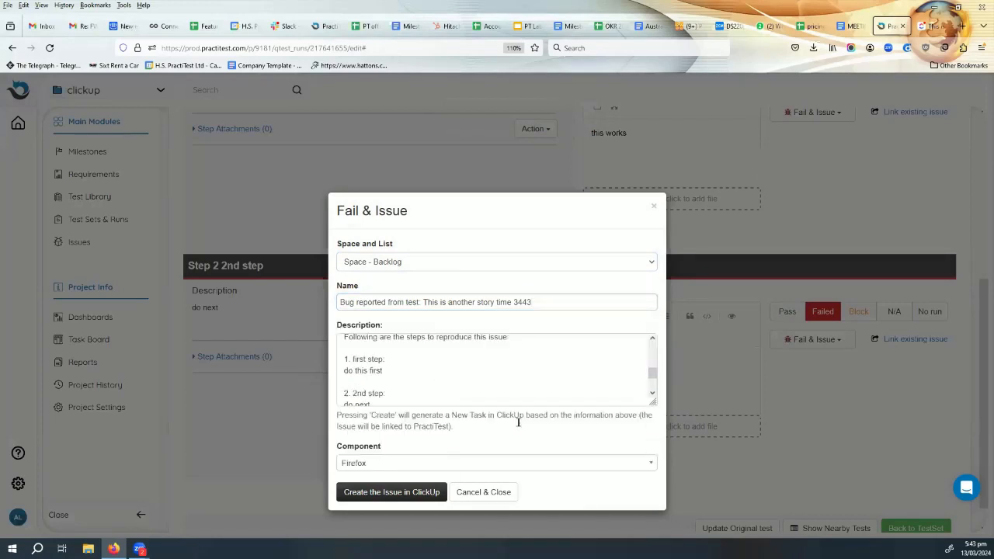
{"action": "left_click", "coordinate": [392, 492]}
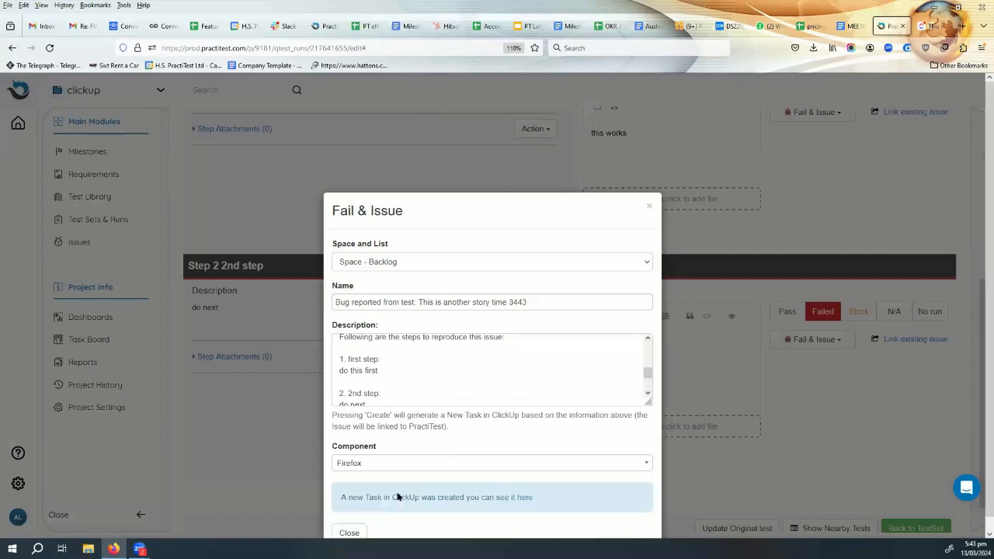
{"action": "left_click", "coordinate": [525, 498]}
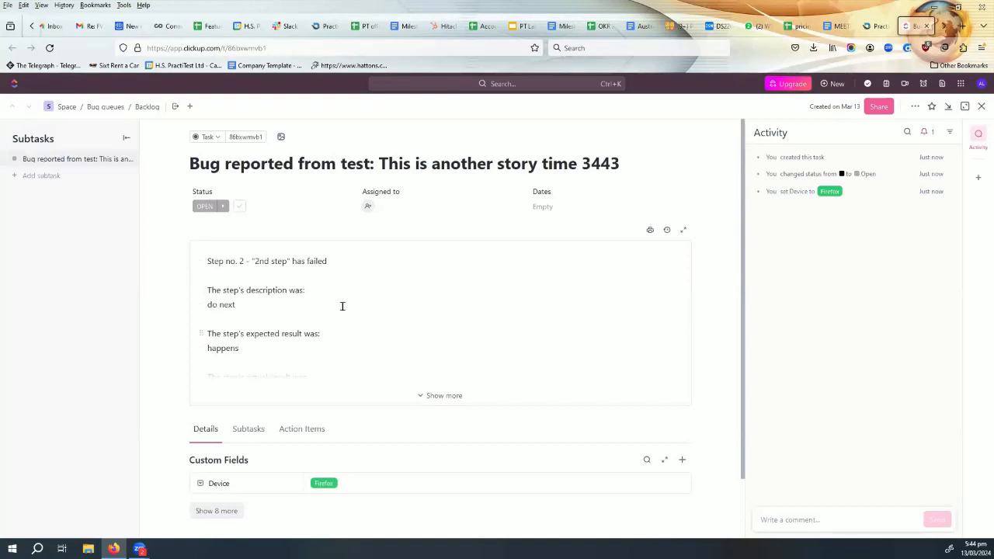
- Read through the new ClickUp task's description and run link, and expand its empty custom fields
{"action": "scroll", "coordinate": [342, 306], "scroll_direction": "down", "scroll_amount": 1}
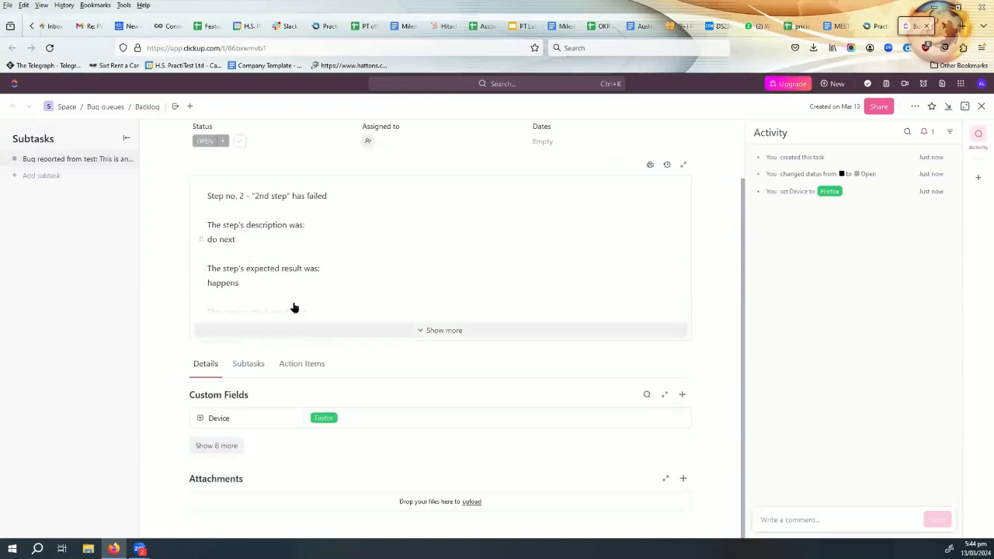
{"action": "left_click", "coordinate": [364, 268]}
{"action": "scroll", "coordinate": [339, 269], "scroll_direction": "down", "scroll_amount": 2}
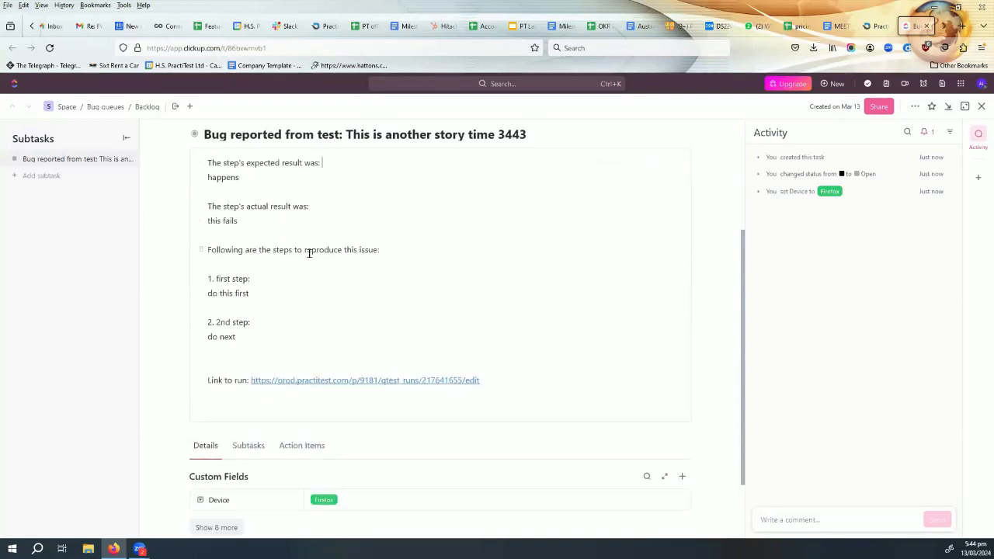
{"action": "scroll", "coordinate": [231, 282], "scroll_direction": "down", "scroll_amount": 2}
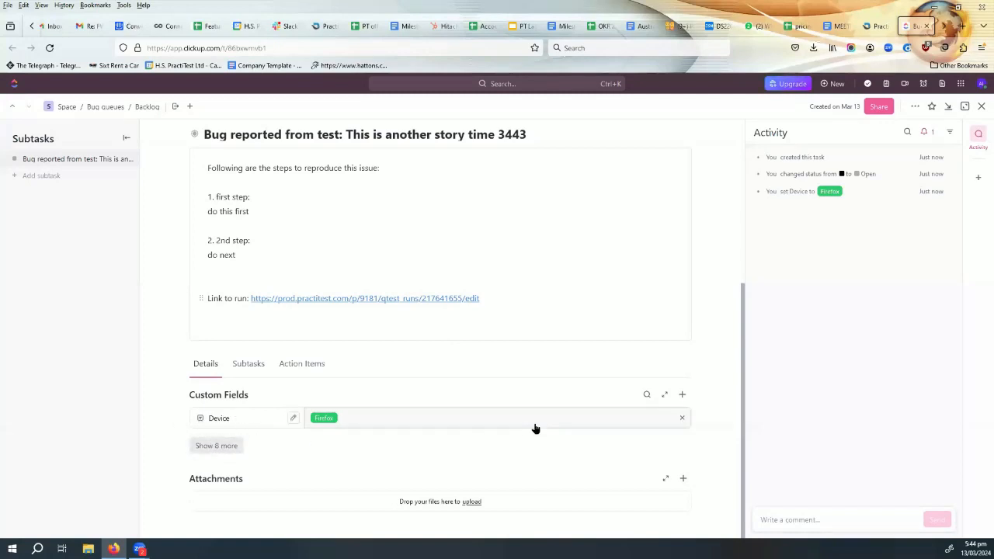
{"action": "left_click", "coordinate": [217, 445]}
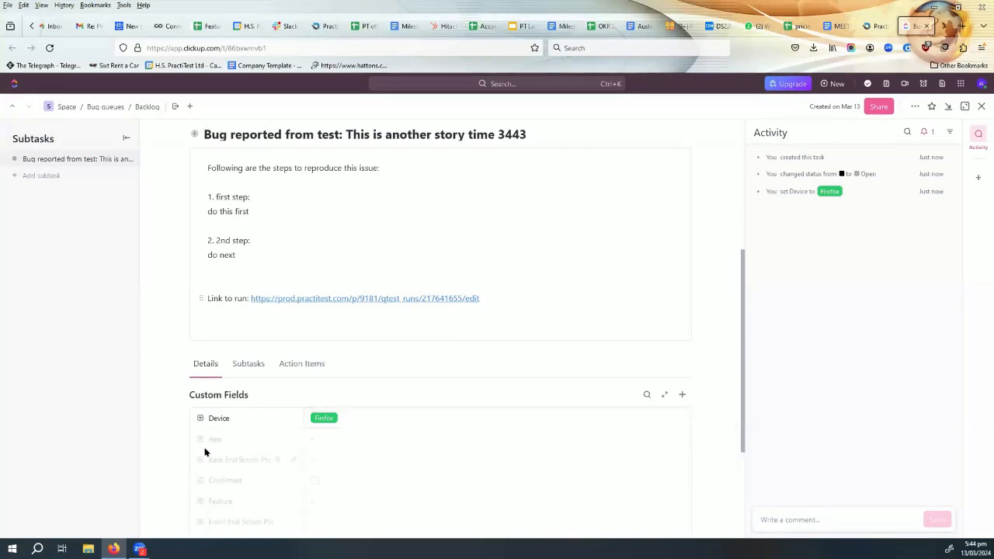
{"action": "scroll", "coordinate": [523, 375], "scroll_direction": "up", "scroll_amount": 3}
{"action": "scroll", "coordinate": [528, 372], "scroll_direction": "down", "scroll_amount": 5}
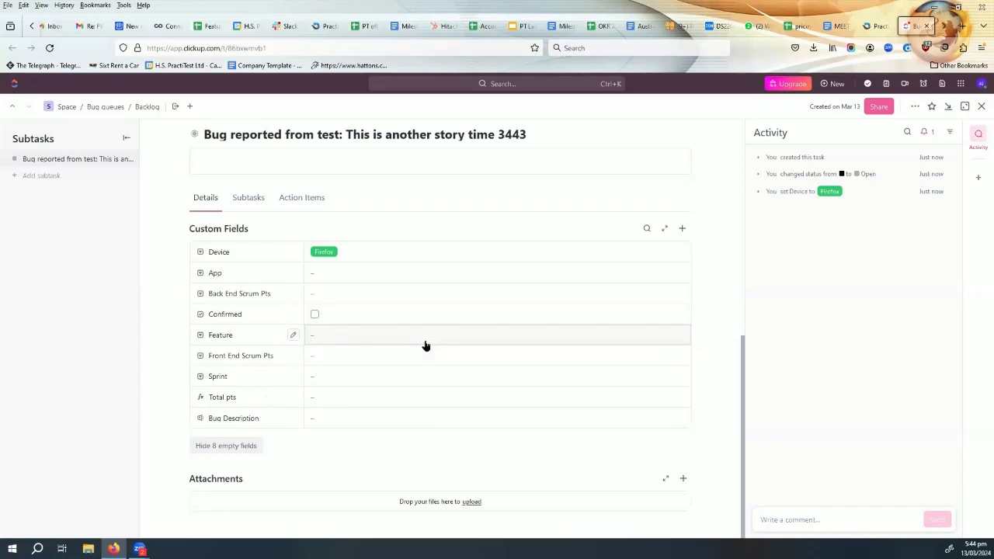
- Return to PractiTest, close the Fail & Issue dialog, reload the run and open the issue linked to step 2
{"action": "left_click", "coordinate": [878, 27]}
{"action": "scroll", "coordinate": [521, 355], "scroll_direction": "down", "scroll_amount": 2}
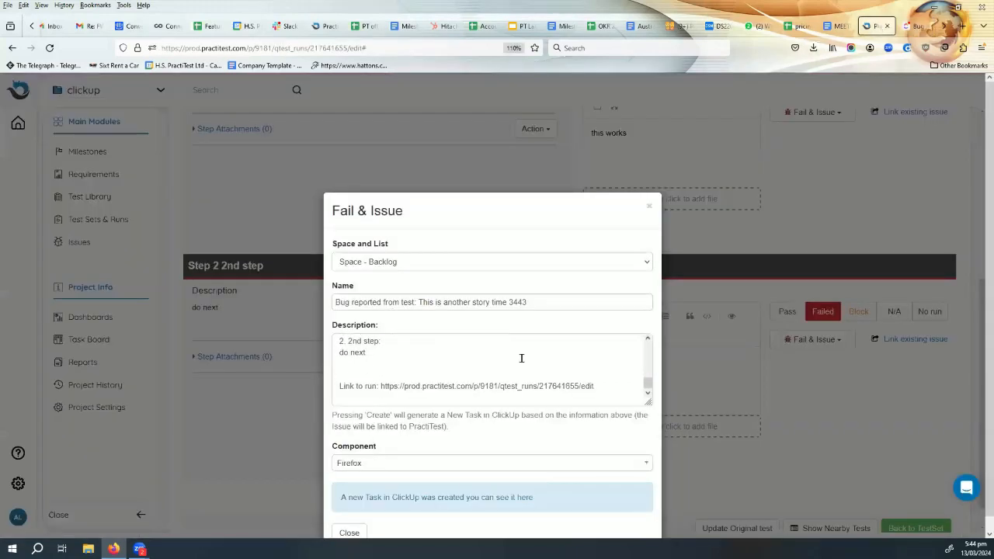
{"action": "scroll", "coordinate": [516, 389], "scroll_direction": "up", "scroll_amount": 2}
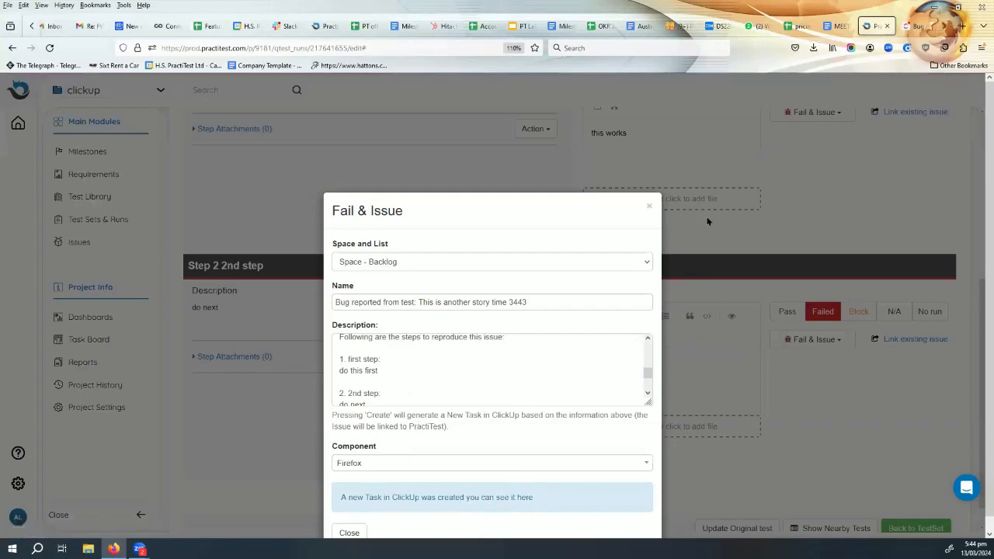
{"action": "left_click", "coordinate": [649, 204]}
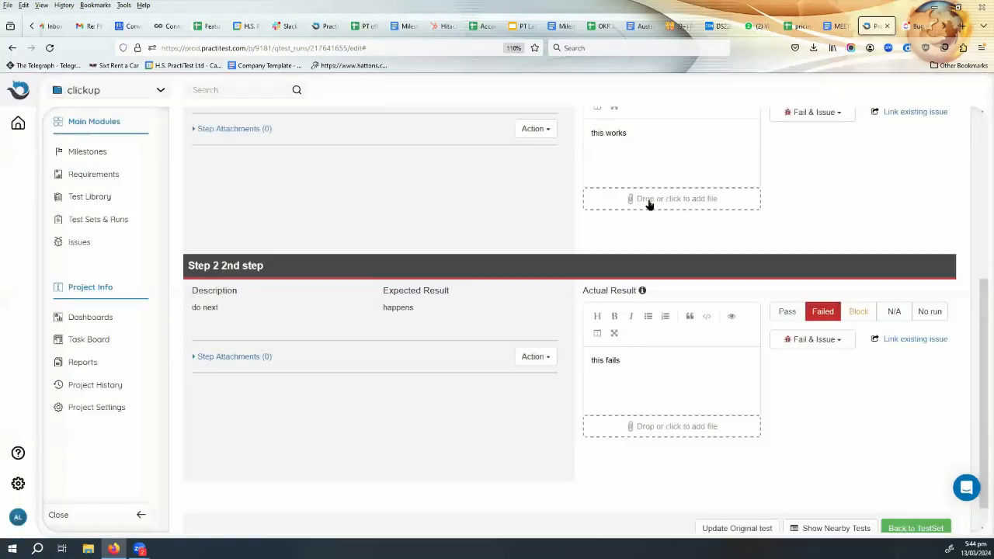
{"action": "scroll", "coordinate": [527, 271], "scroll_direction": "up", "scroll_amount": 1}
{"action": "scroll", "coordinate": [541, 278], "scroll_direction": "up", "scroll_amount": 1}
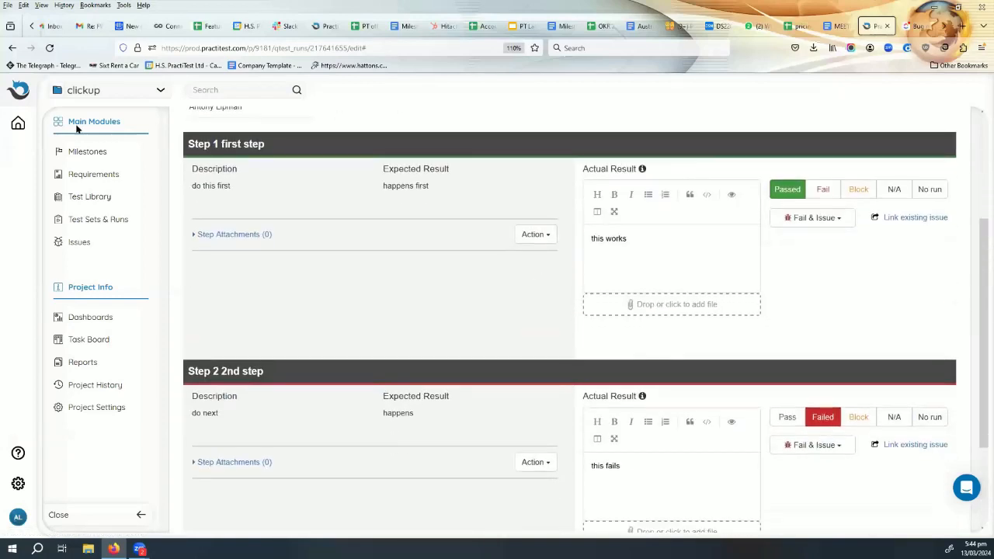
{"action": "left_click", "coordinate": [54, 48]}
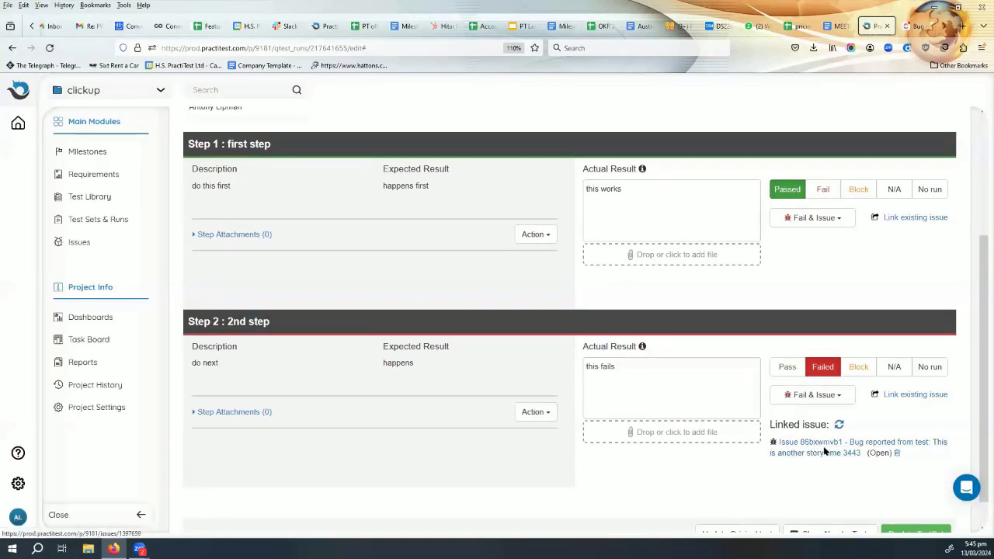
{"action": "left_click", "coordinate": [823, 451]}
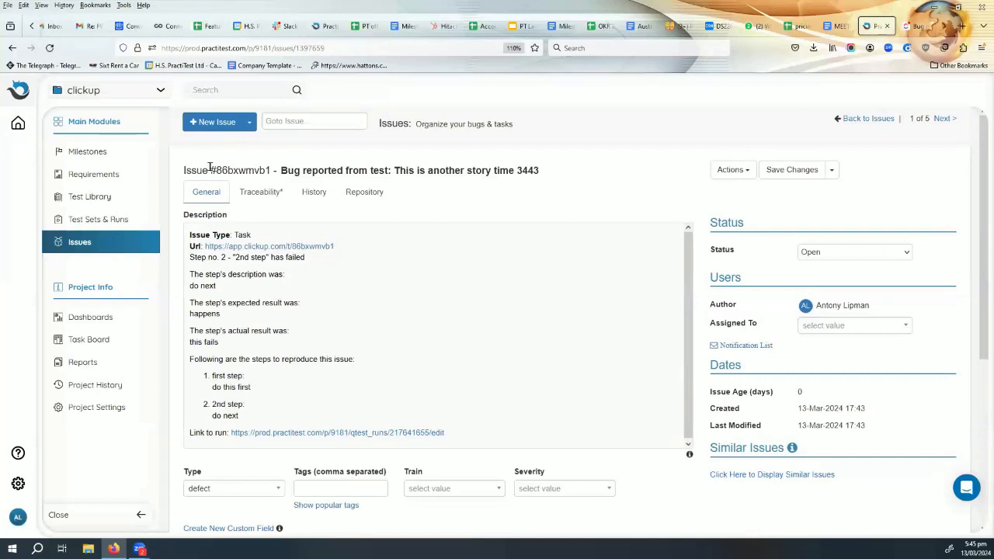
- Examine the linked issue's title, issue type, description, classification fields and synced ClickUp fields
{"action": "left_click_drag", "start_coordinate": [208, 168], "coordinate": [488, 166]}
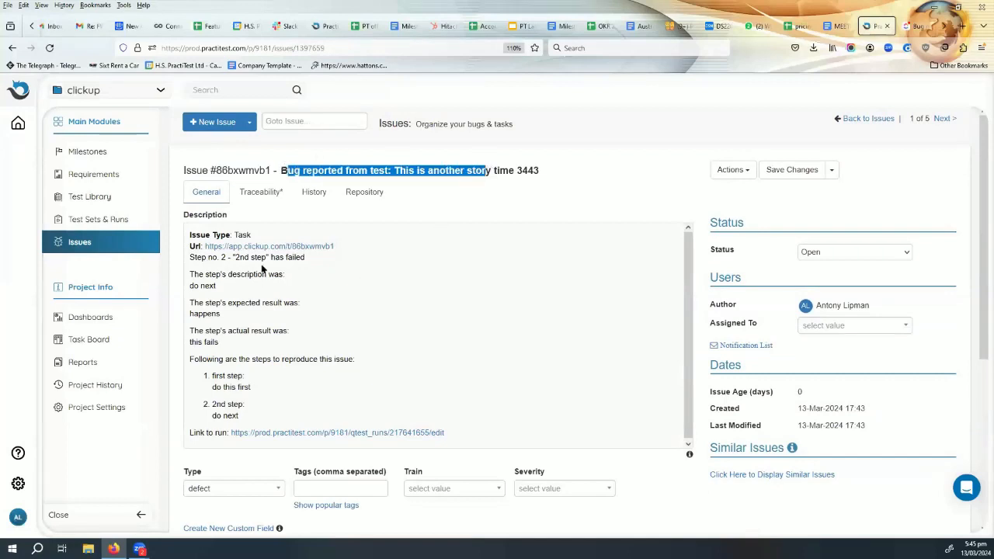
{"action": "left_click_drag", "start_coordinate": [258, 239], "coordinate": [235, 235]}
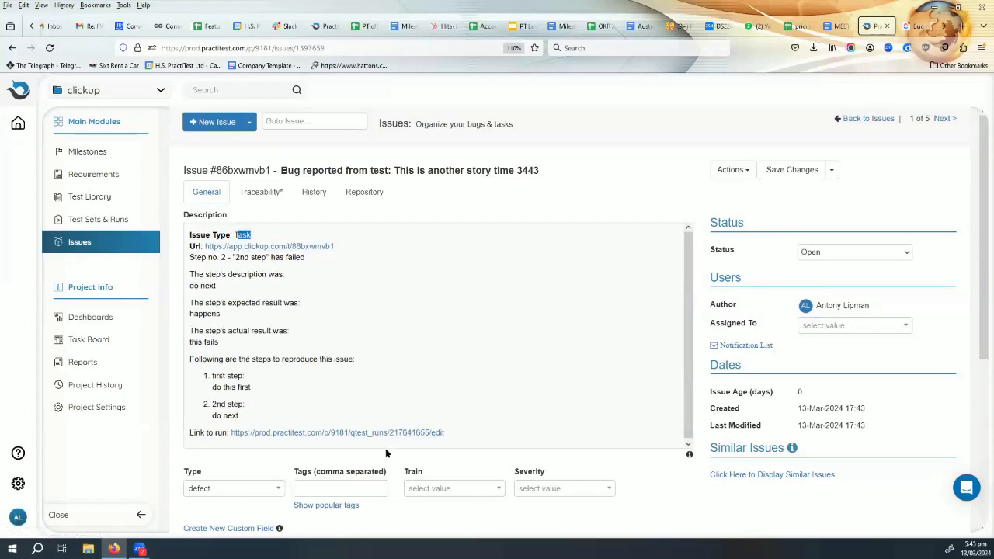
{"action": "scroll", "coordinate": [705, 516], "scroll_direction": "down", "scroll_amount": 5}
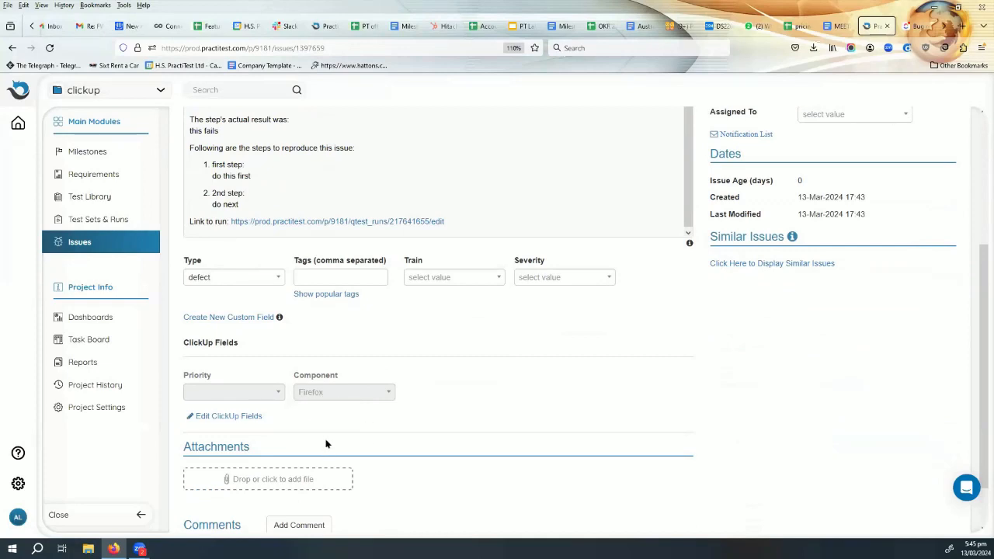
{"action": "scroll", "coordinate": [549, 384], "scroll_direction": "up", "scroll_amount": 3}
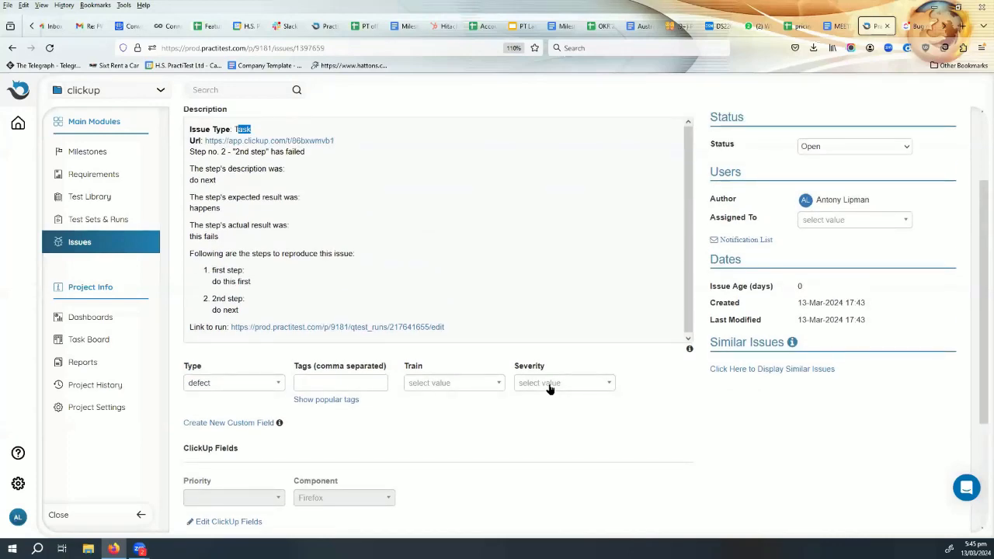
{"action": "scroll", "coordinate": [550, 384], "scroll_direction": "down", "scroll_amount": 2}
{"action": "scroll", "coordinate": [549, 383], "scroll_direction": "up", "scroll_amount": 2}
{"action": "scroll", "coordinate": [504, 378], "scroll_direction": "down", "scroll_amount": 4}
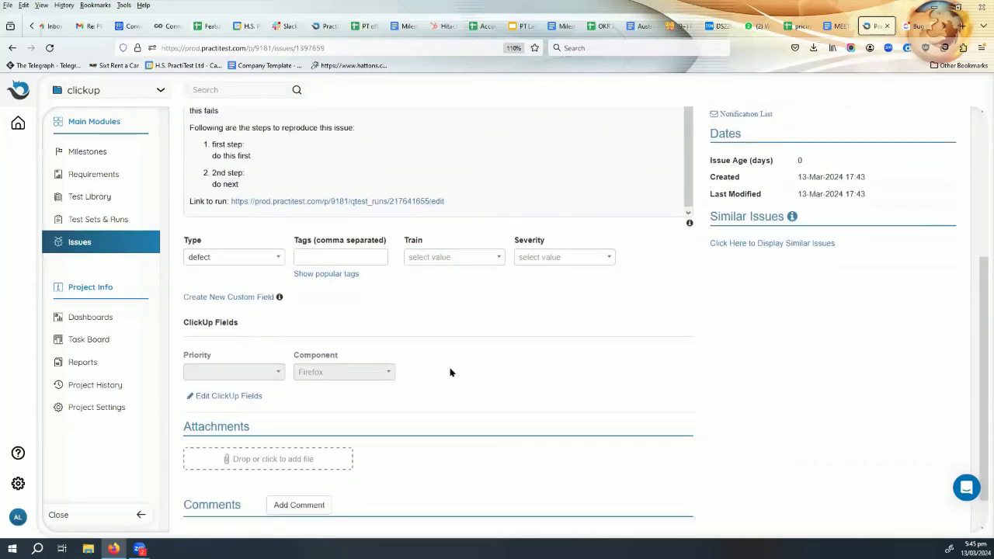
{"action": "scroll", "coordinate": [448, 370], "scroll_direction": "down", "scroll_amount": 1}
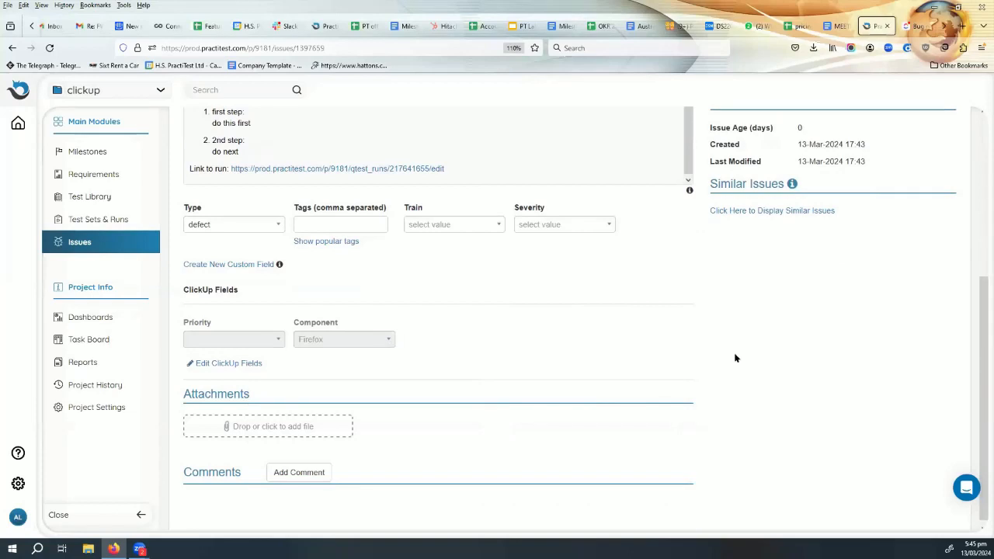
{"action": "scroll", "coordinate": [736, 357], "scroll_direction": "up", "scroll_amount": 4}
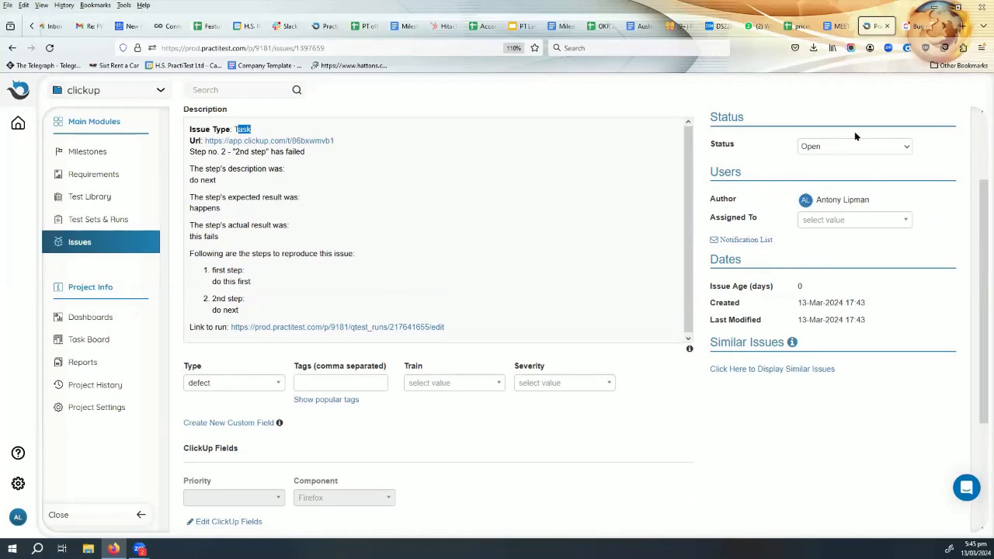
- Check which status options are available for the linked issue in PractiTest
{"action": "left_click", "coordinate": [836, 146]}
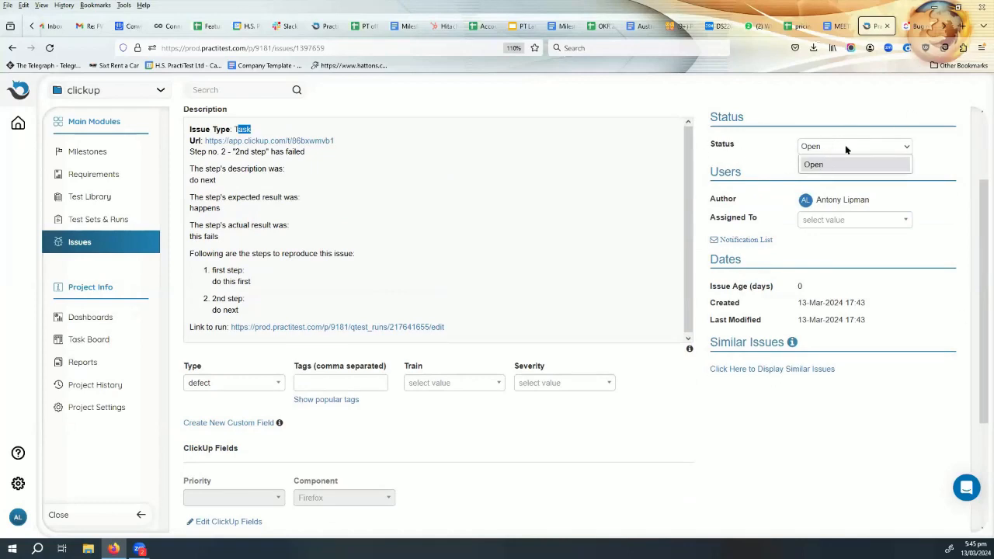
{"action": "left_click", "coordinate": [845, 144]}
{"action": "left_click", "coordinate": [842, 148]}
{"action": "left_click", "coordinate": [844, 170]}
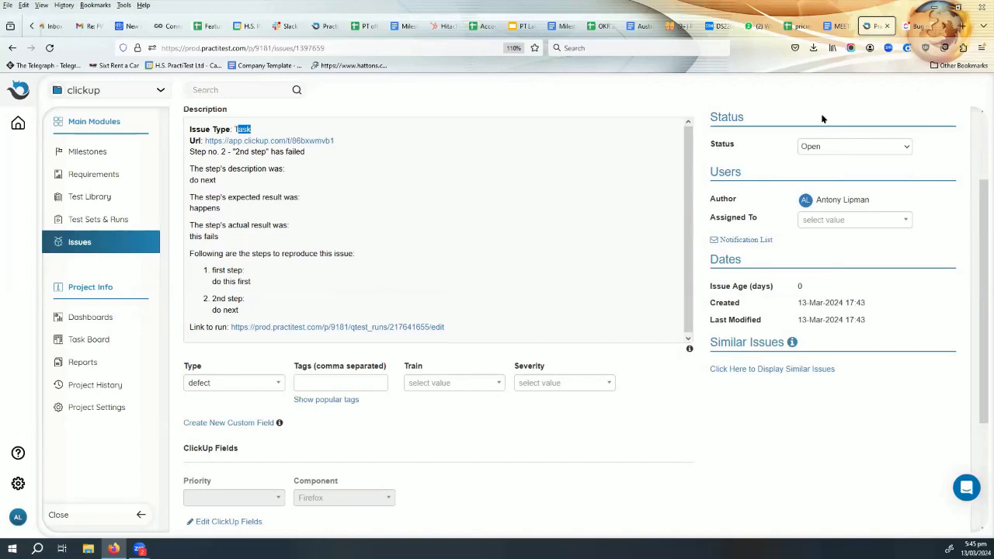
- Switch to the bug's ClickUp task and change its status to Closed
{"action": "left_click", "coordinate": [916, 26]}
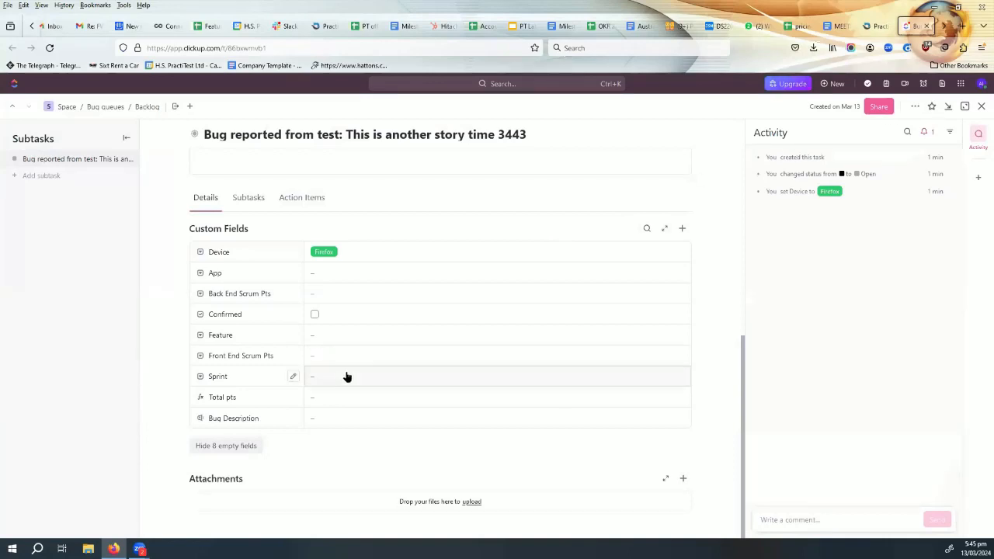
{"action": "scroll", "coordinate": [326, 377], "scroll_direction": "up", "scroll_amount": 4}
{"action": "scroll", "coordinate": [233, 300], "scroll_direction": "up", "scroll_amount": 3}
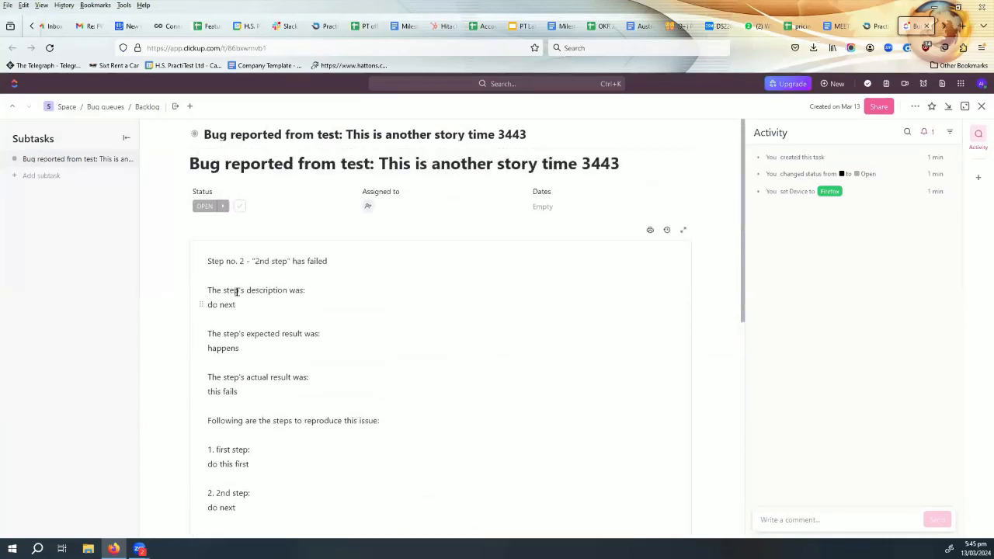
{"action": "left_click", "coordinate": [222, 206]}
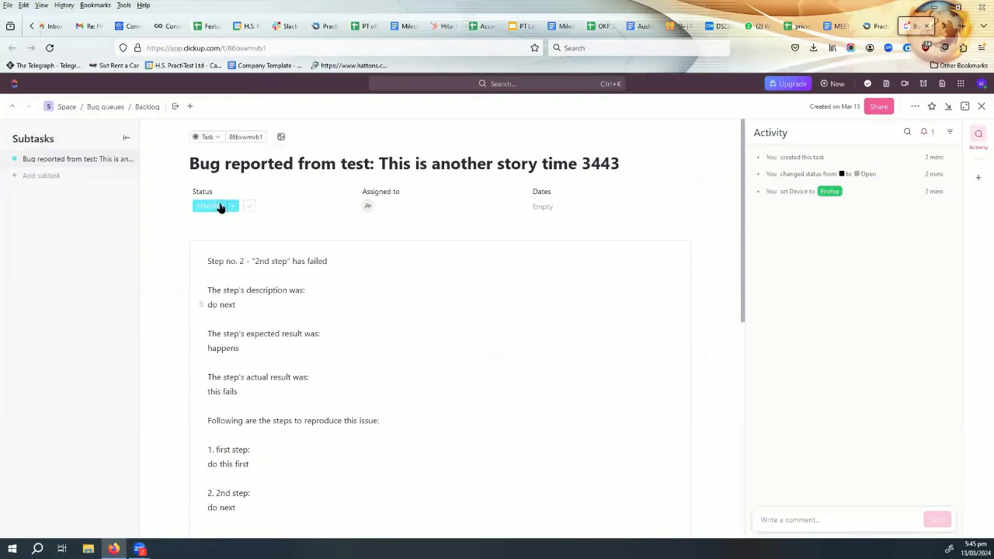
{"action": "left_click", "coordinate": [249, 207]}
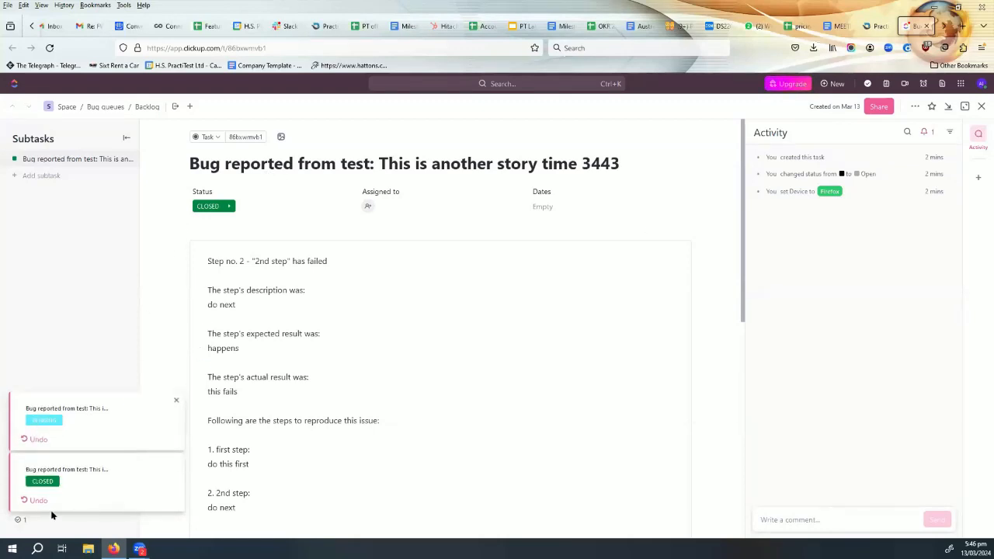
- Return to PractiTest, reload the issue to check its synced status and ID, and open the list of all issues
{"action": "left_click", "coordinate": [876, 27]}
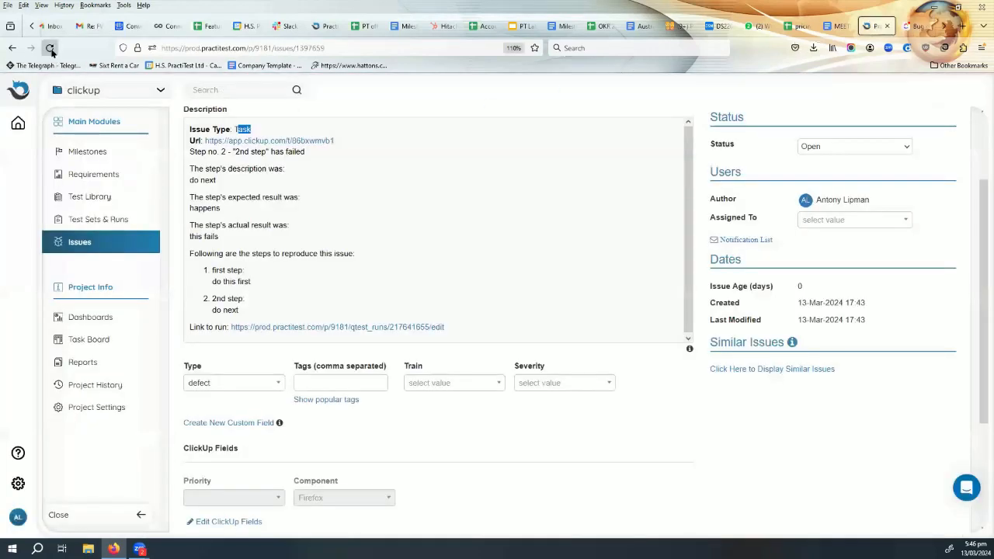
{"action": "left_click", "coordinate": [49, 48]}
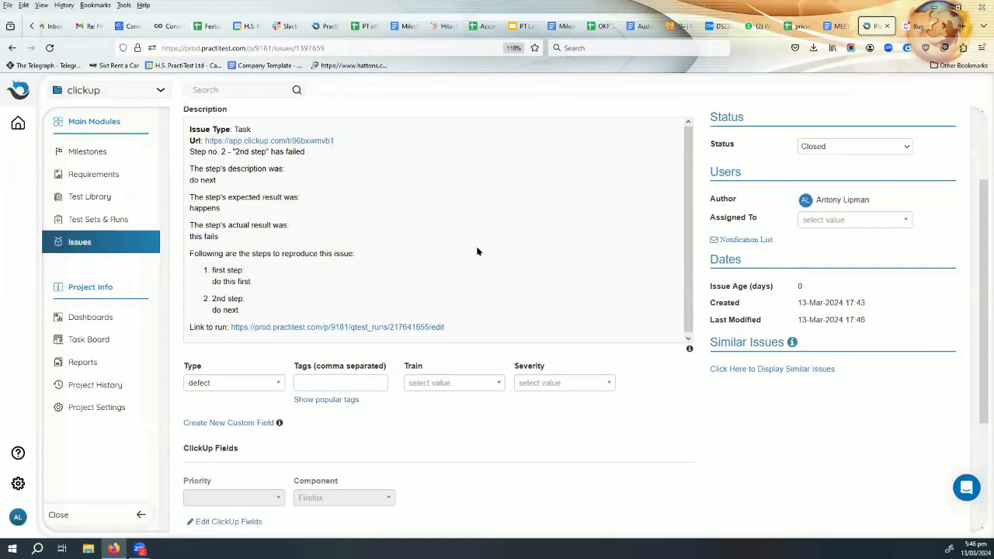
{"action": "scroll", "coordinate": [473, 260], "scroll_direction": "up", "scroll_amount": 3}
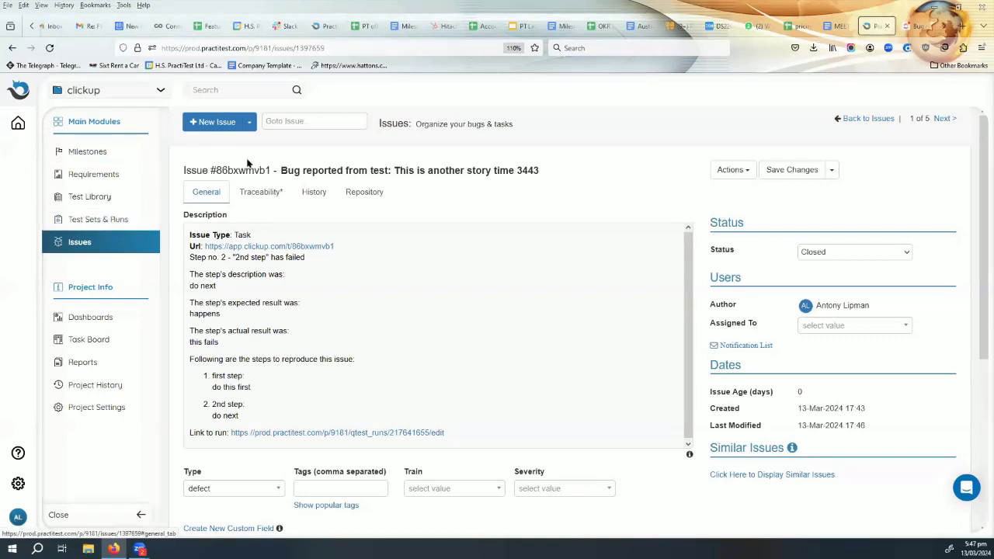
{"action": "left_click_drag", "start_coordinate": [210, 170], "coordinate": [269, 167]}
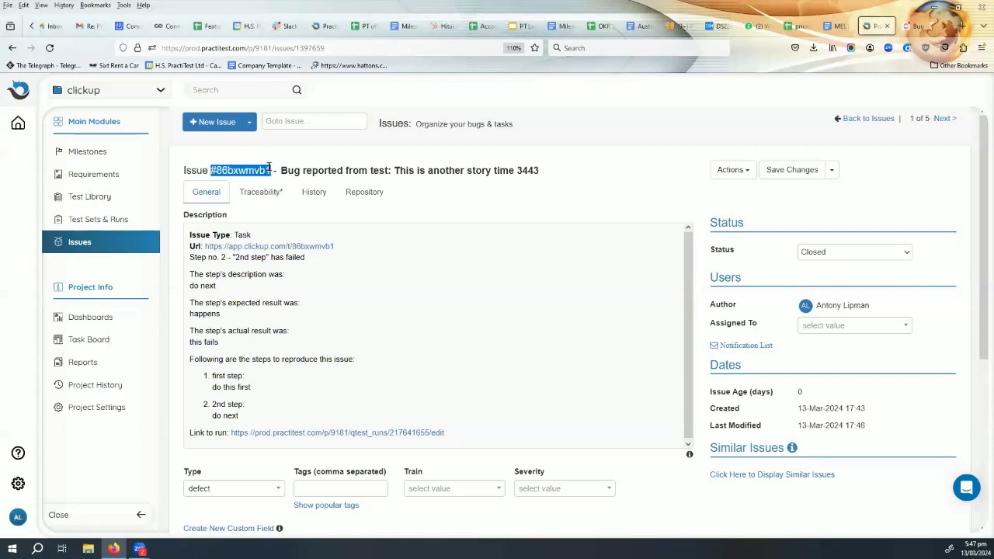
{"action": "left_click", "coordinate": [83, 245]}
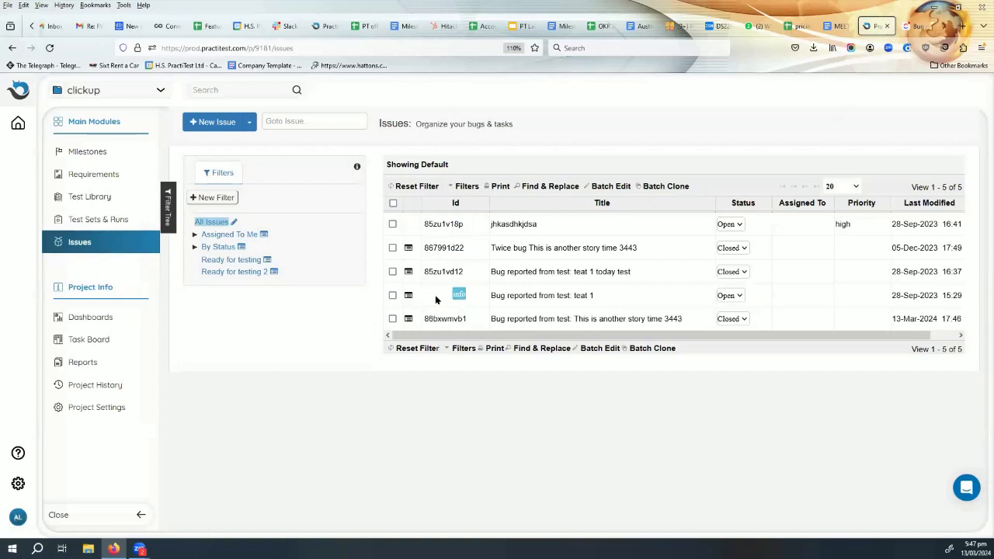
- Switch PractiTest to the account listed directly below the current one
{"action": "left_click", "coordinate": [104, 92]}
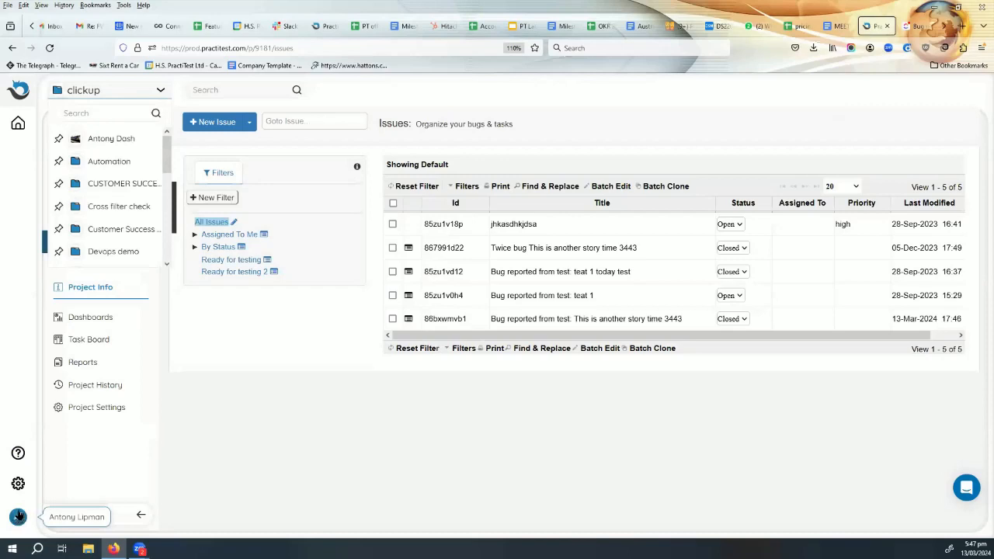
{"action": "left_click", "coordinate": [18, 518]}
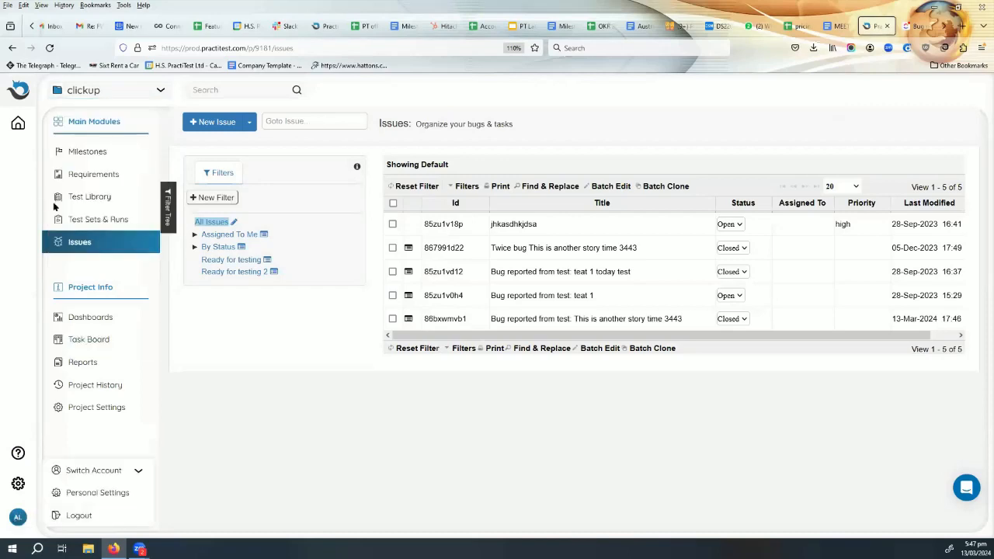
{"action": "left_click", "coordinate": [82, 472]}
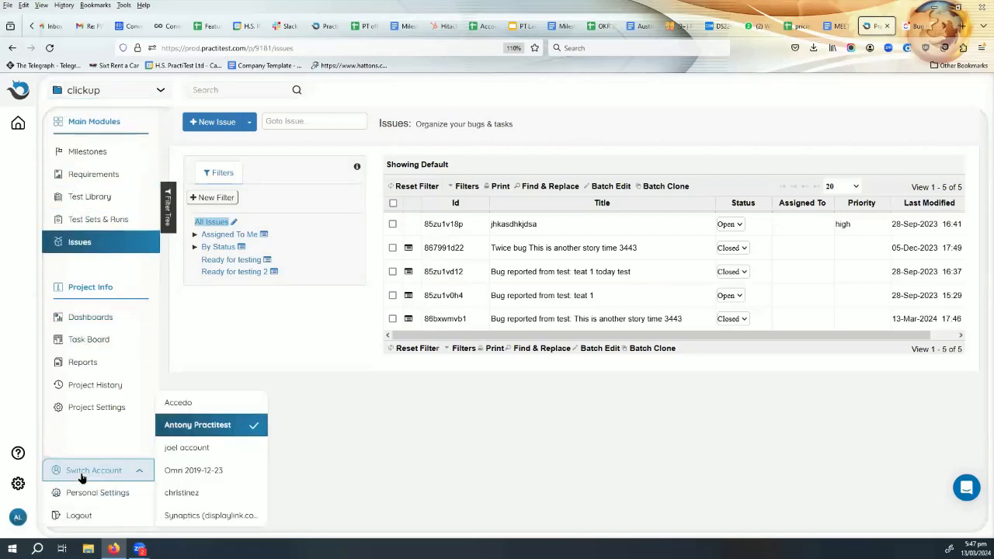
{"action": "left_click", "coordinate": [194, 446]}
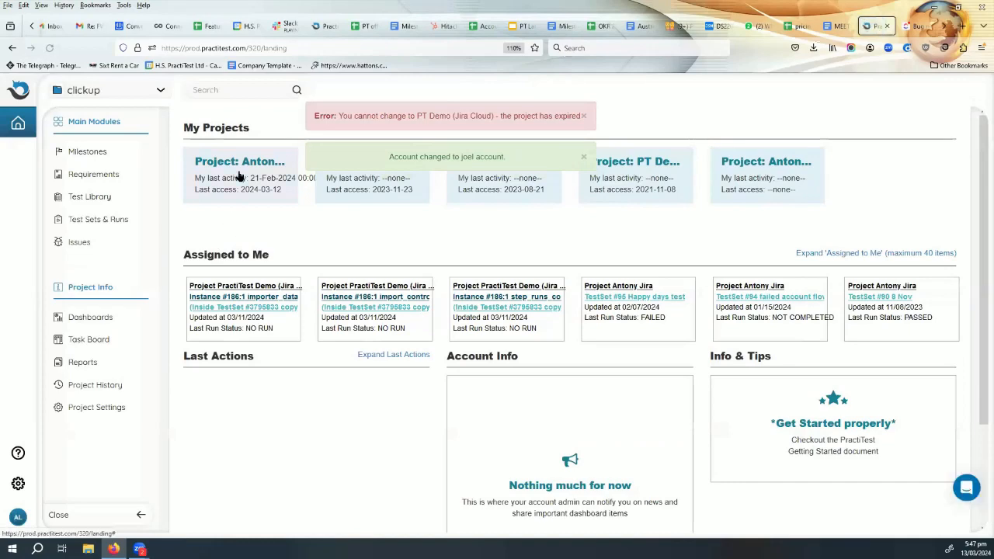
- Open the Jira project's requirements list and examine the testing status of requirement DPP-426
{"action": "mouse_move", "coordinate": [240, 175]}
{"action": "left_click", "coordinate": [233, 198]}
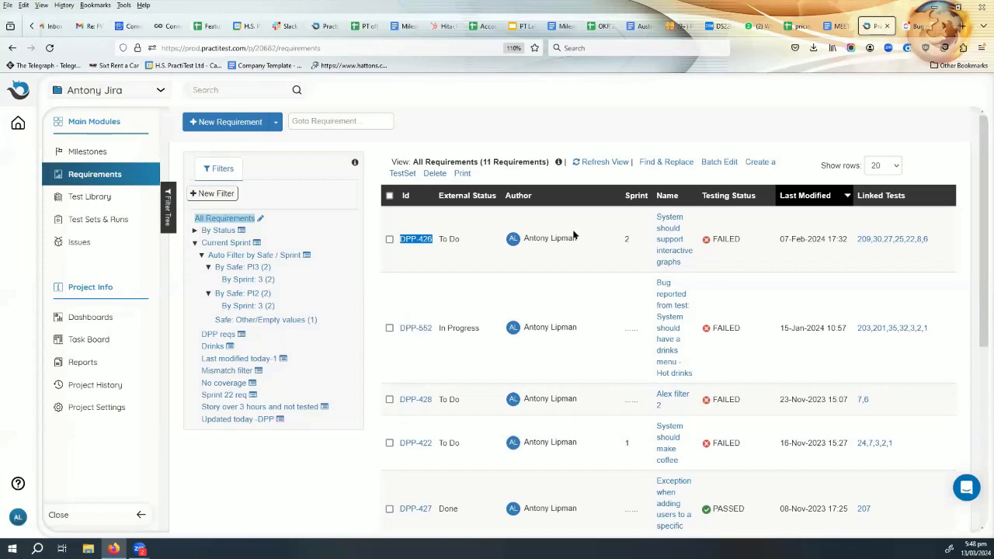
{"action": "left_click", "coordinate": [743, 237]}
{"action": "left_click_drag", "start_coordinate": [738, 239], "coordinate": [696, 245]}
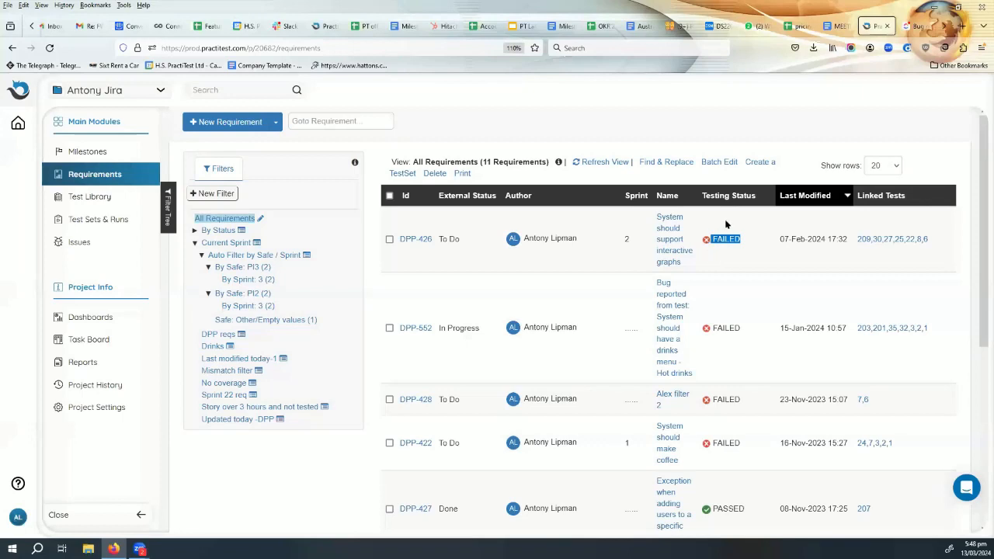
- Check the testing status of requirement DPP-426 again and open the list of all tests in the Test Library
{"action": "left_click_drag", "start_coordinate": [747, 239], "coordinate": [712, 238]}
{"action": "left_click", "coordinate": [741, 240]}
{"action": "left_click_drag", "start_coordinate": [741, 240], "coordinate": [702, 241]}
{"action": "left_click", "coordinate": [659, 234]}
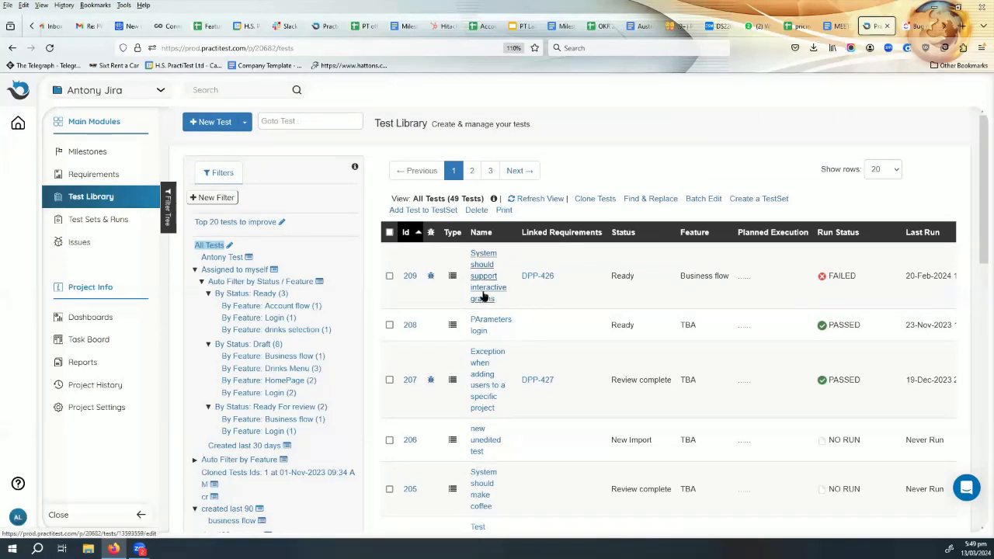
- Open the test set "failed account flow tests" and widen the Type column in its instances table
{"action": "left_click", "coordinate": [91, 222]}
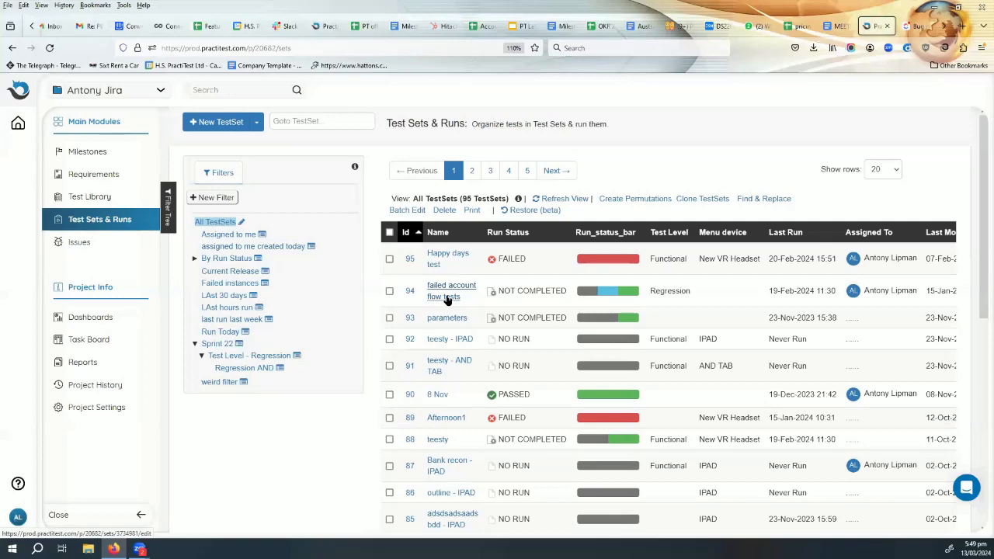
{"action": "left_click", "coordinate": [447, 297]}
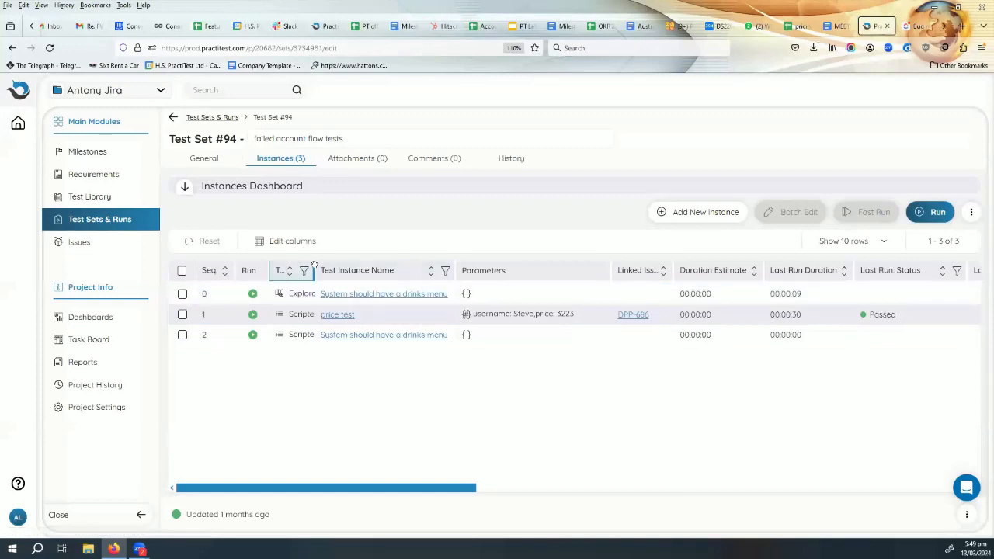
{"action": "left_click_drag", "start_coordinate": [313, 266], "coordinate": [420, 264]}
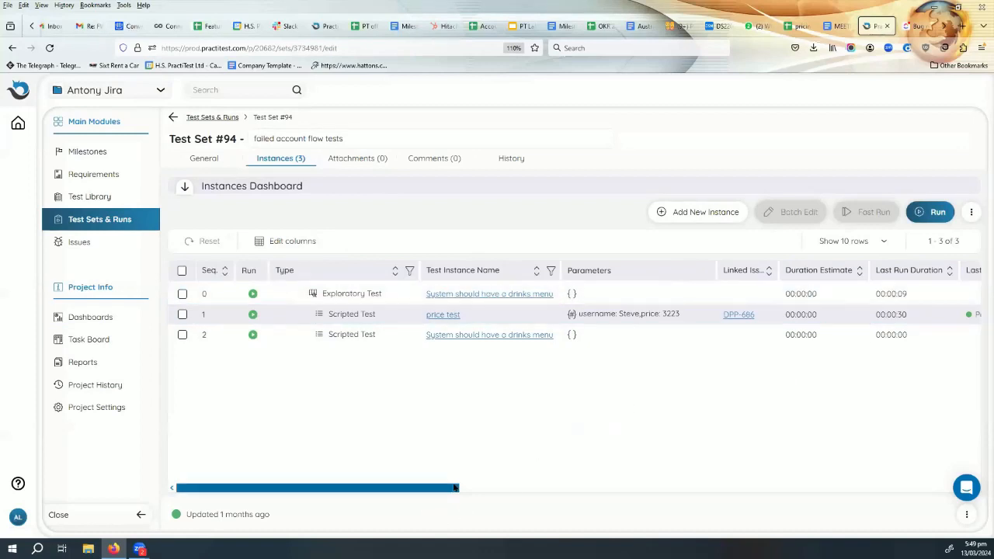
- Reorder the instances table so that the Run Status column sits directly before Linked Issues
{"action": "left_click_drag", "start_coordinate": [454, 483], "coordinate": [587, 481]}
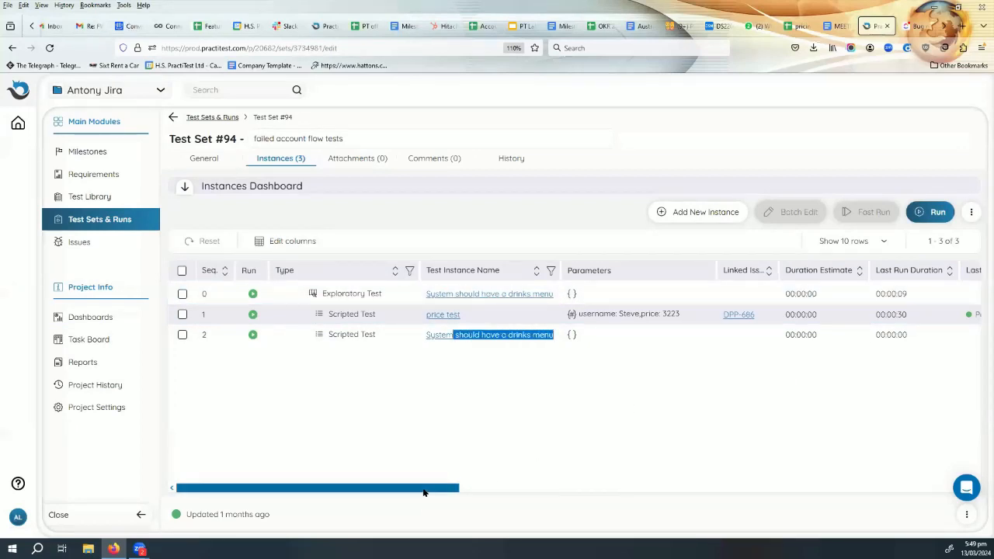
{"action": "left_click_drag", "start_coordinate": [425, 489], "coordinate": [705, 492]}
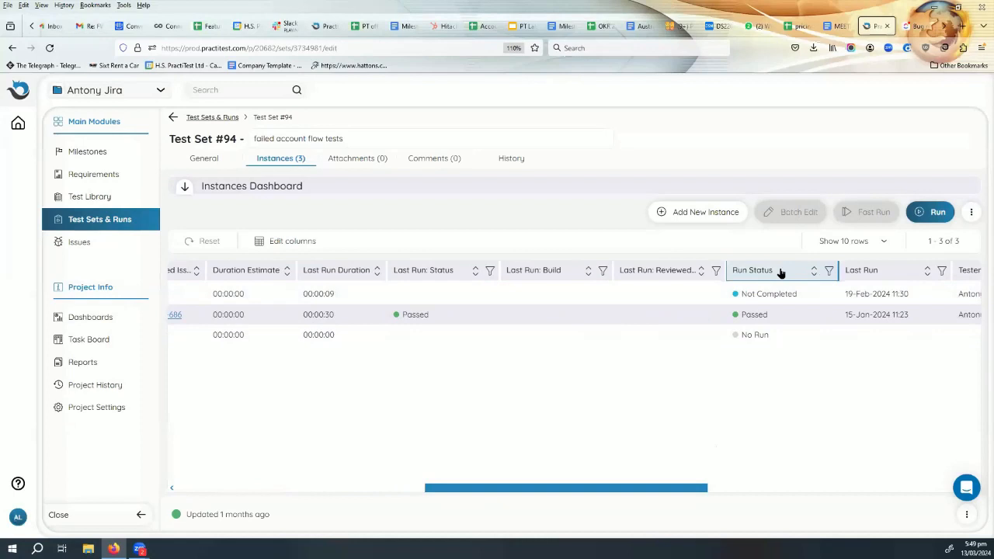
{"action": "left_click", "coordinate": [296, 243]}
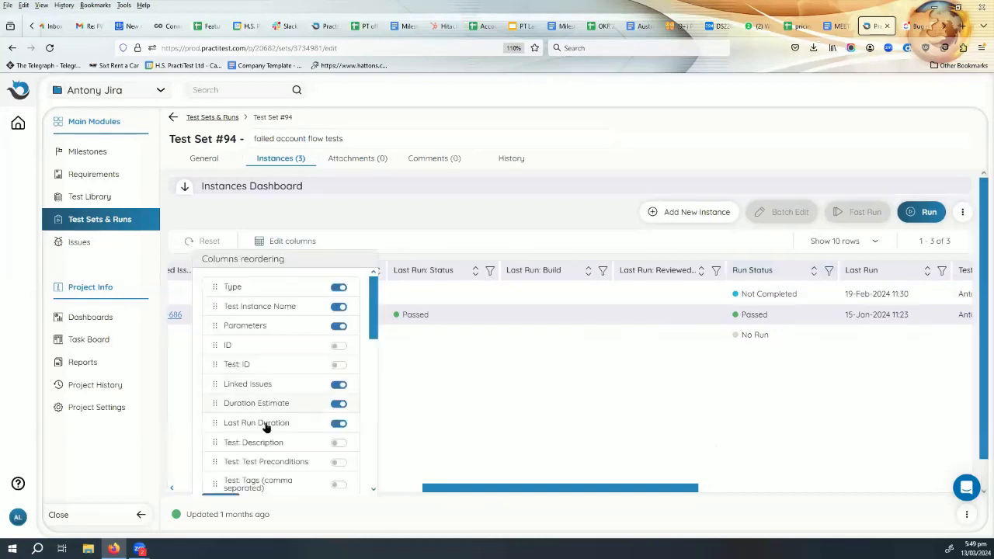
{"action": "scroll", "coordinate": [264, 427], "scroll_direction": "down", "scroll_amount": 3}
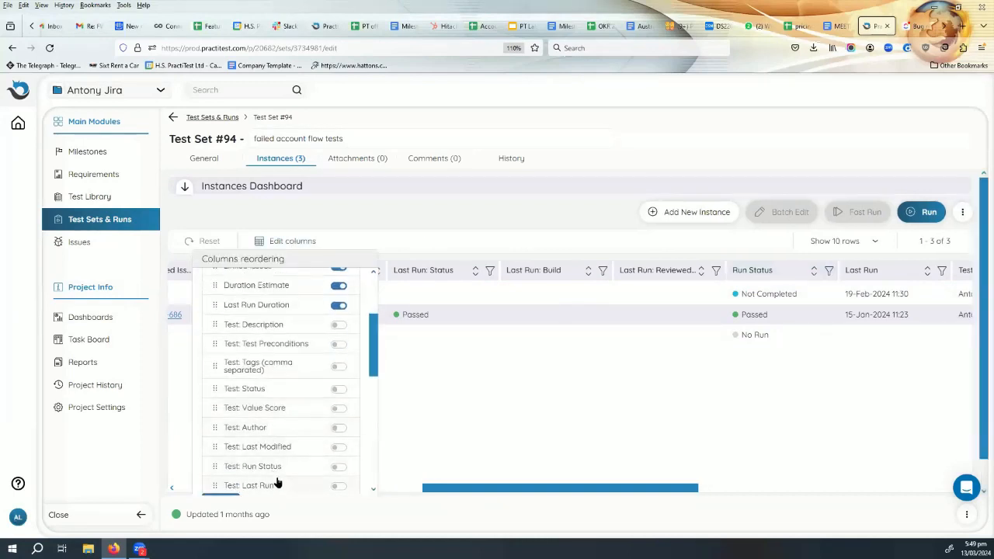
{"action": "scroll", "coordinate": [275, 477], "scroll_direction": "down", "scroll_amount": 3}
{"action": "scroll", "coordinate": [274, 474], "scroll_direction": "up", "scroll_amount": 3}
{"action": "scroll", "coordinate": [274, 470], "scroll_direction": "up", "scroll_amount": 4}
{"action": "scroll", "coordinate": [273, 460], "scroll_direction": "down", "scroll_amount": 1}
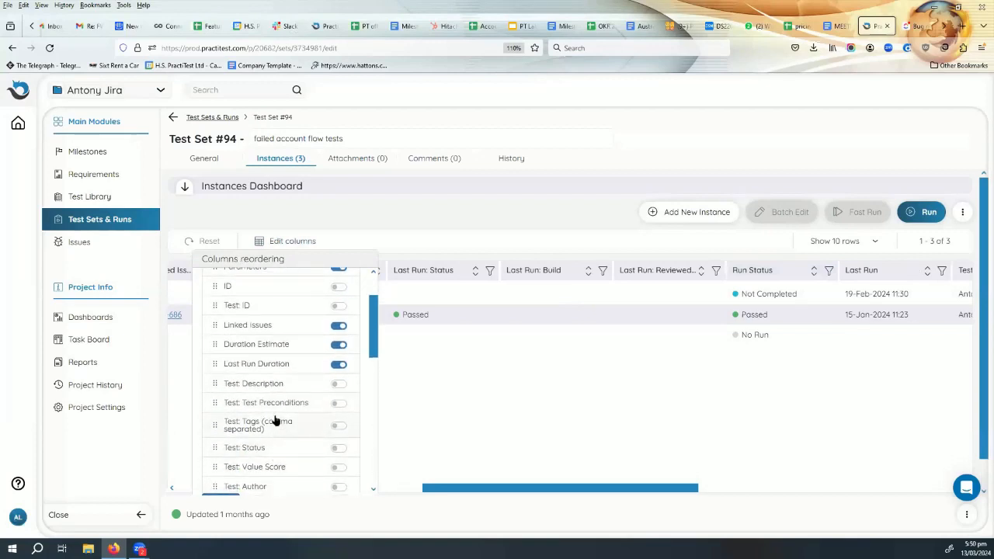
{"action": "scroll", "coordinate": [274, 419], "scroll_direction": "down", "scroll_amount": 1}
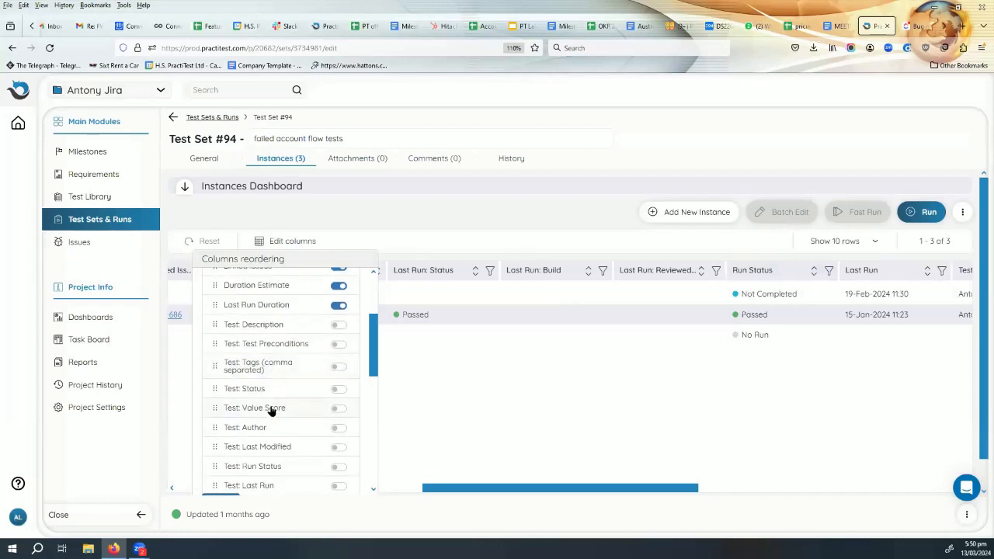
{"action": "scroll", "coordinate": [272, 411], "scroll_direction": "up", "scroll_amount": 3}
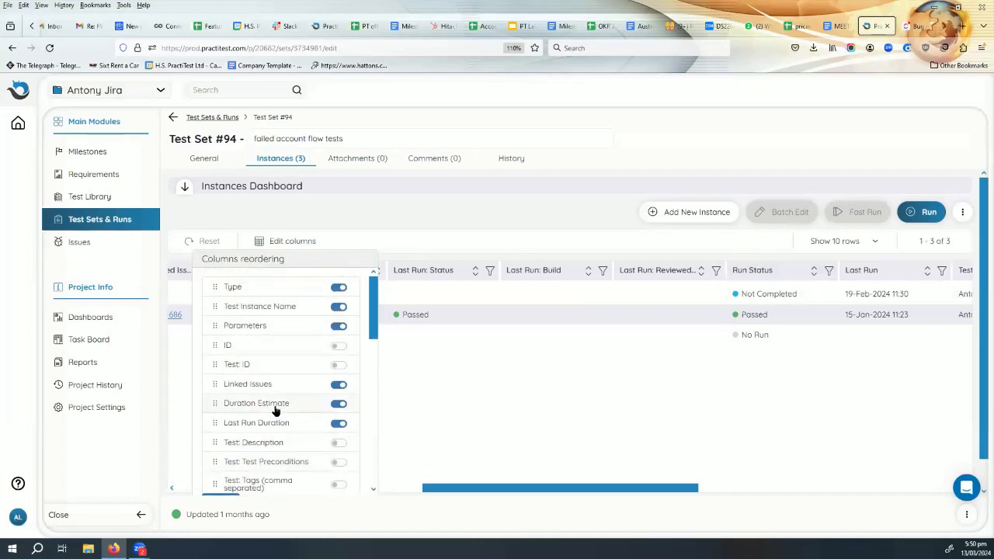
{"action": "scroll", "coordinate": [275, 411], "scroll_direction": "down", "scroll_amount": 5}
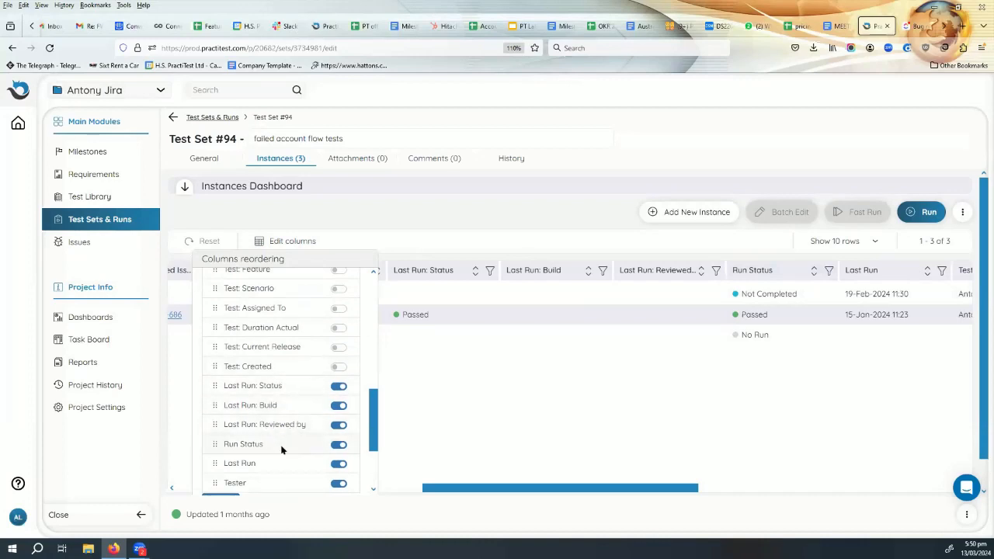
{"action": "left_click_drag", "start_coordinate": [281, 446], "coordinate": [287, 410]}
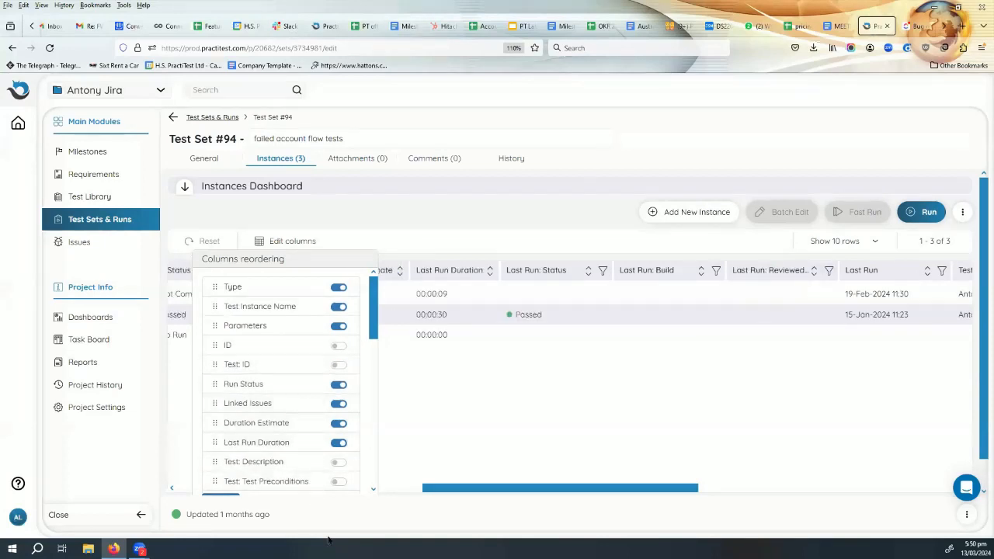
{"action": "left_click", "coordinate": [479, 376]}
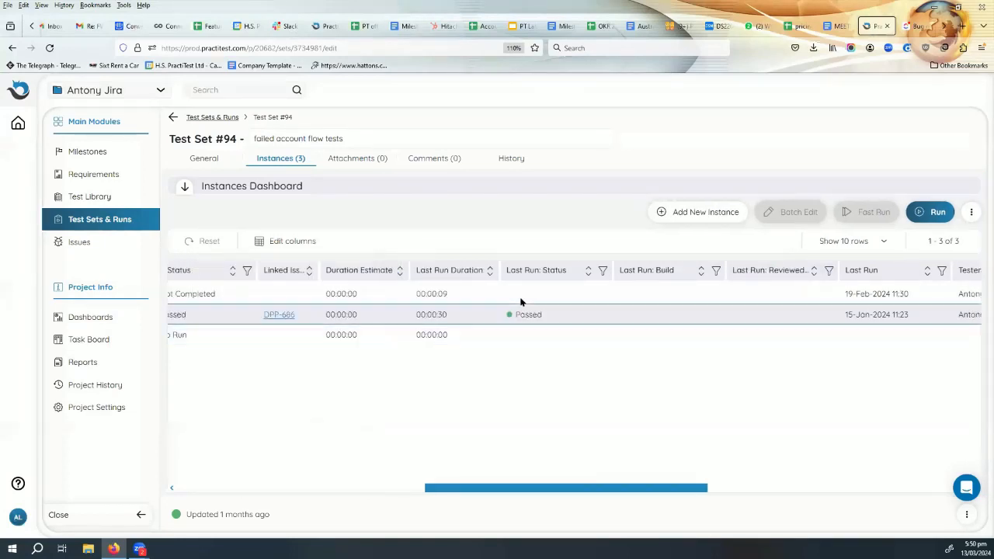
{"action": "left_click_drag", "start_coordinate": [533, 488], "coordinate": [84, 492]}
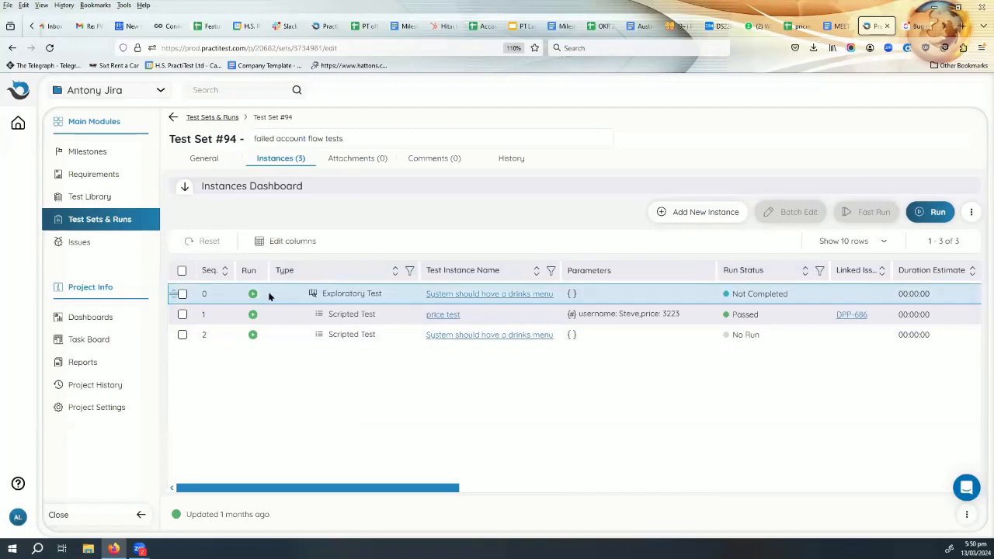
- Open the "price test" instance, go to its test in the Test Library, and check the last run status
{"action": "double_click", "coordinate": [747, 316]}
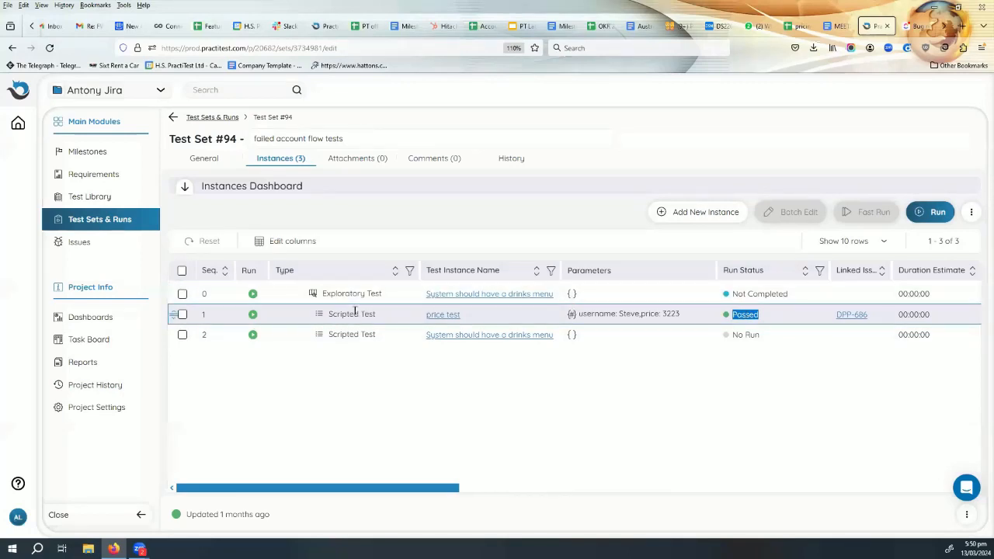
{"action": "left_click", "coordinate": [446, 316]}
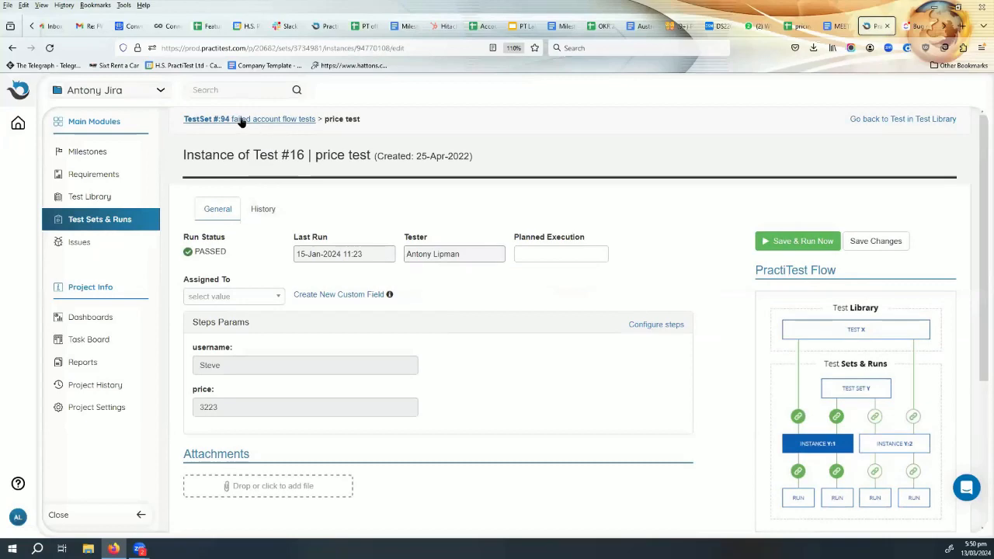
{"action": "left_click", "coordinate": [904, 119]}
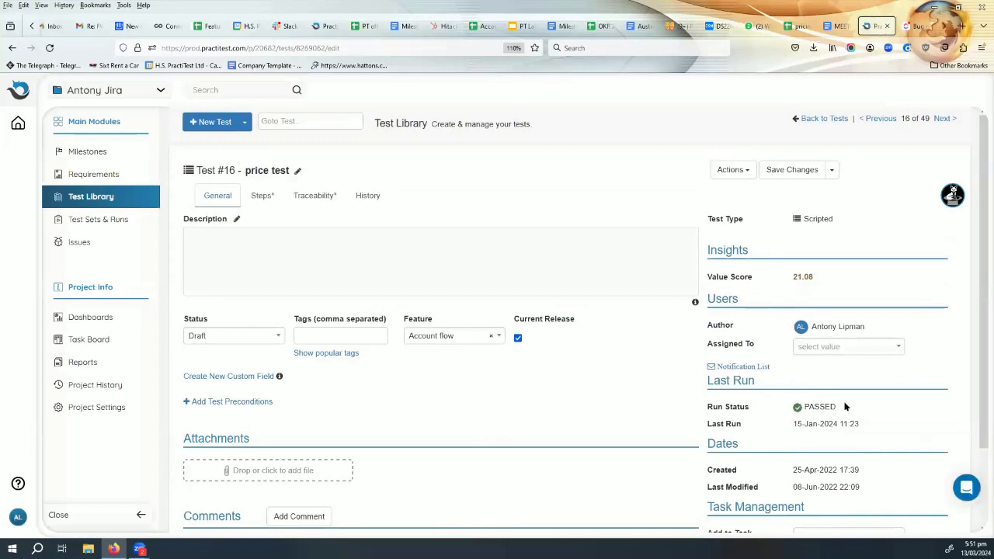
{"action": "left_click_drag", "start_coordinate": [848, 407], "coordinate": [791, 405]}
- Examine the traceability of "price test", including its instances, linked issue and the linked requirement's status
{"action": "left_click", "coordinate": [317, 195]}
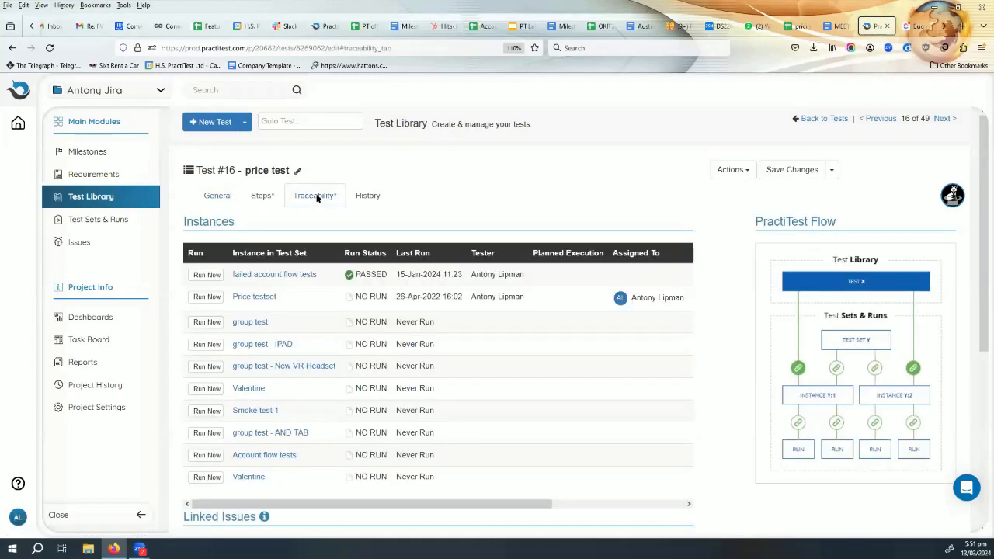
{"action": "scroll", "coordinate": [355, 413], "scroll_direction": "down", "scroll_amount": 4}
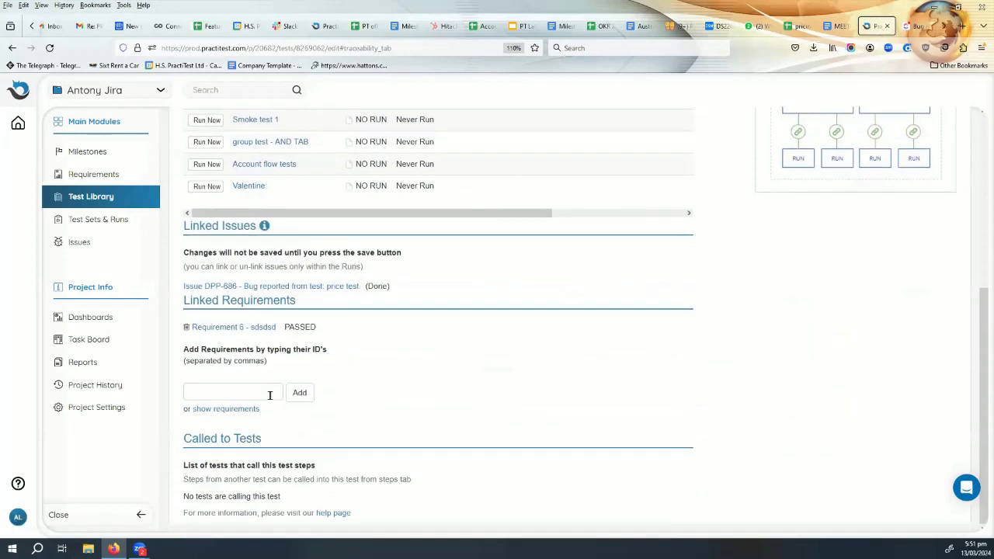
{"action": "left_click_drag", "start_coordinate": [318, 327], "coordinate": [280, 326]}
- Return to the instances of test set 94, look into the exploratory drinks menu instance, and come back to the list
{"action": "left_click", "coordinate": [13, 48]}
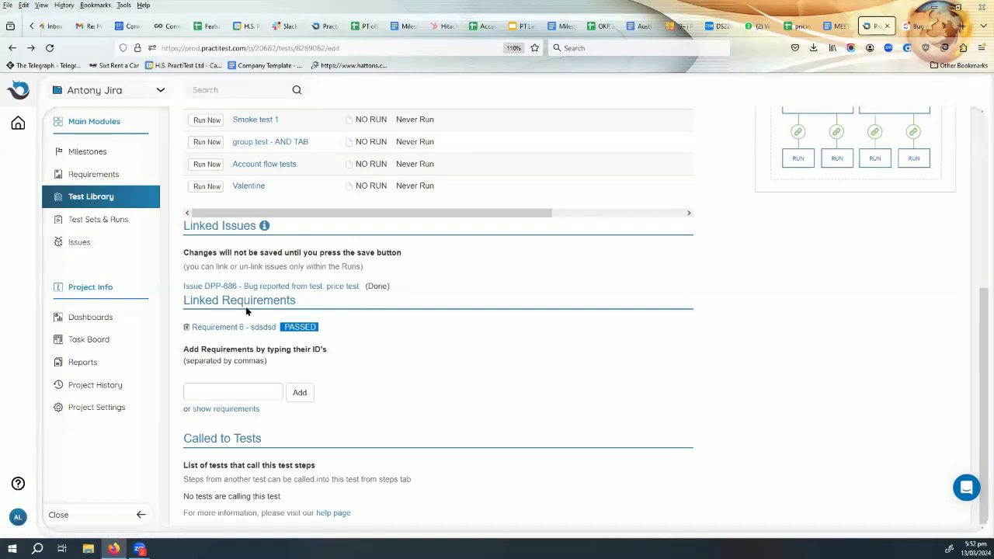
{"action": "scroll", "coordinate": [424, 324], "scroll_direction": "up", "scroll_amount": 5}
{"action": "left_click", "coordinate": [12, 48]}
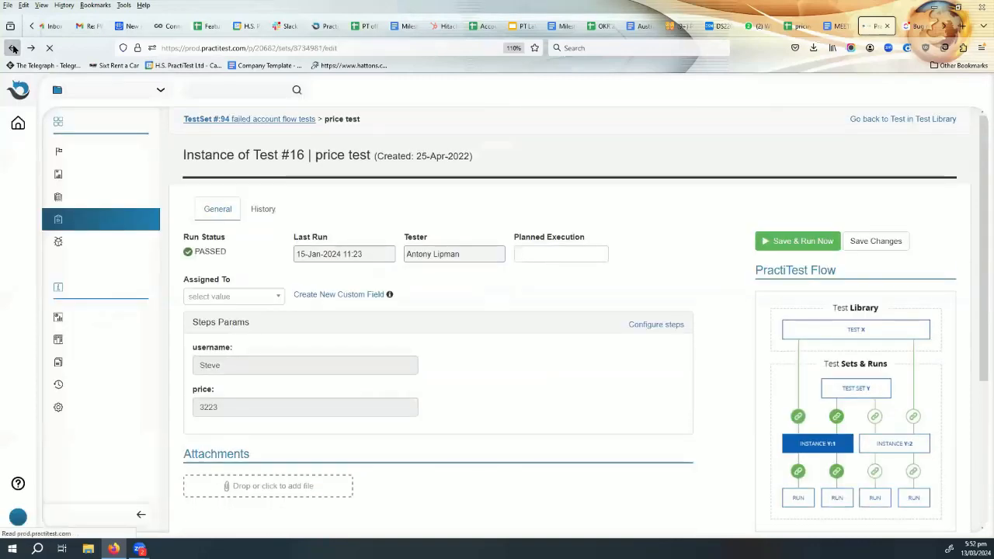
{"action": "left_click", "coordinate": [12, 48]}
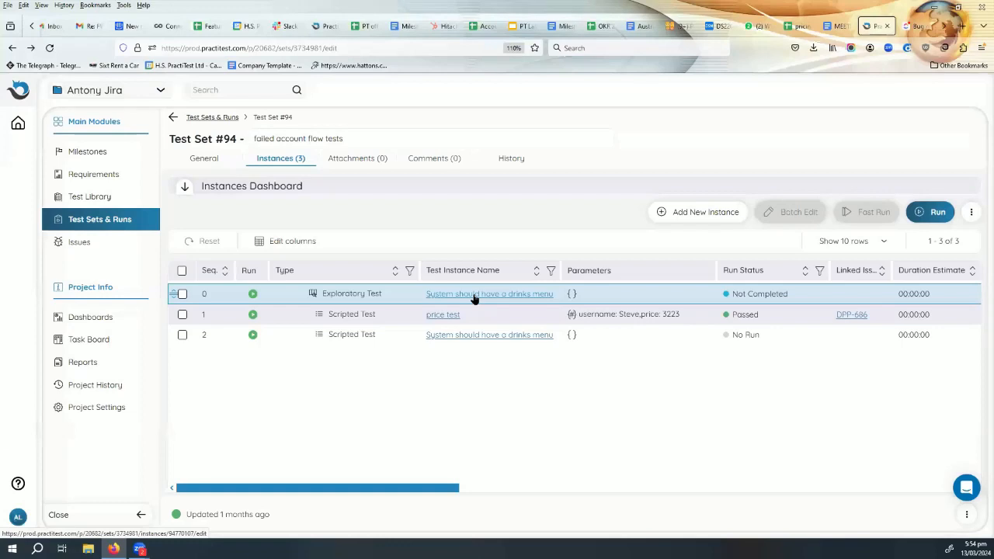
{"action": "left_click", "coordinate": [475, 295]}
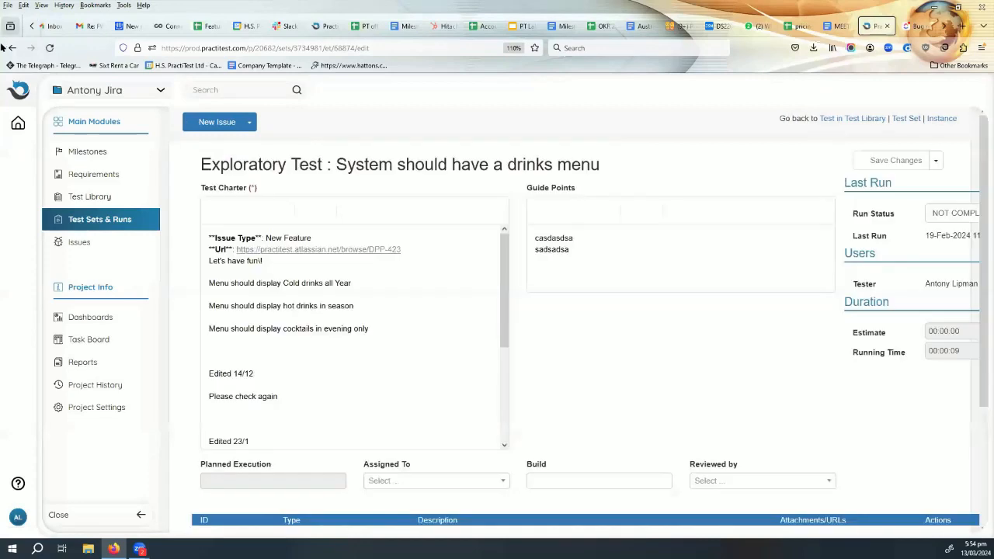
{"action": "left_click", "coordinate": [10, 49]}
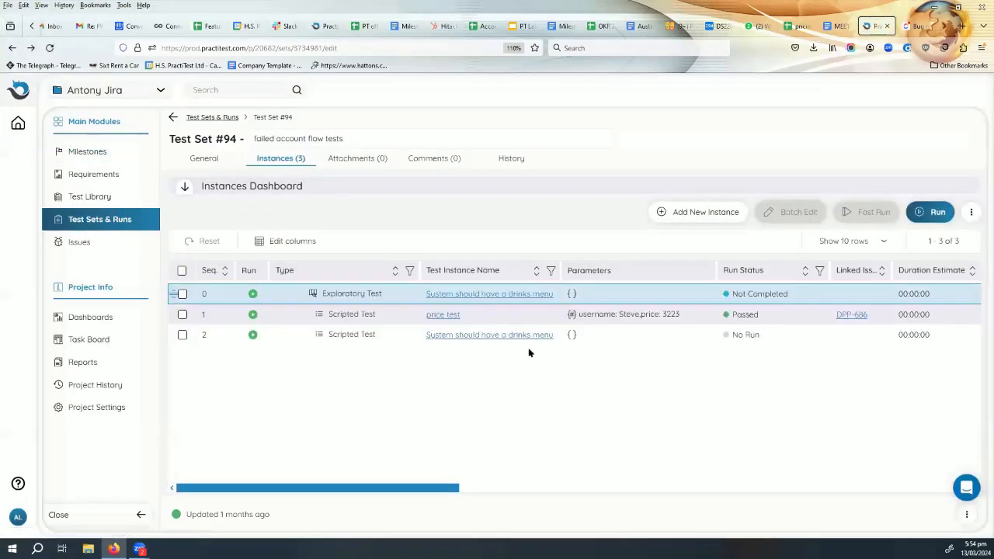
- Open the 15-Jan-2024 11:23 run of the "price test" instance and examine step 1's description and expected result
{"action": "left_click", "coordinate": [438, 317]}
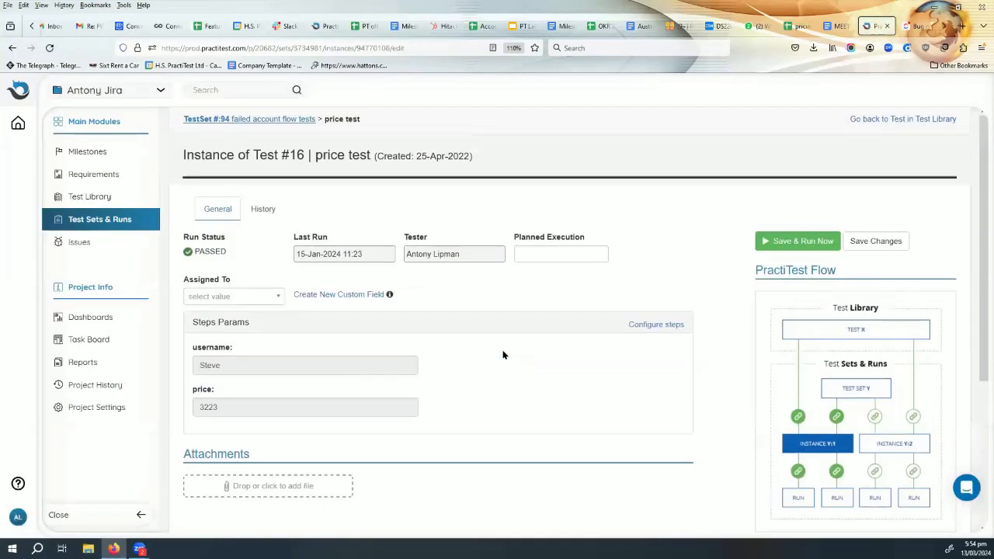
{"action": "scroll", "coordinate": [502, 355], "scroll_direction": "down", "scroll_amount": 5}
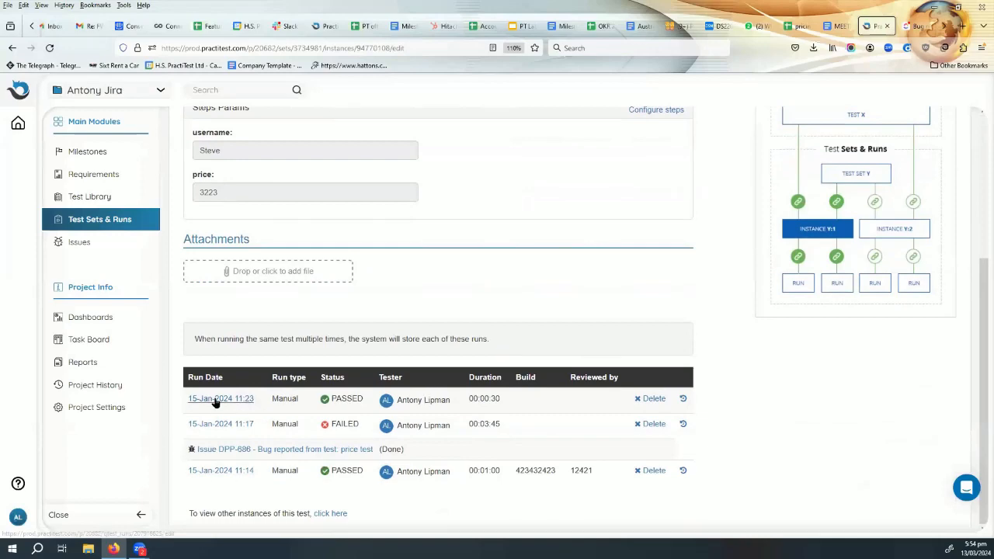
{"action": "left_click", "coordinate": [216, 401]}
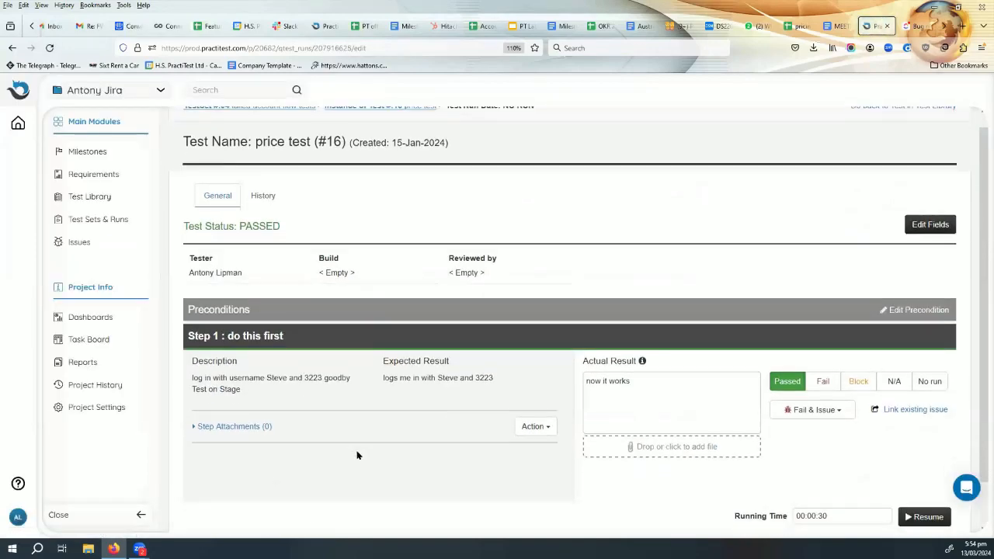
{"action": "scroll", "coordinate": [358, 455], "scroll_direction": "down", "scroll_amount": 1}
{"action": "scroll", "coordinate": [391, 407], "scroll_direction": "up", "scroll_amount": 1}
{"action": "scroll", "coordinate": [391, 407], "scroll_direction": "down", "scroll_amount": 1}
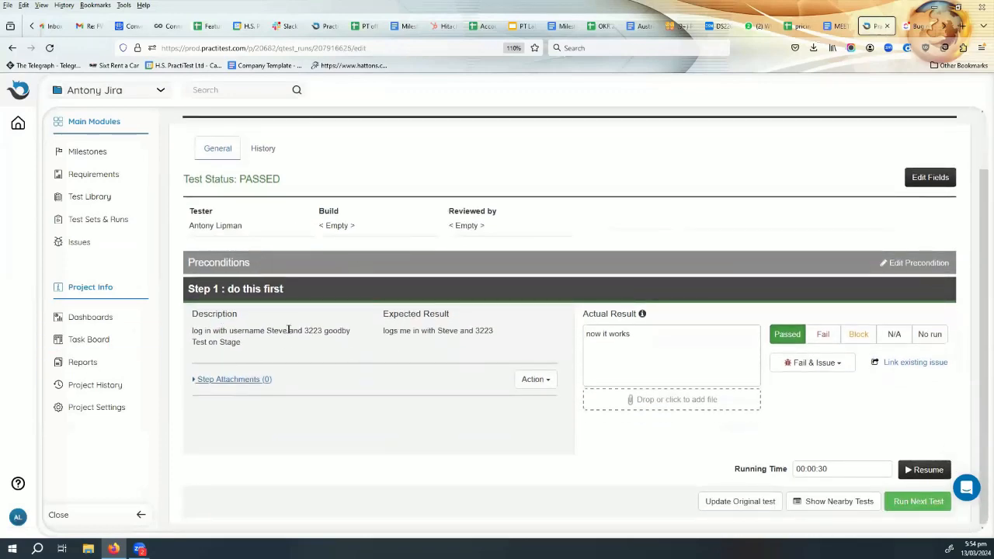
{"action": "left_click_drag", "start_coordinate": [518, 330], "coordinate": [199, 329]}
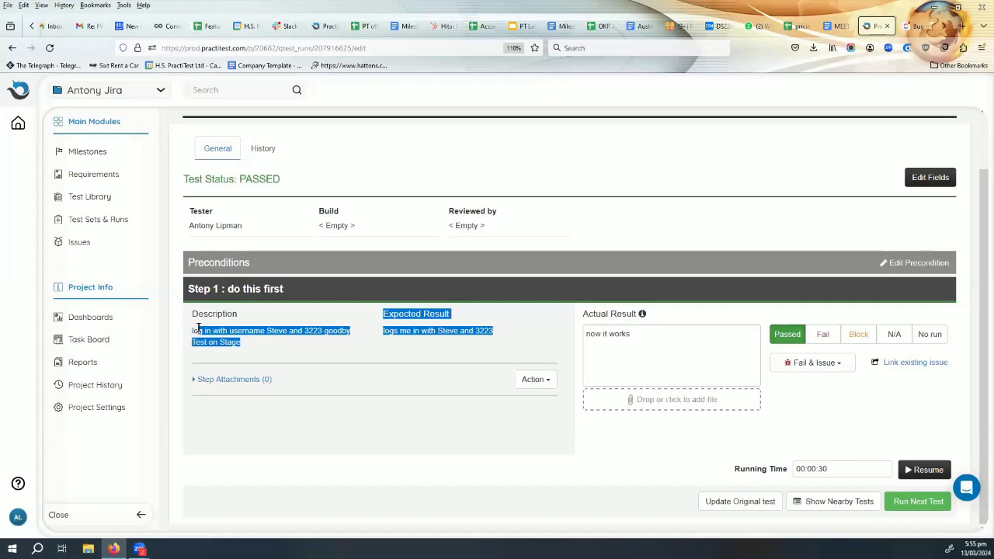
- Search Google for "PY test"
{"action": "left_click", "coordinate": [281, 45]}
{"action": "type", "text": "Pl"}
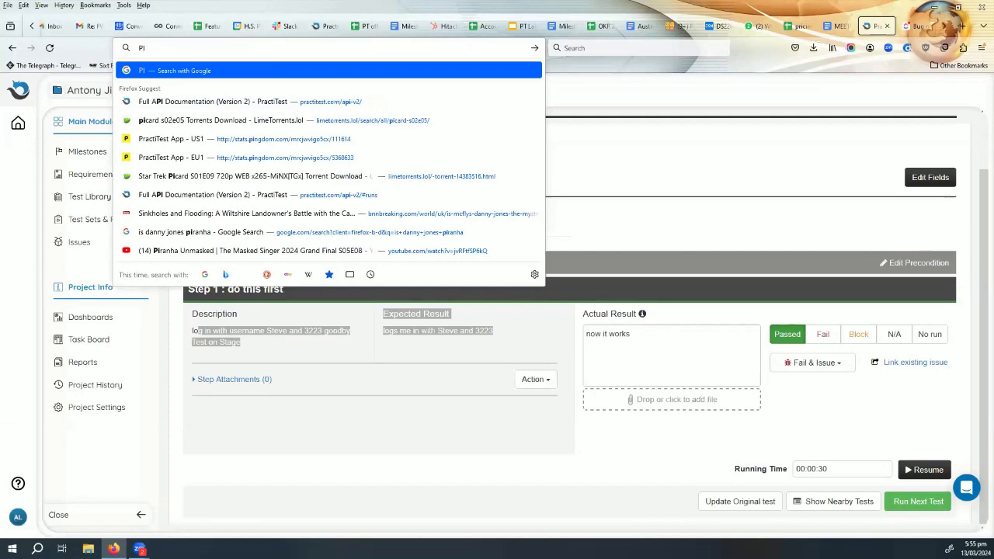
{"action": "type", "text": " test"}
{"action": "key", "text": "Return"}
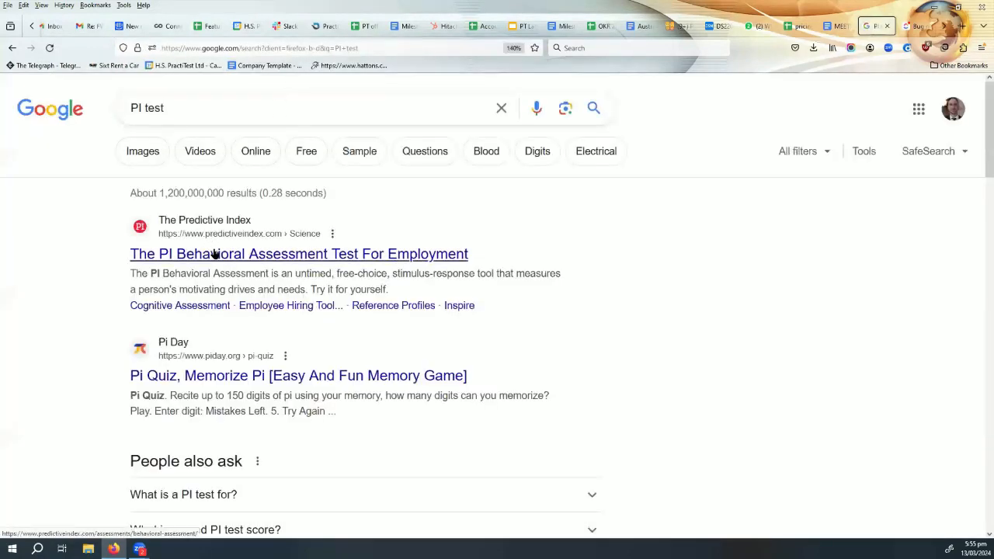
{"action": "left_click", "coordinate": [140, 107]}
{"action": "key", "text": "BackSpace"}
{"action": "type", "text": "Y"}
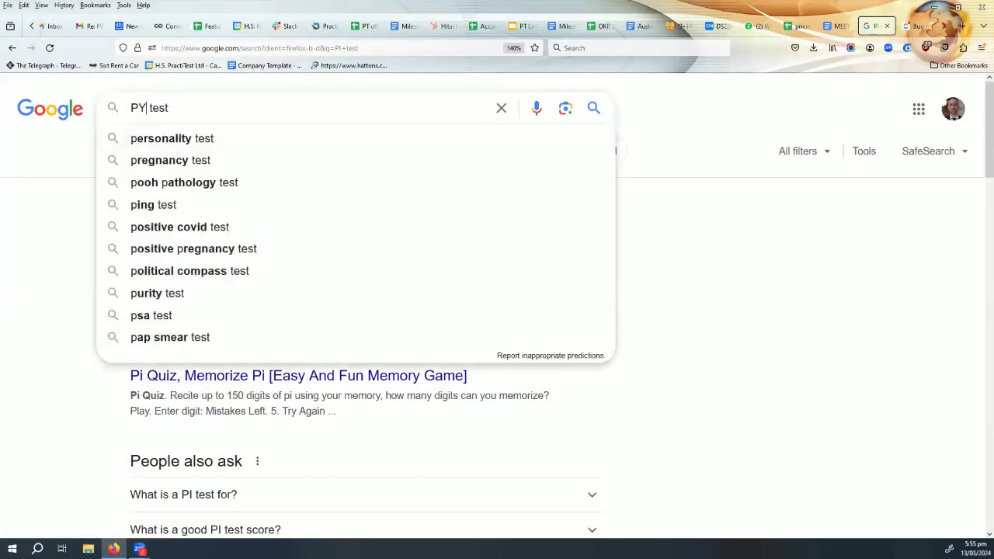
{"action": "key", "text": "Return"}
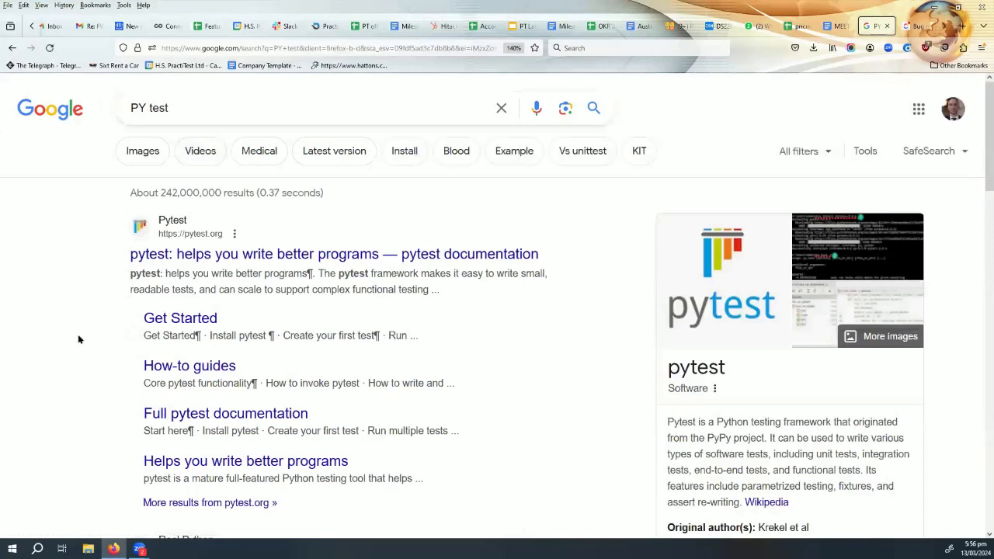
- Refine the Google search to "PY test api" and look through the results
{"action": "left_click", "coordinate": [207, 104]}
{"action": "type", "text": "api"}
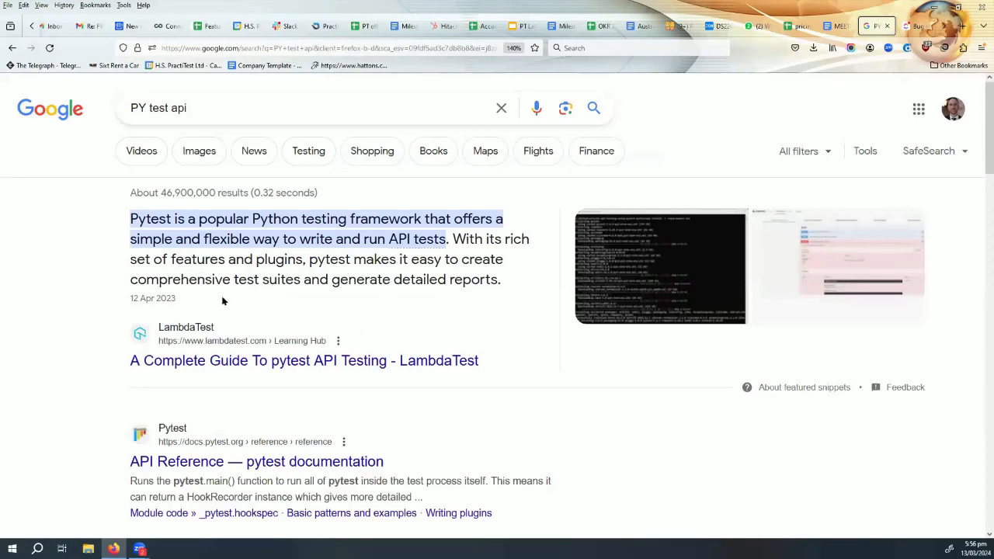
{"action": "scroll", "coordinate": [232, 285], "scroll_direction": "down", "scroll_amount": 2}
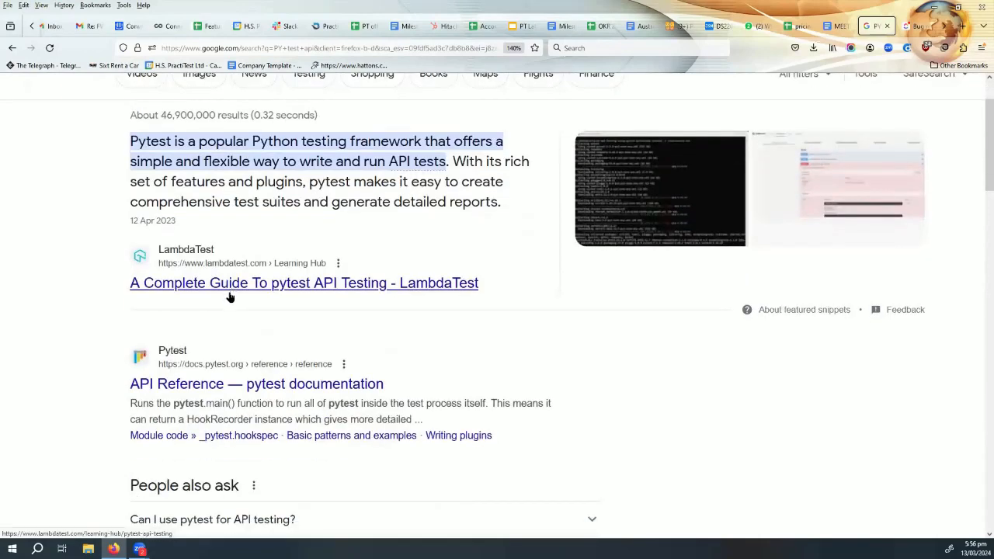
- Open the "API Reference — pytest documentation" search result and look through its functions, marks and fixtures
{"action": "scroll", "coordinate": [230, 308], "scroll_direction": "down", "scroll_amount": 2}
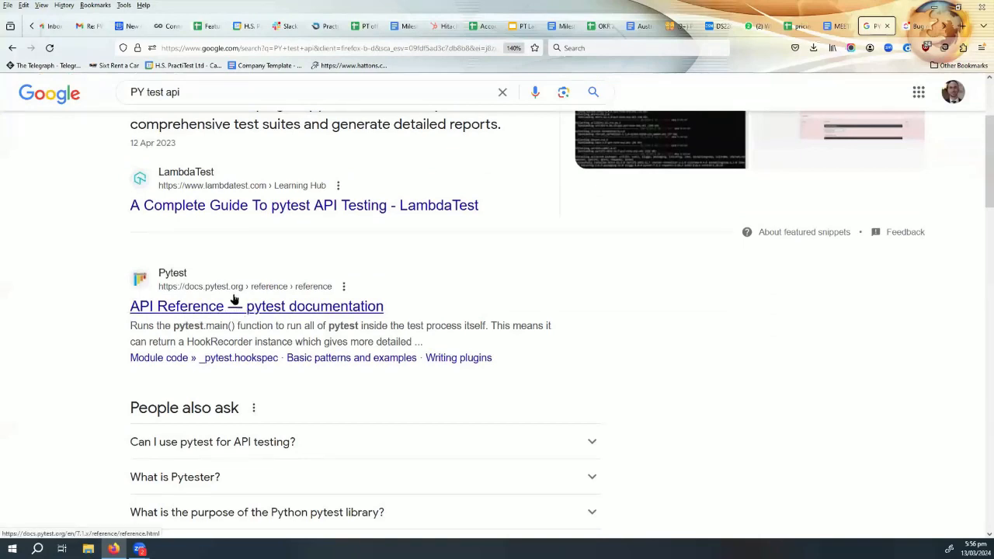
{"action": "left_click", "coordinate": [281, 308]}
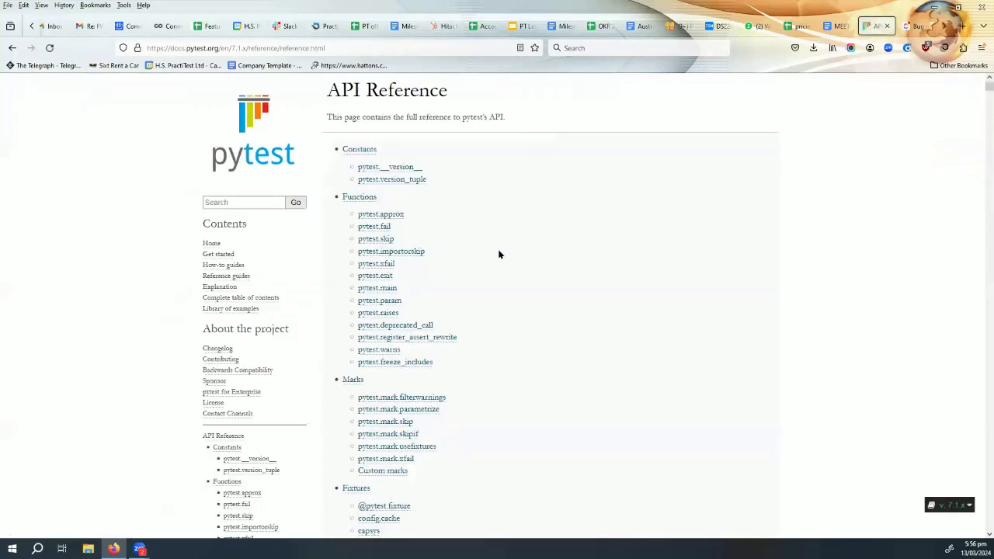
{"action": "scroll", "coordinate": [390, 241], "scroll_direction": "down", "scroll_amount": 3}
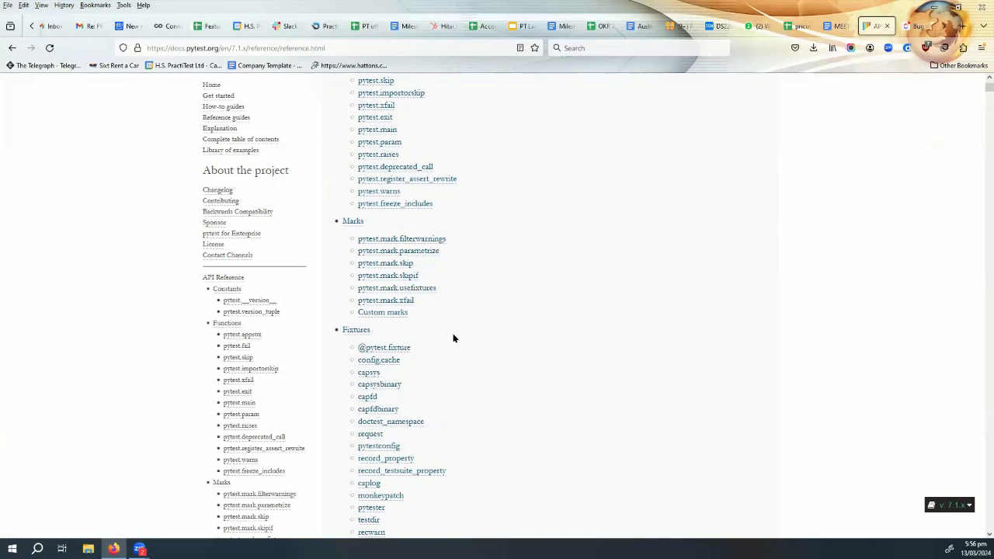
{"action": "scroll", "coordinate": [455, 340], "scroll_direction": "up", "scroll_amount": 1}
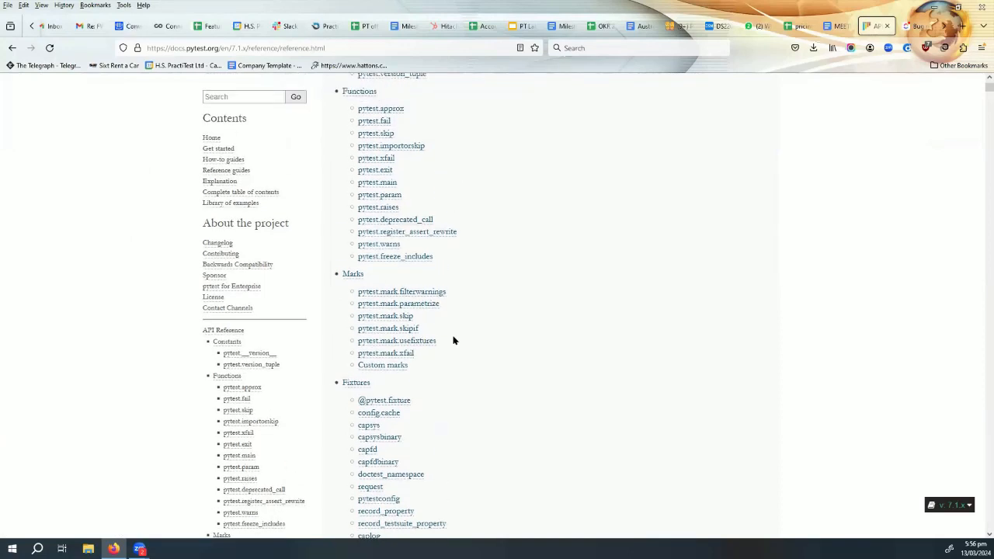
{"action": "scroll", "coordinate": [454, 339], "scroll_direction": "up", "scroll_amount": 2}
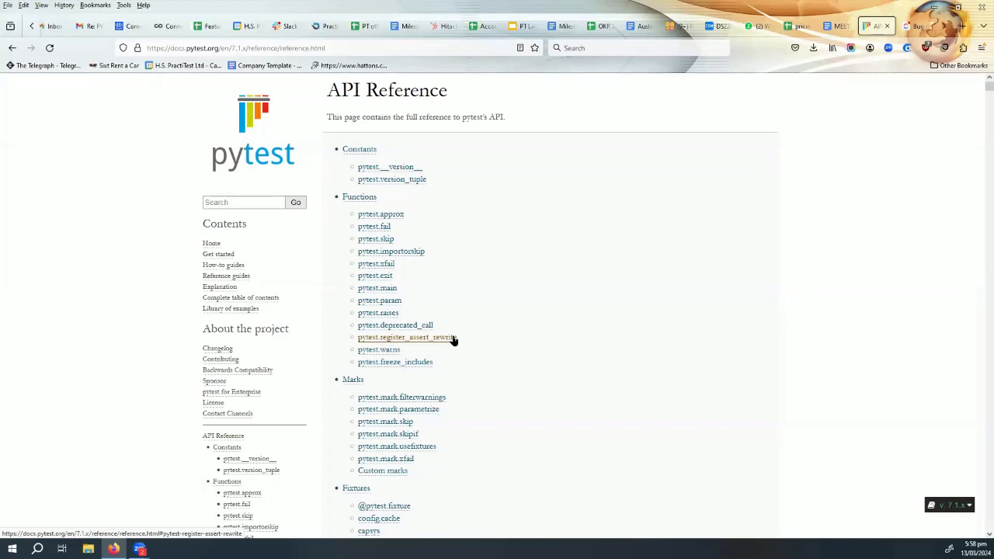
- Go to the practitest.com website and open its Help page
{"action": "left_click", "coordinate": [305, 46]}
{"action": "type", "text": "p"}
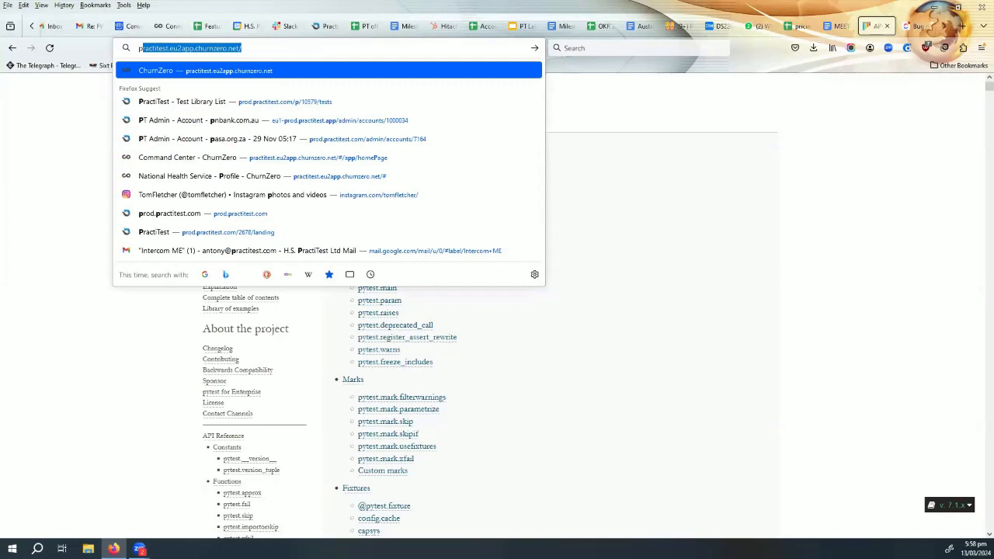
{"action": "type", "text": "ractit"}
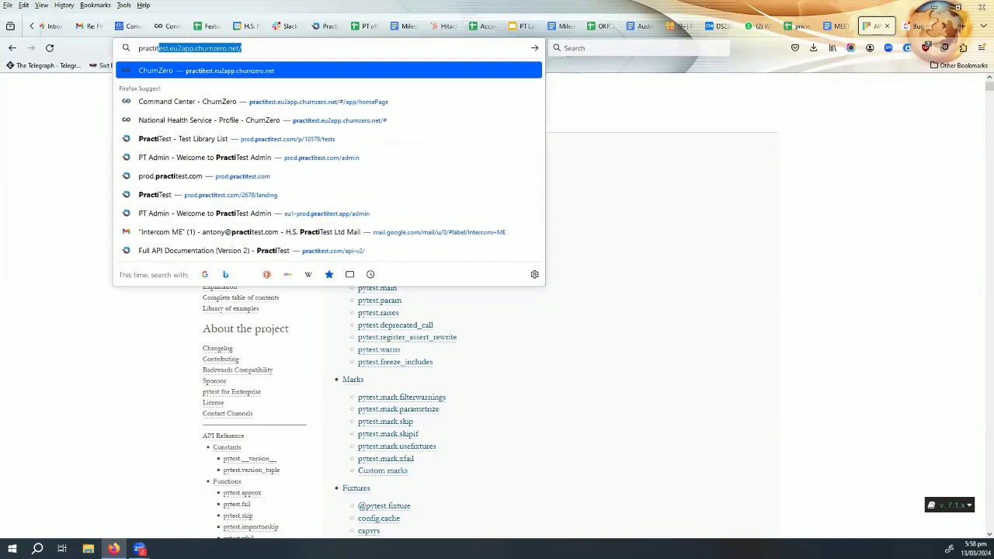
{"action": "type", "text": "est"}
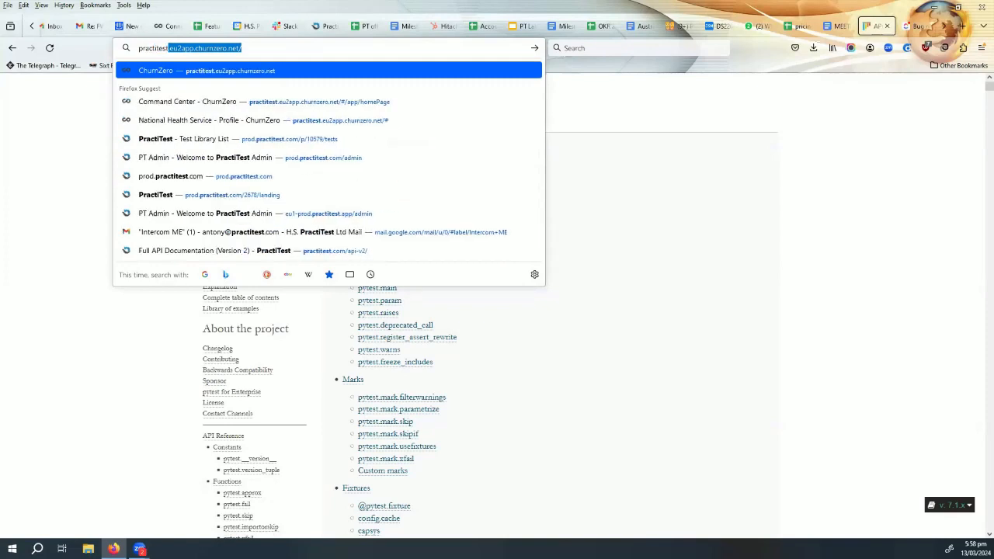
{"action": "key", "text": "Down"}
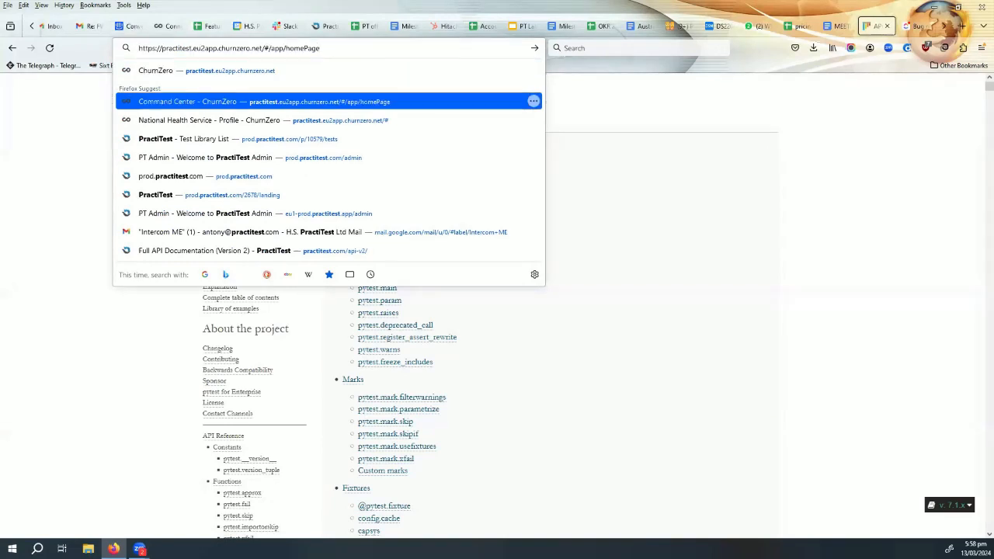
{"action": "key", "text": "Up"}
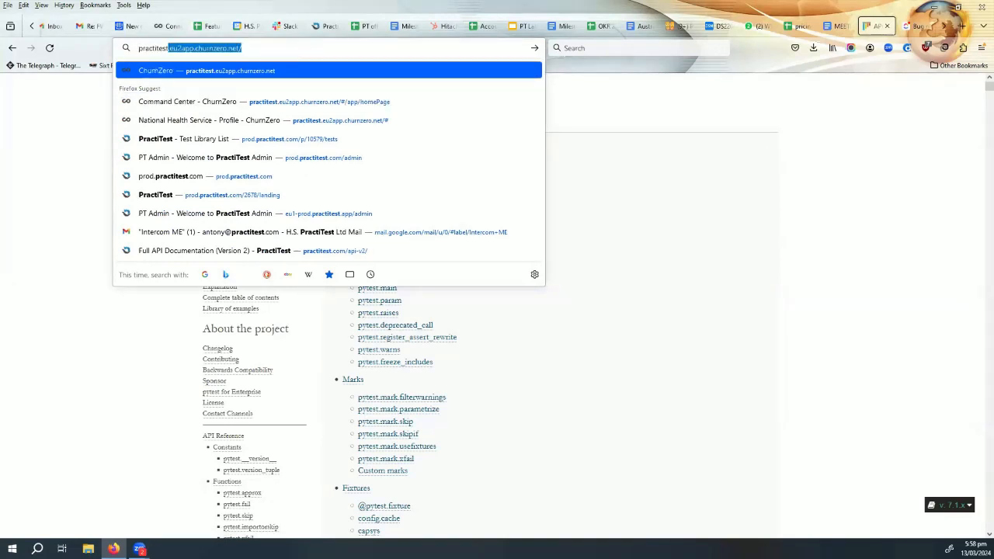
{"action": "type", "text": ".com"}
{"action": "key", "text": "Return"}
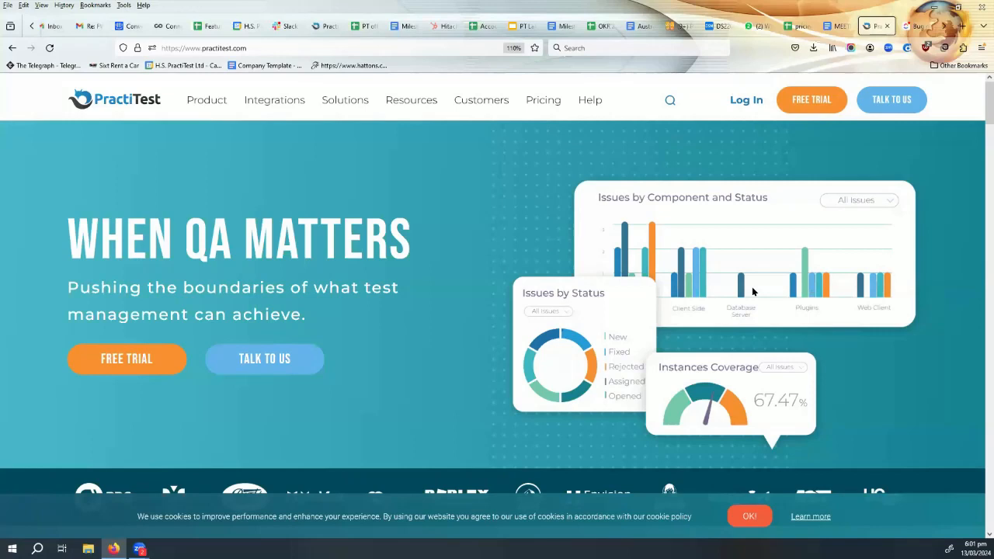
{"action": "left_click", "coordinate": [589, 102]}
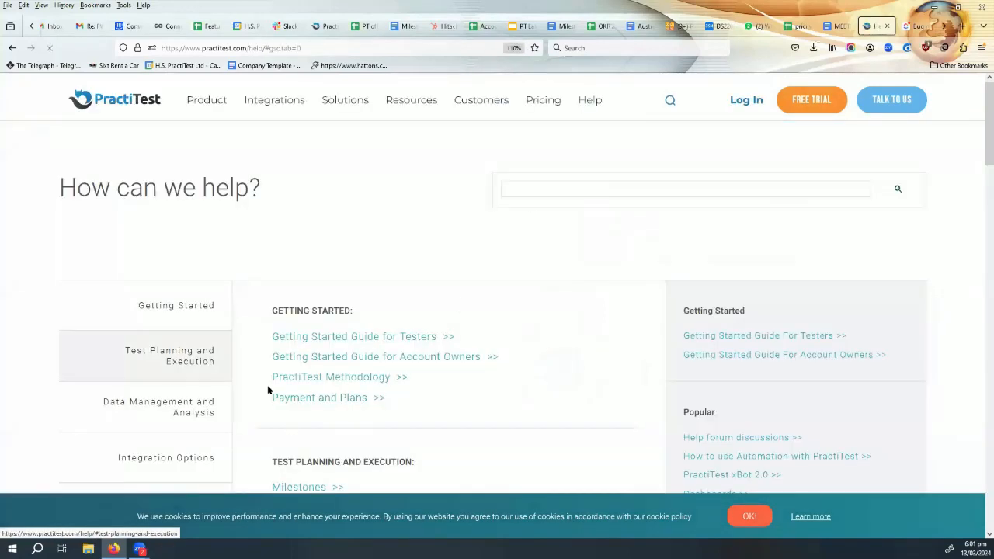